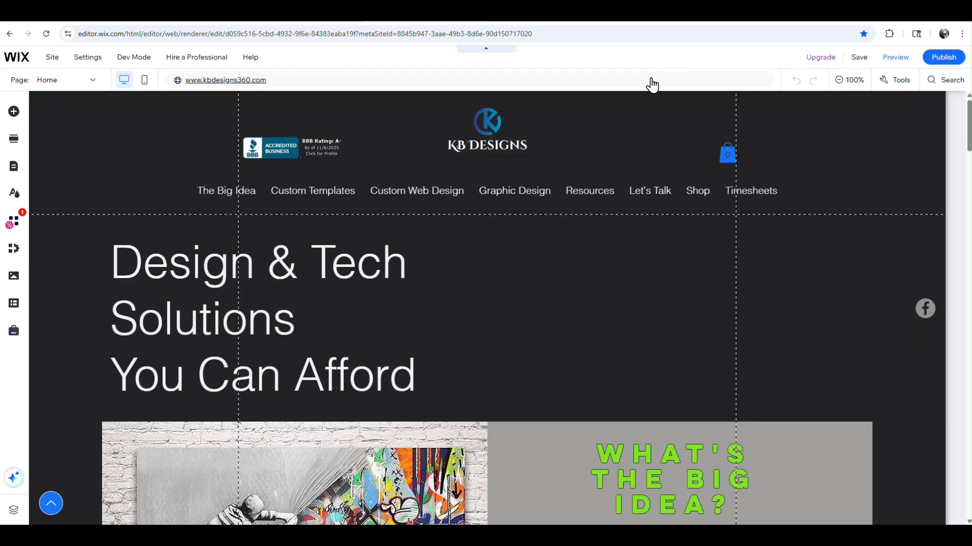
Browse the Contact & Forms, Video & Music and Interactive element categories to look over the Welcome popup templates.
{"action": "left_click", "coordinate": [178, 145]}
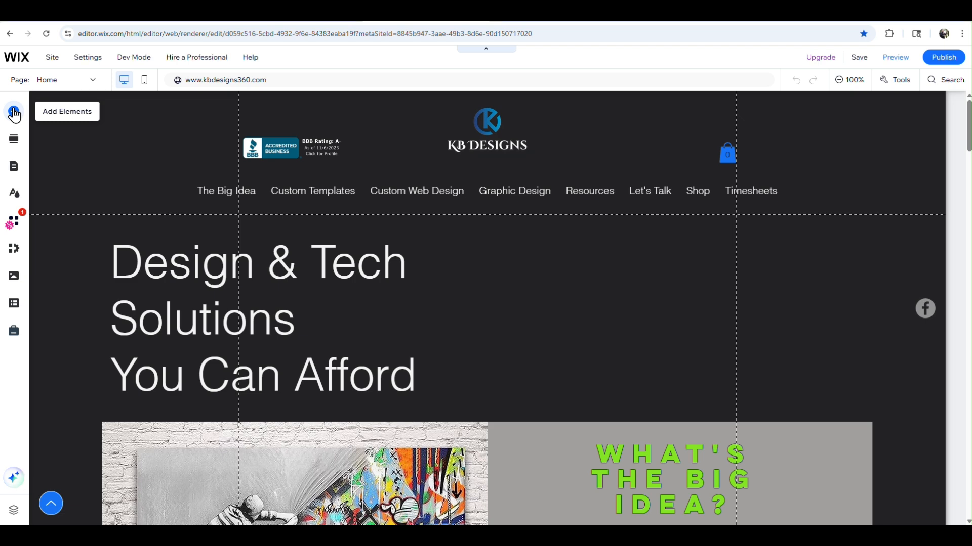
{"action": "left_click", "coordinate": [13, 112]}
{"action": "left_click", "coordinate": [56, 135]}
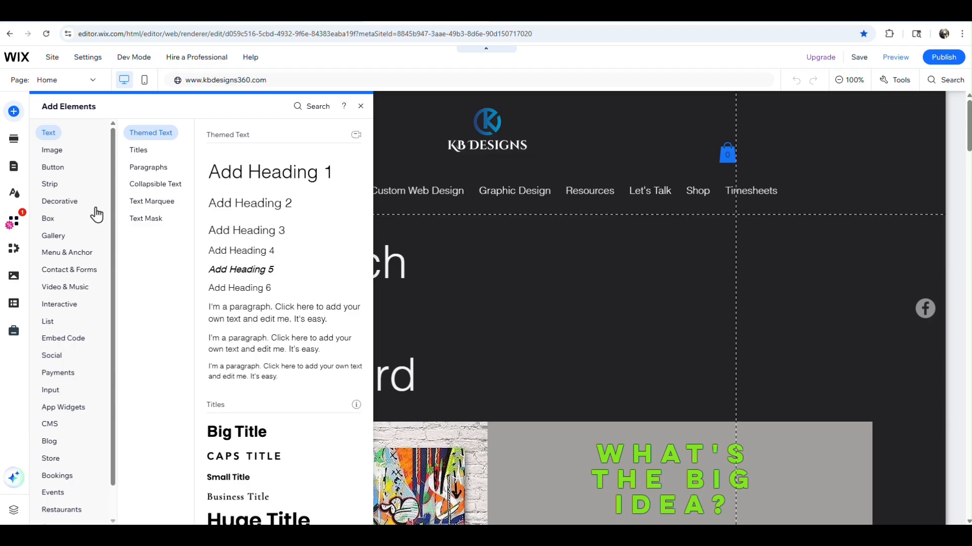
{"action": "left_click", "coordinate": [97, 271]}
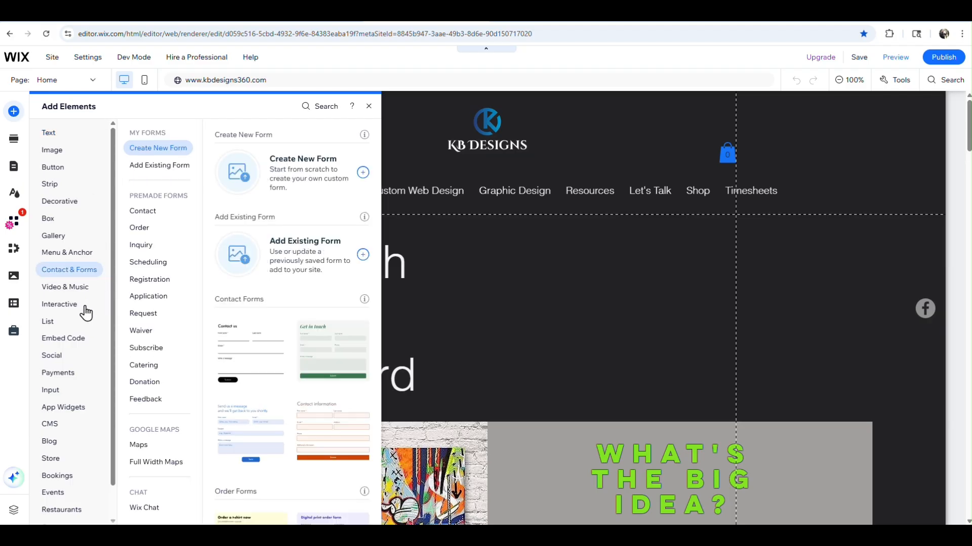
{"action": "left_click", "coordinate": [58, 304]}
{"action": "left_click", "coordinate": [62, 287]}
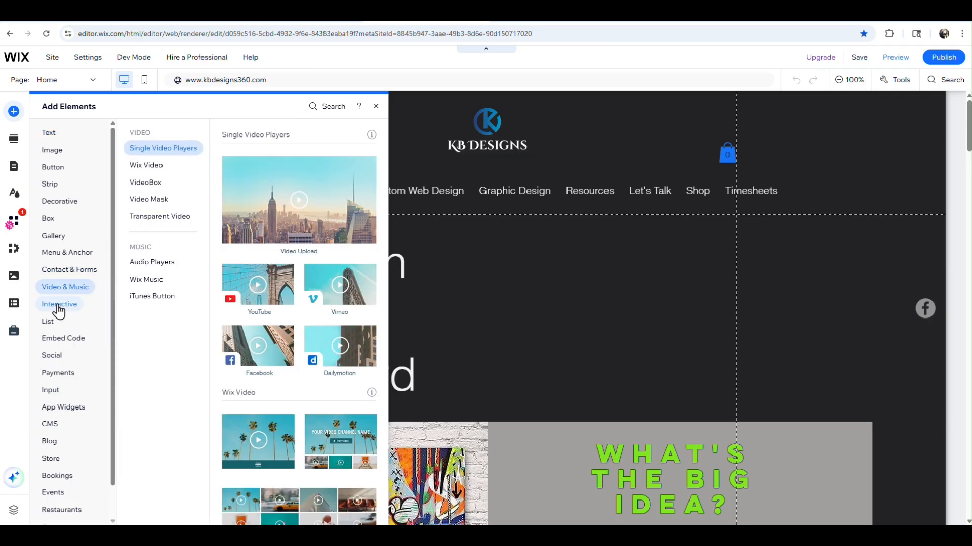
{"action": "left_click", "coordinate": [59, 306]}
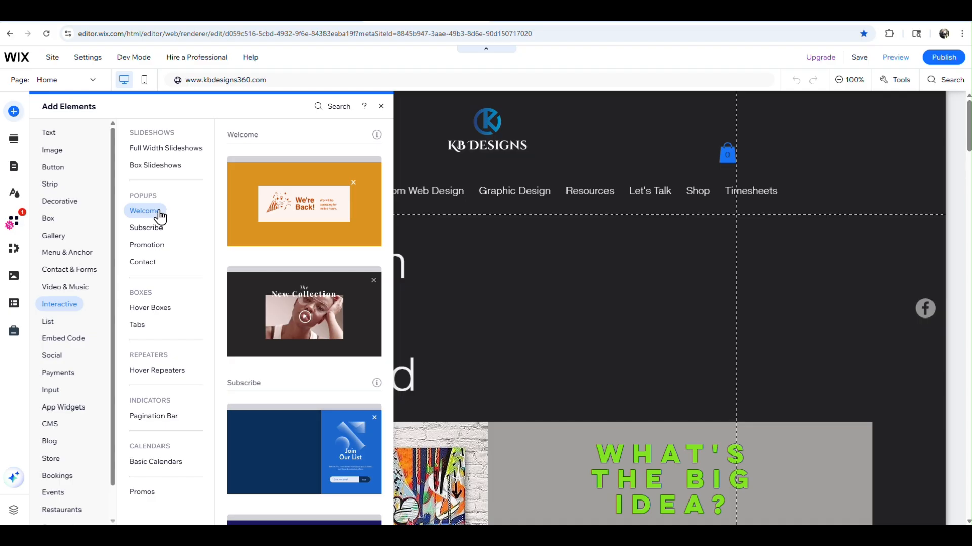
{"action": "left_click", "coordinate": [381, 106]}
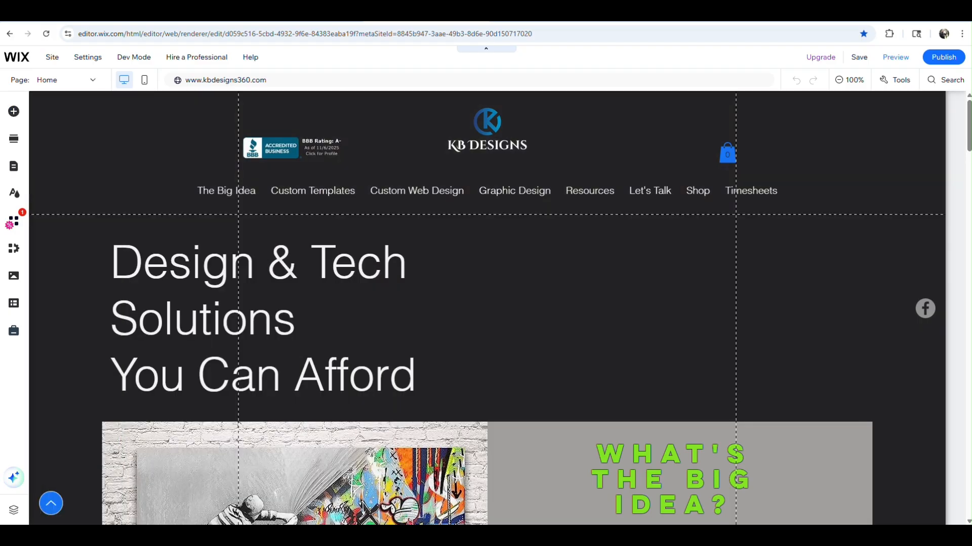
Search the editor for "popups" and view the Promotion Lightboxes and Welcome popup templates.
{"action": "left_click", "coordinate": [936, 86]}
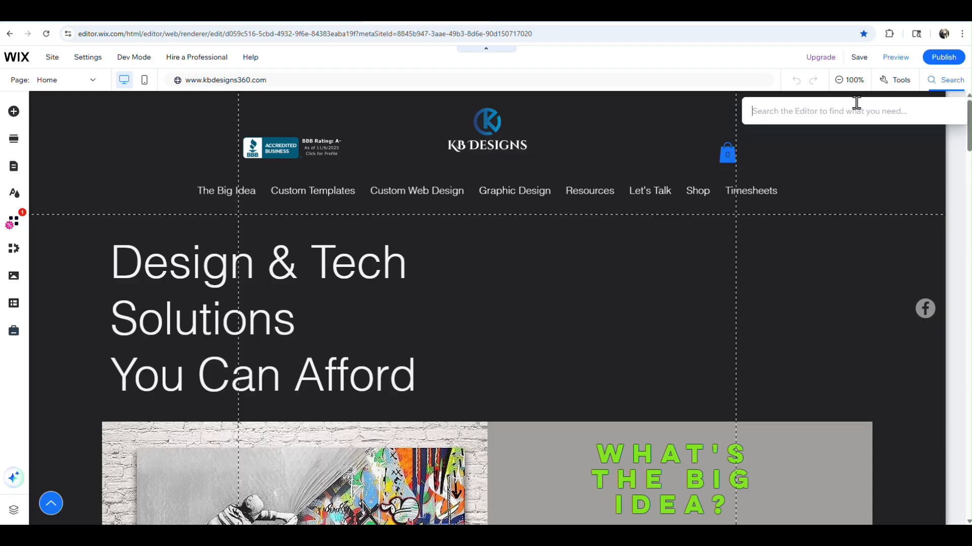
{"action": "type", "text": "popups"}
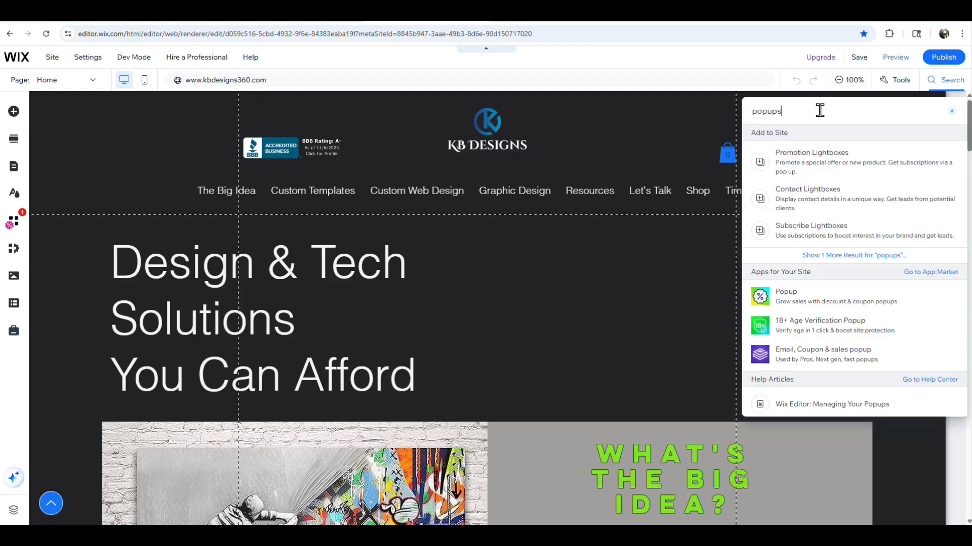
{"action": "left_click", "coordinate": [848, 170]}
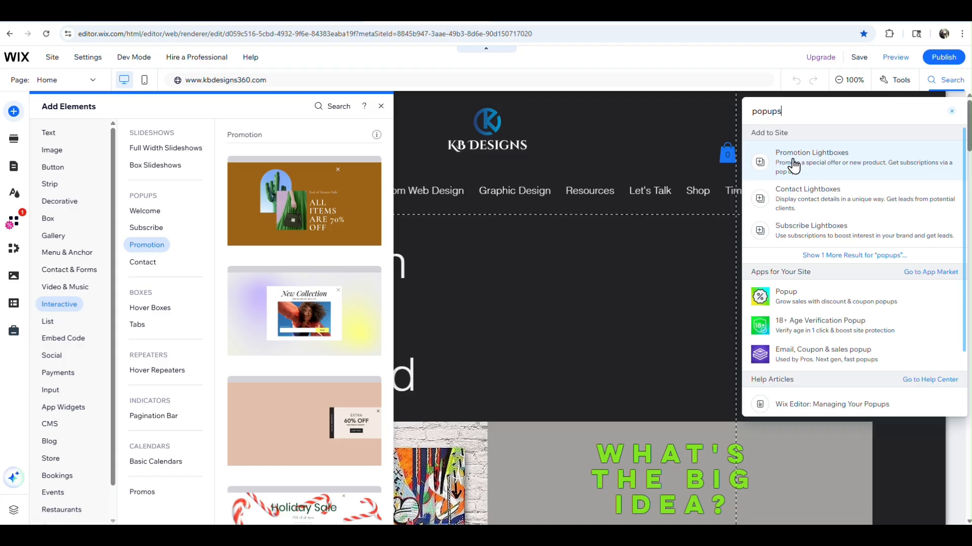
{"action": "left_click", "coordinate": [143, 211]}
{"action": "left_click", "coordinate": [145, 211]}
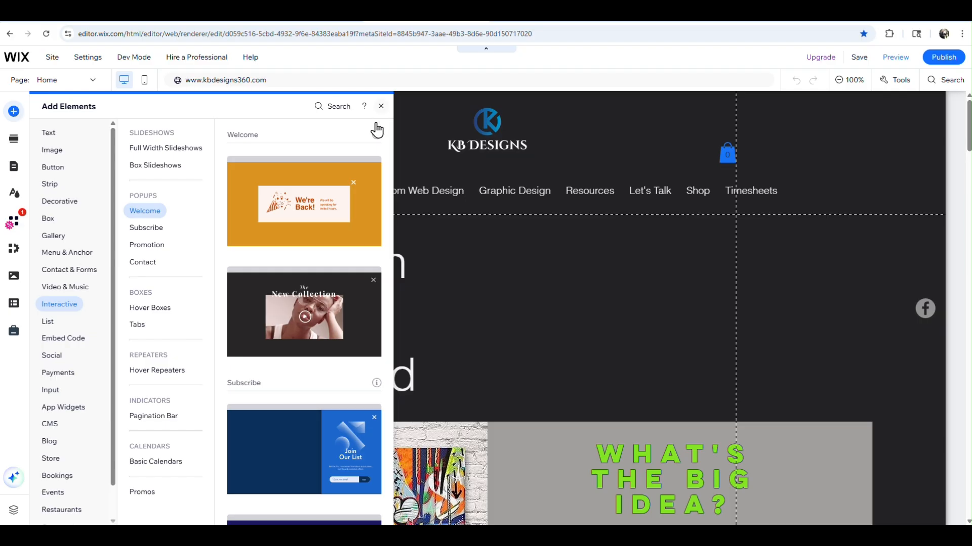
{"action": "left_click", "coordinate": [381, 106]}
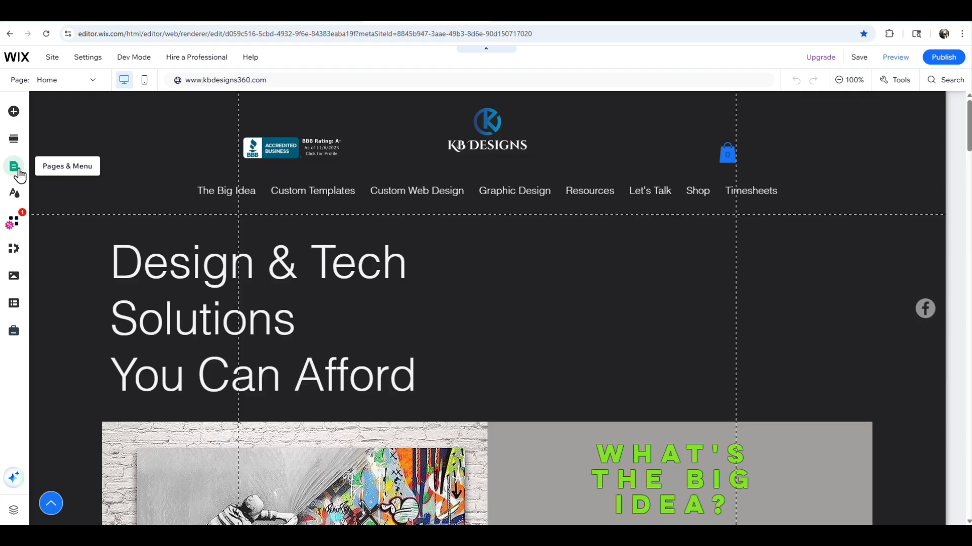
Open the site's list of existing popups and view the Service Request, Contact Us and Silver Package popups.
{"action": "left_click", "coordinate": [15, 167]}
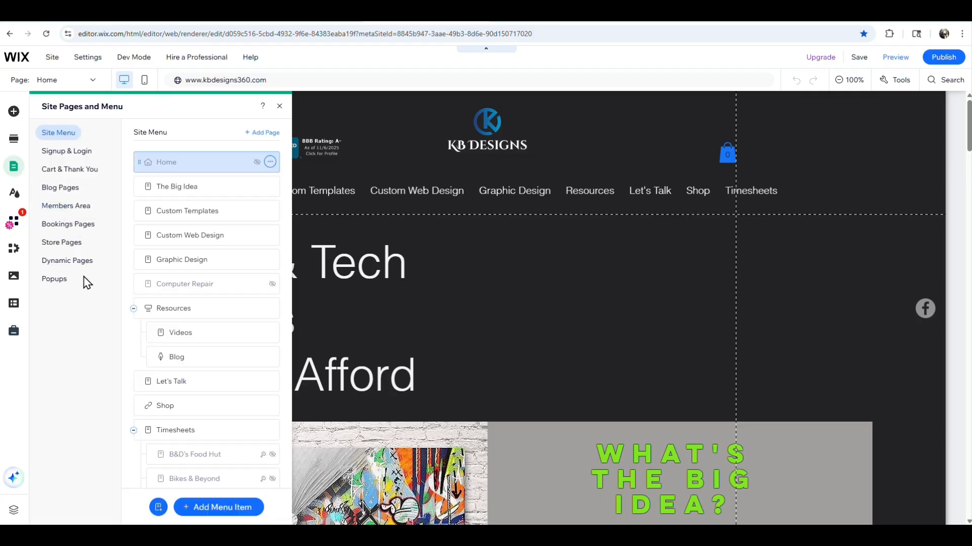
{"action": "left_click", "coordinate": [55, 280]}
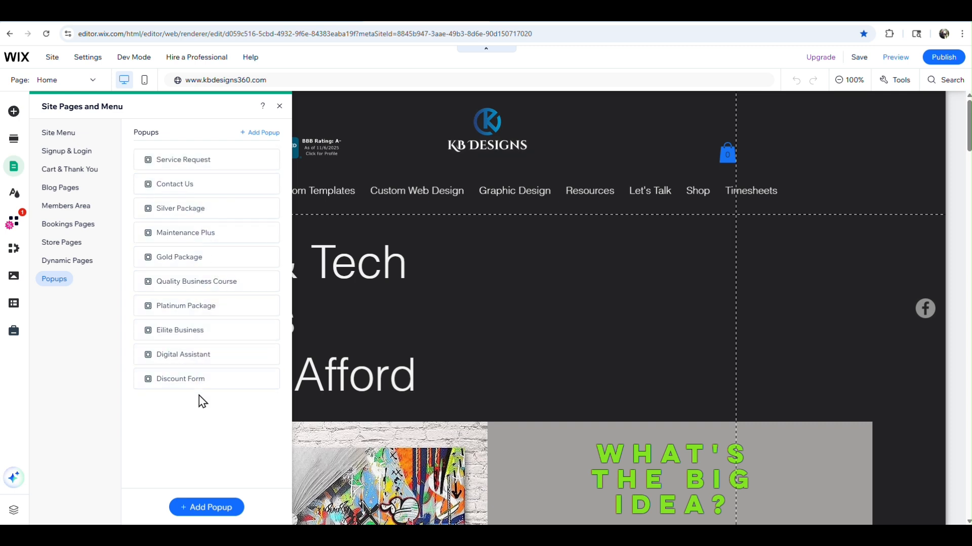
{"action": "left_click", "coordinate": [208, 162]}
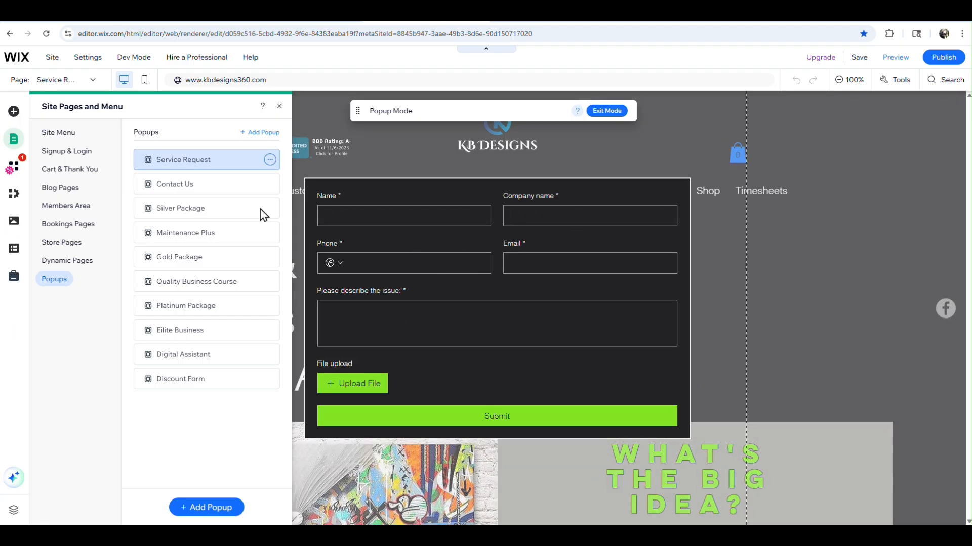
{"action": "left_click", "coordinate": [196, 191]}
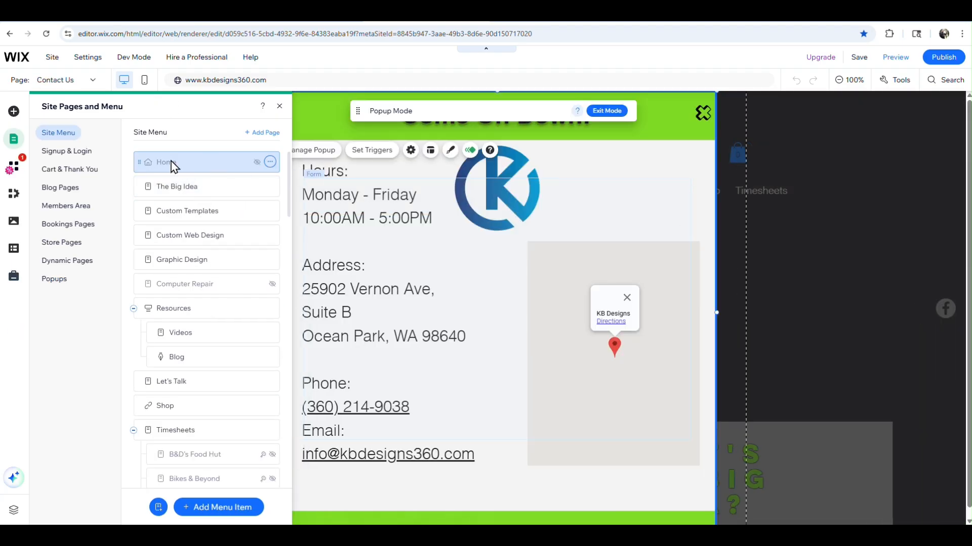
{"action": "left_click", "coordinate": [54, 280]}
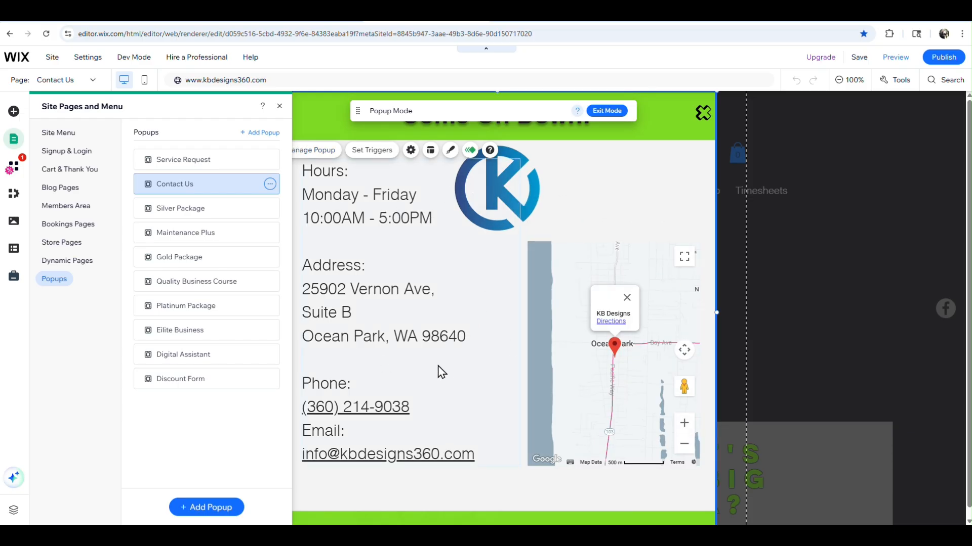
{"action": "left_click", "coordinate": [178, 217]}
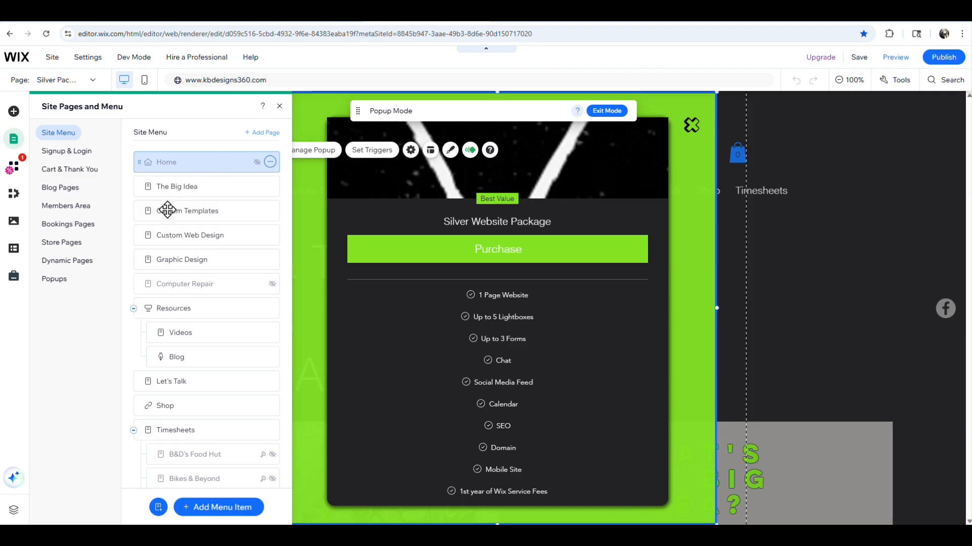
{"action": "left_click", "coordinate": [64, 286]}
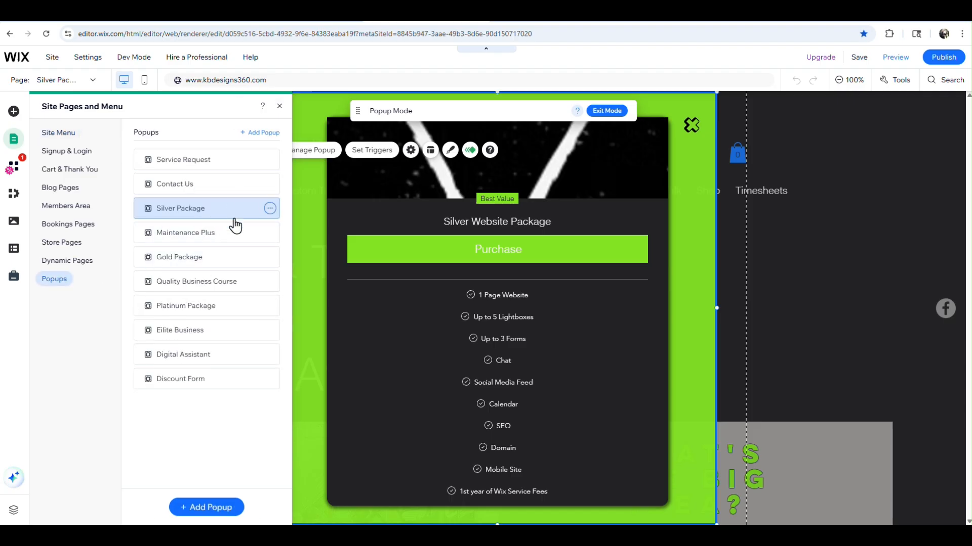
Duplicate the Contact Us popup.
{"action": "left_click", "coordinate": [208, 189]}
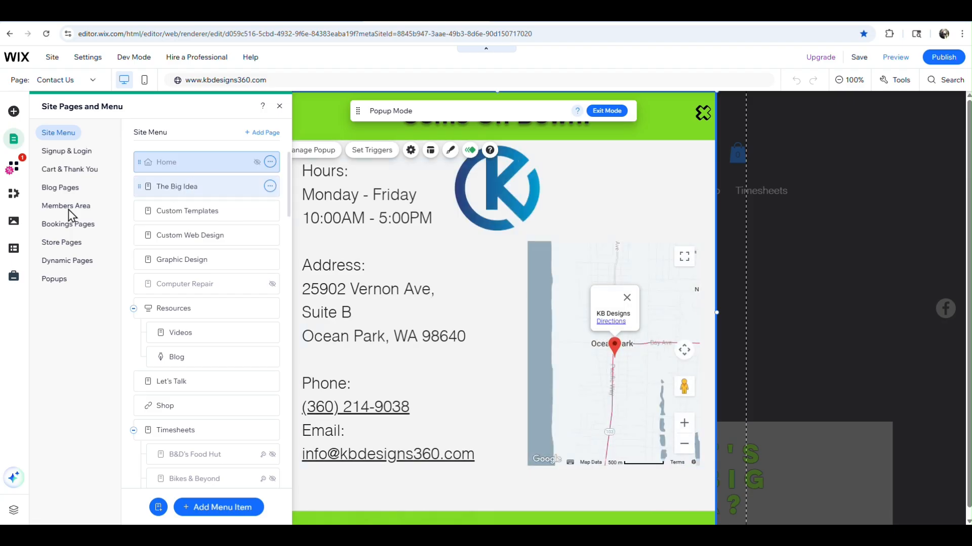
{"action": "left_click", "coordinate": [54, 280]}
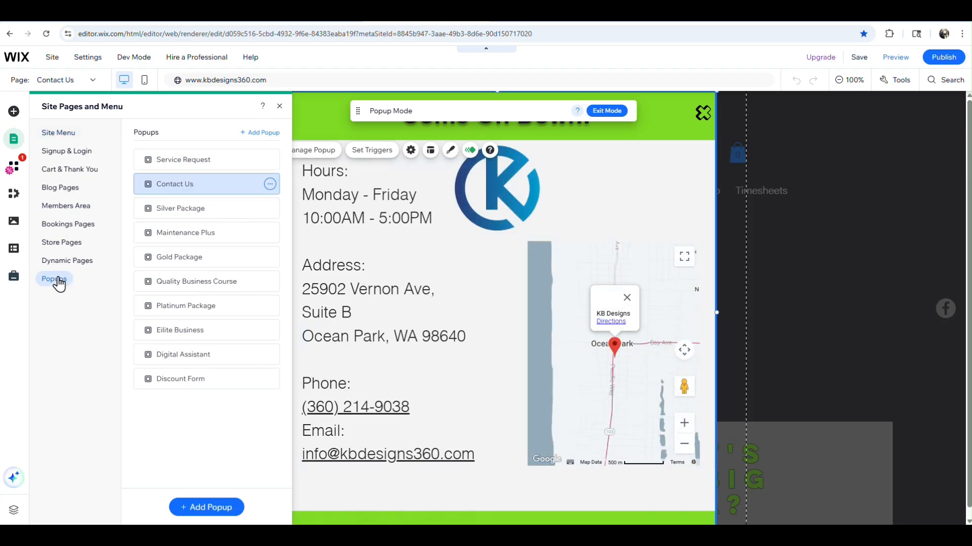
{"action": "left_click", "coordinate": [270, 185]}
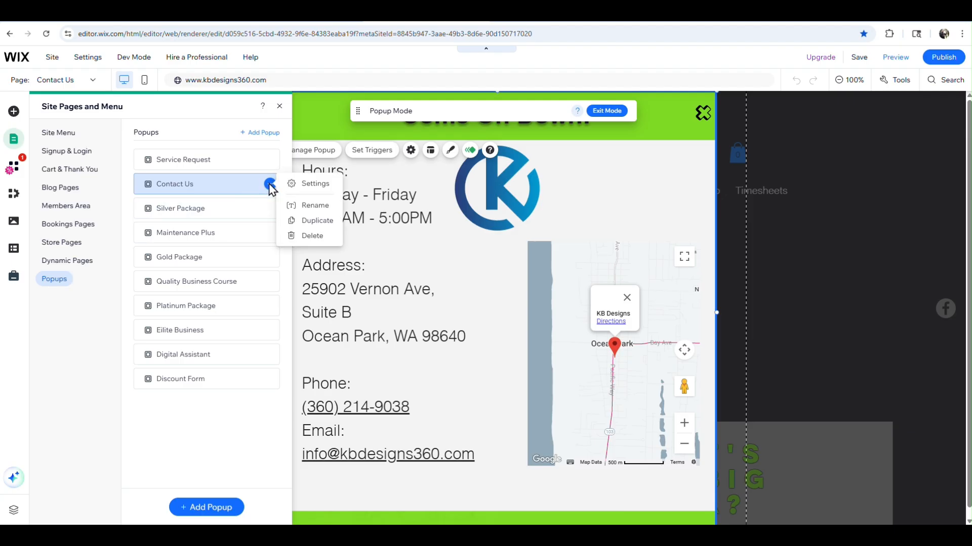
{"action": "left_click", "coordinate": [318, 227]}
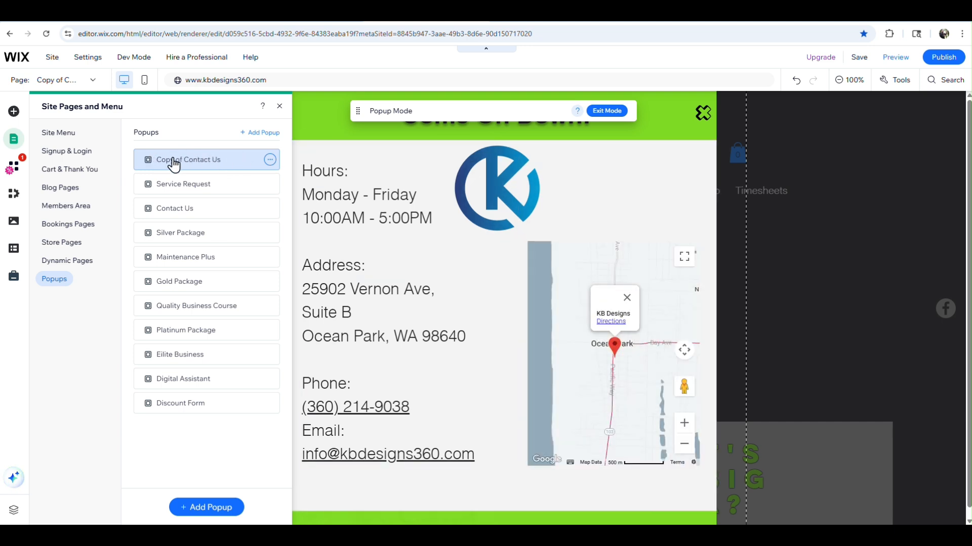
{"action": "left_click", "coordinate": [269, 160]}
{"action": "left_click", "coordinate": [316, 182]}
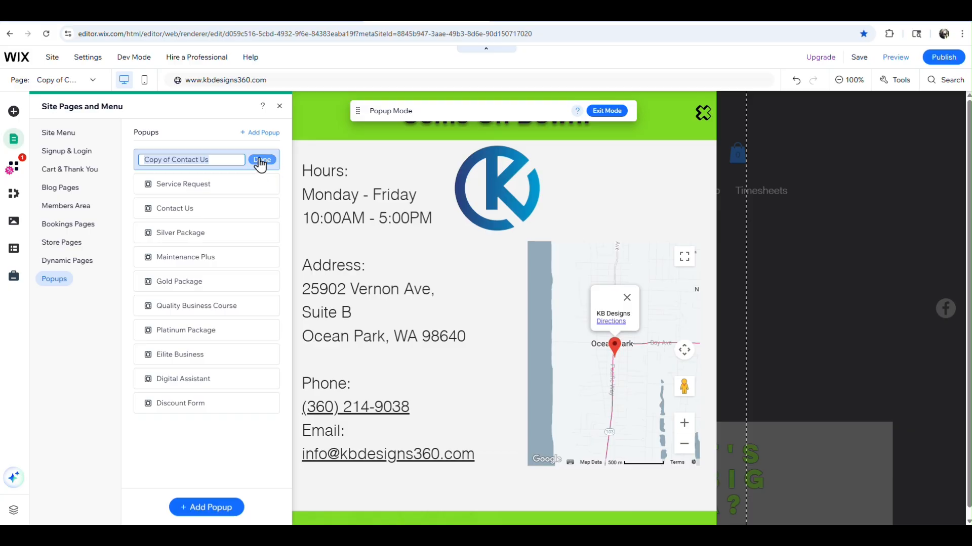
{"action": "left_click", "coordinate": [146, 451]}
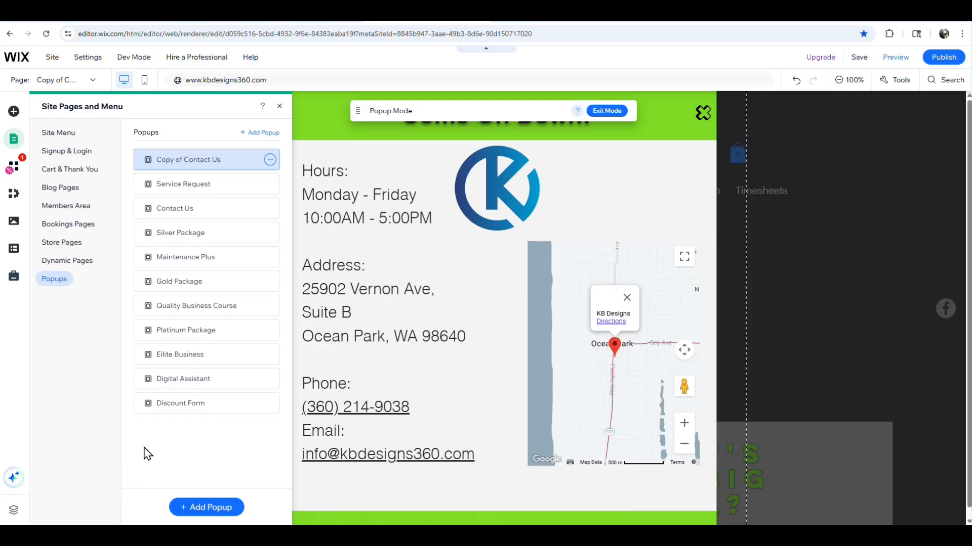
Delete the copy of the Contact Us popup and undo that deletion.
{"action": "left_click", "coordinate": [271, 161]}
{"action": "left_click", "coordinate": [286, 212]}
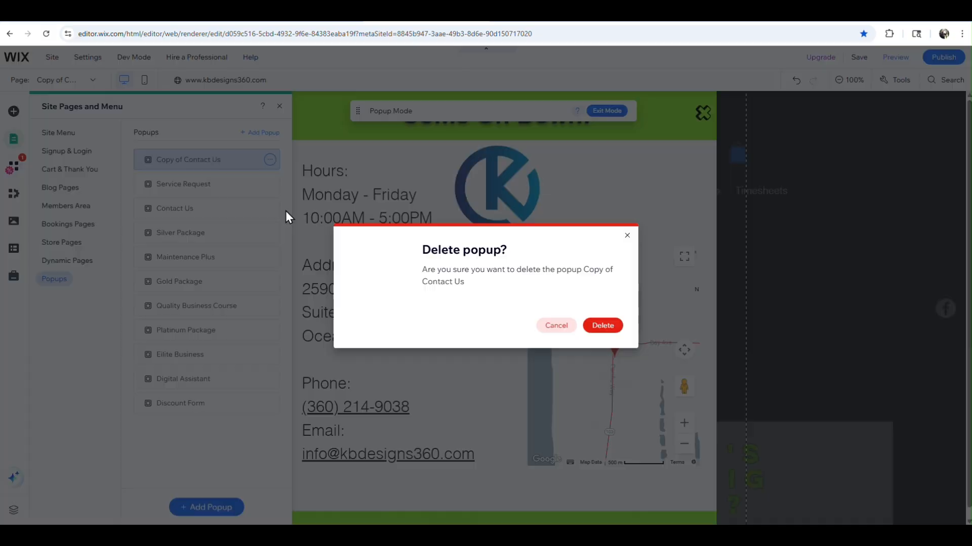
{"action": "left_click", "coordinate": [606, 330]}
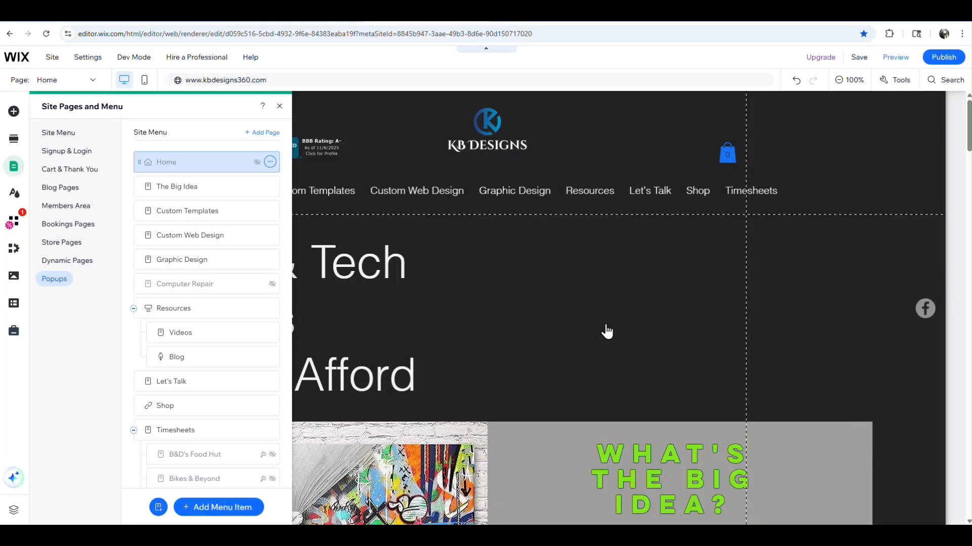
{"action": "left_click", "coordinate": [51, 280]}
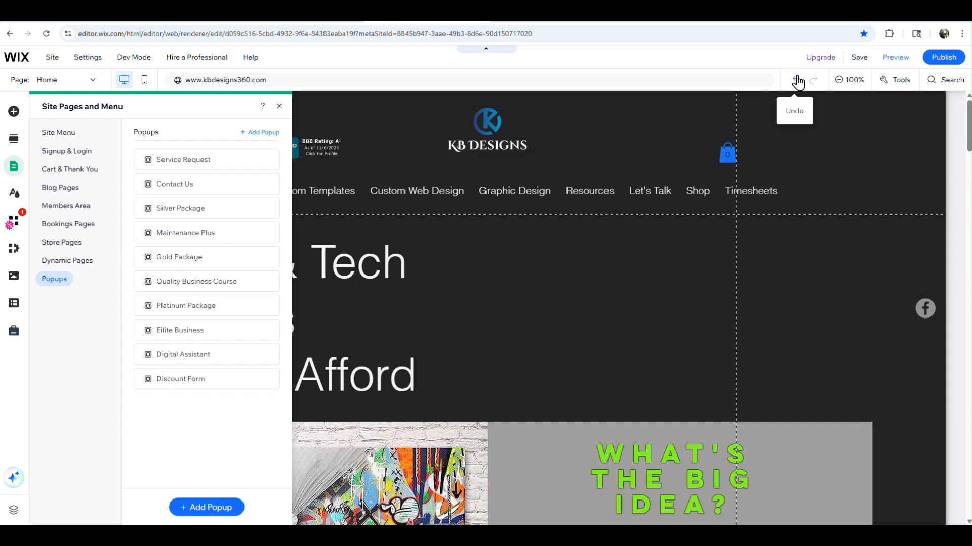
{"action": "left_click", "coordinate": [798, 81]}
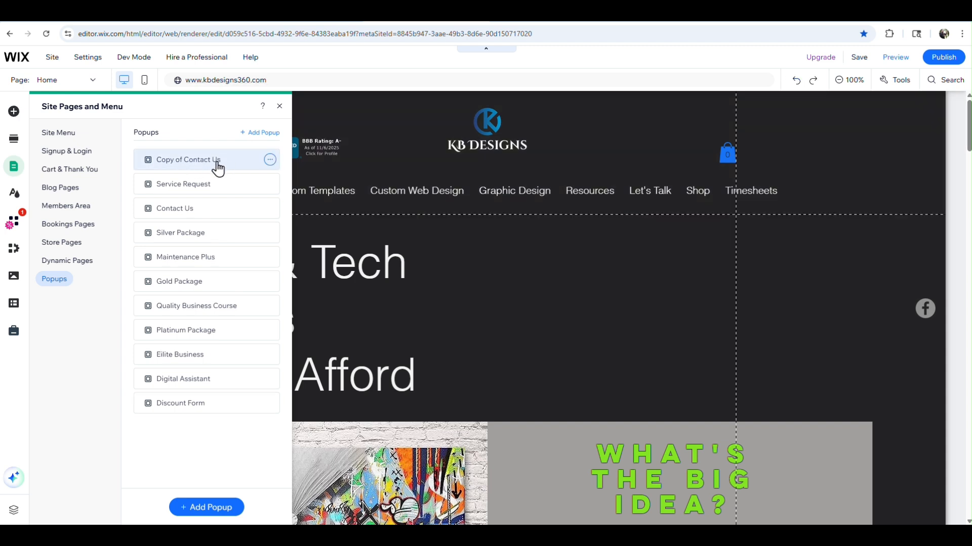
Delete the restored copy of the Contact Us popup.
{"action": "left_click", "coordinate": [211, 167]}
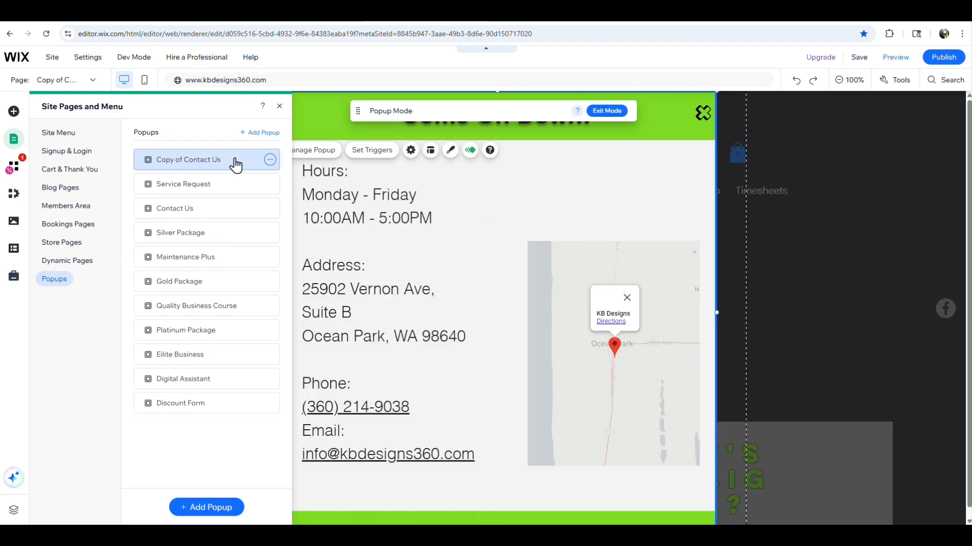
{"action": "left_click", "coordinate": [270, 159]}
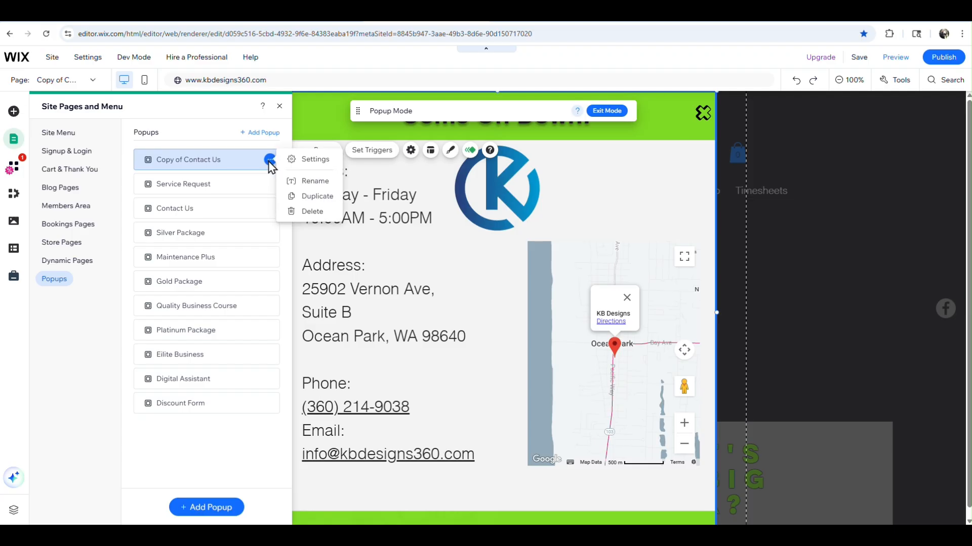
{"action": "left_click", "coordinate": [312, 213]}
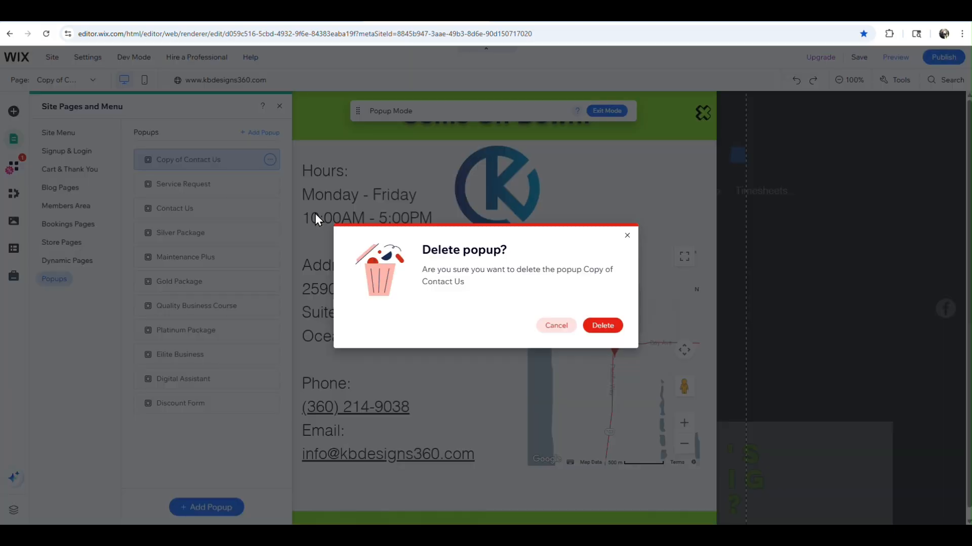
{"action": "left_click", "coordinate": [605, 327]}
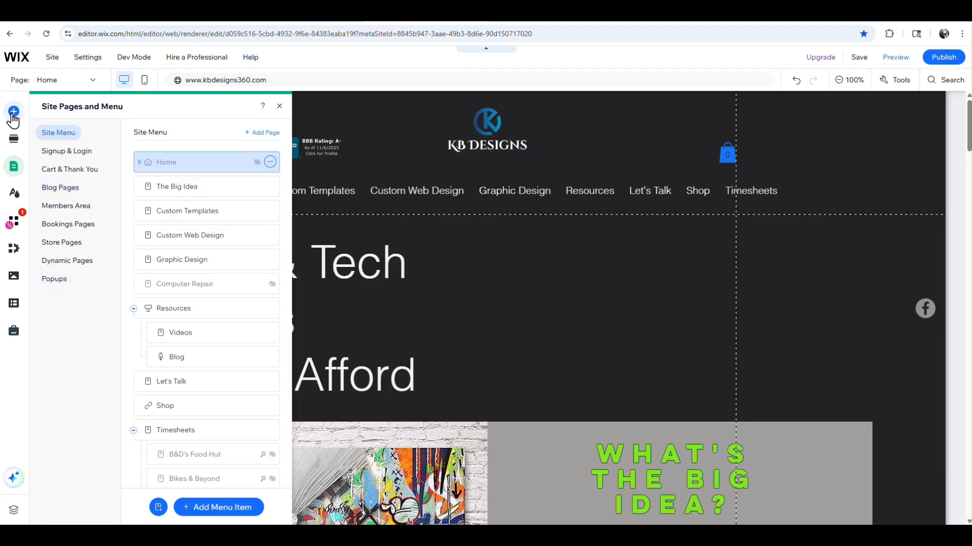
Add the orange "We're Back!" Welcome popup template to the site.
{"action": "left_click", "coordinate": [15, 114]}
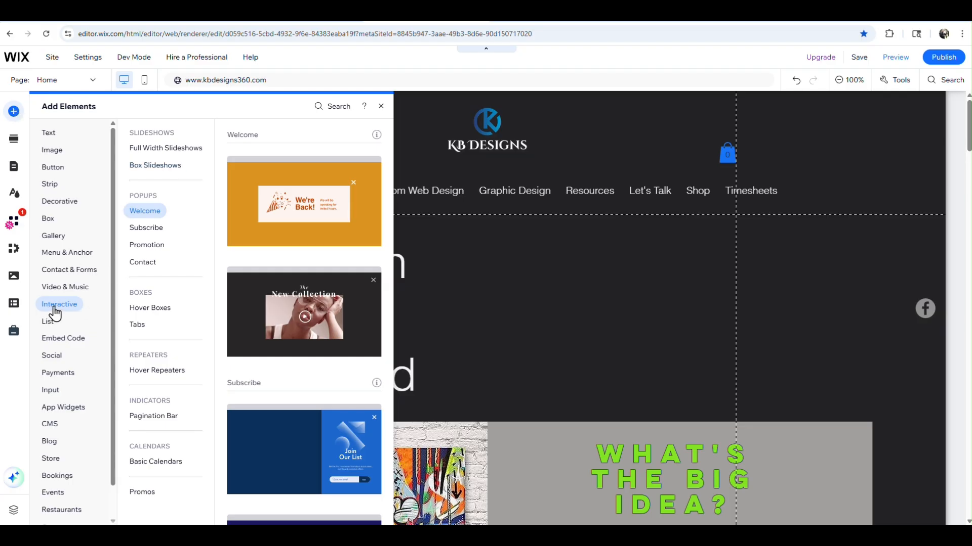
{"action": "left_click", "coordinate": [306, 200]}
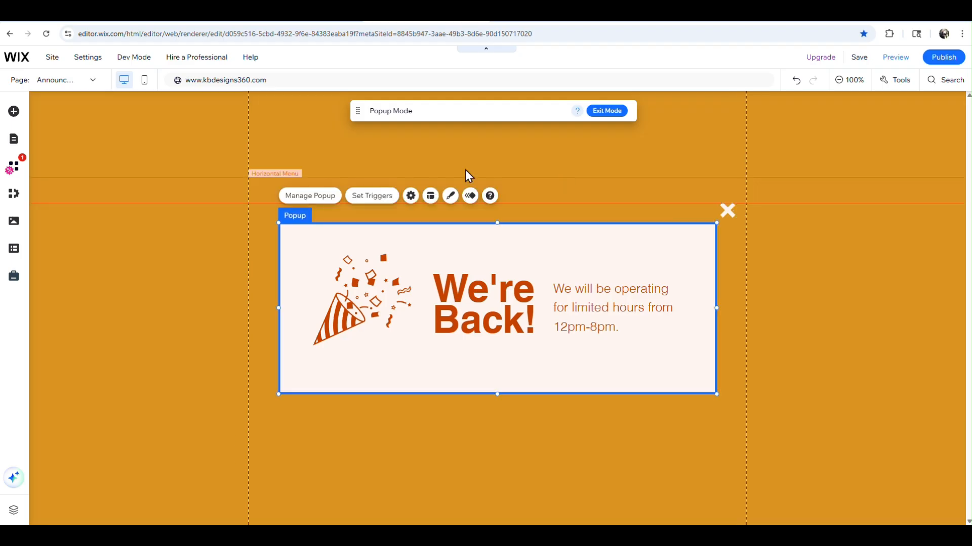
{"action": "left_click", "coordinate": [781, 171]}
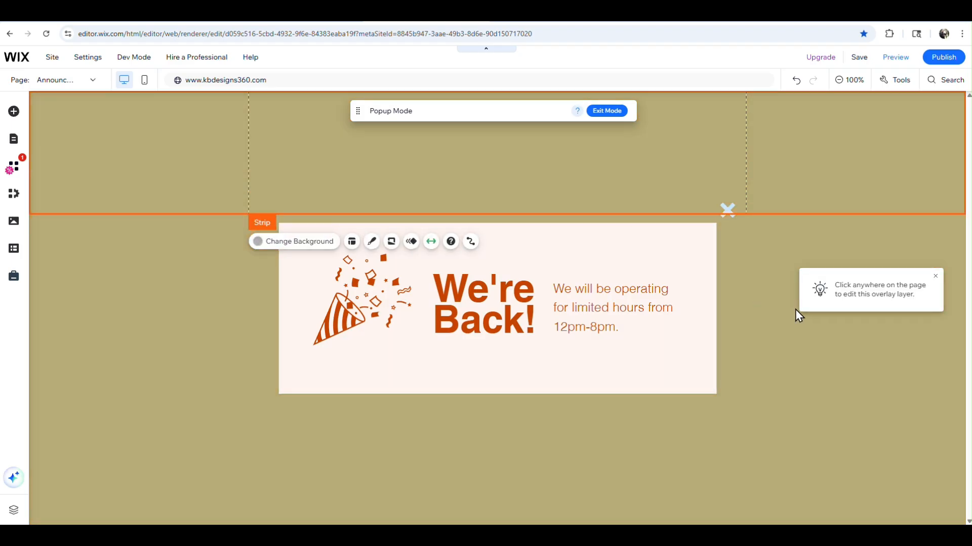
Examine the color choices in the background settings of the popup's overlay.
{"action": "left_click", "coordinate": [796, 310]}
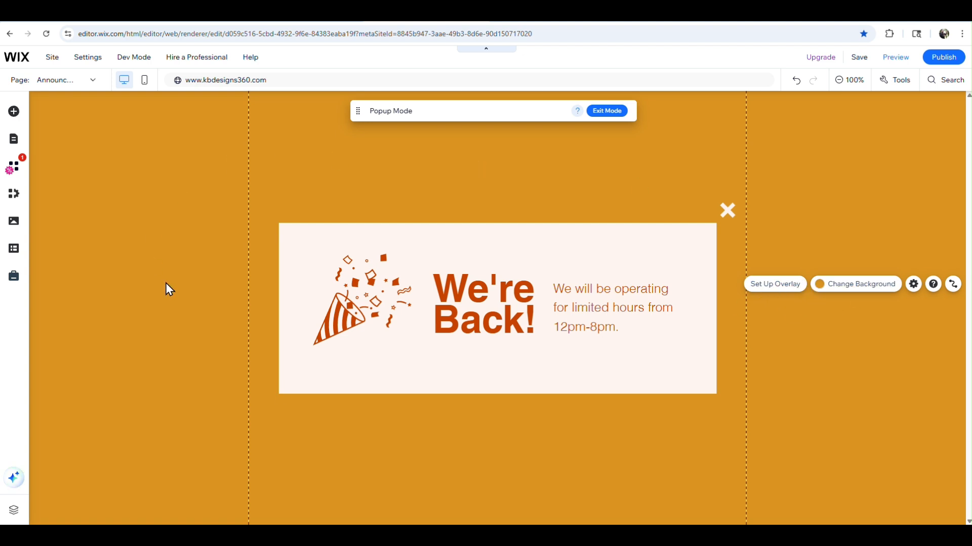
{"action": "left_click", "coordinate": [838, 291]}
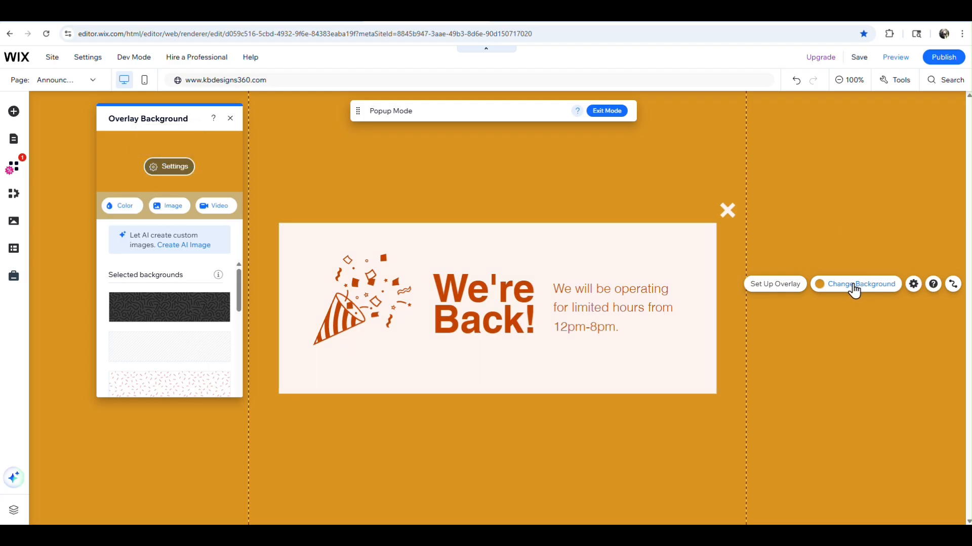
{"action": "left_click", "coordinate": [113, 209]}
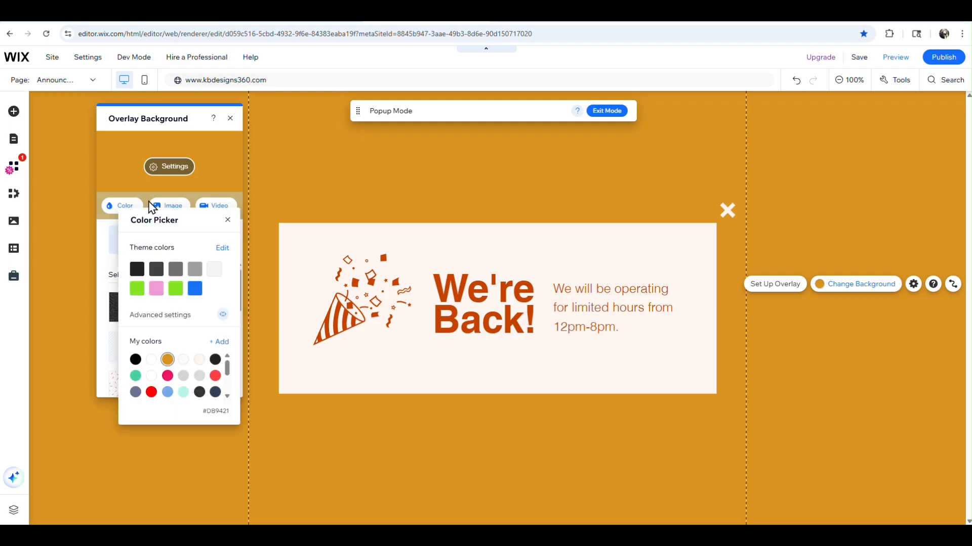
{"action": "left_click", "coordinate": [127, 189]}
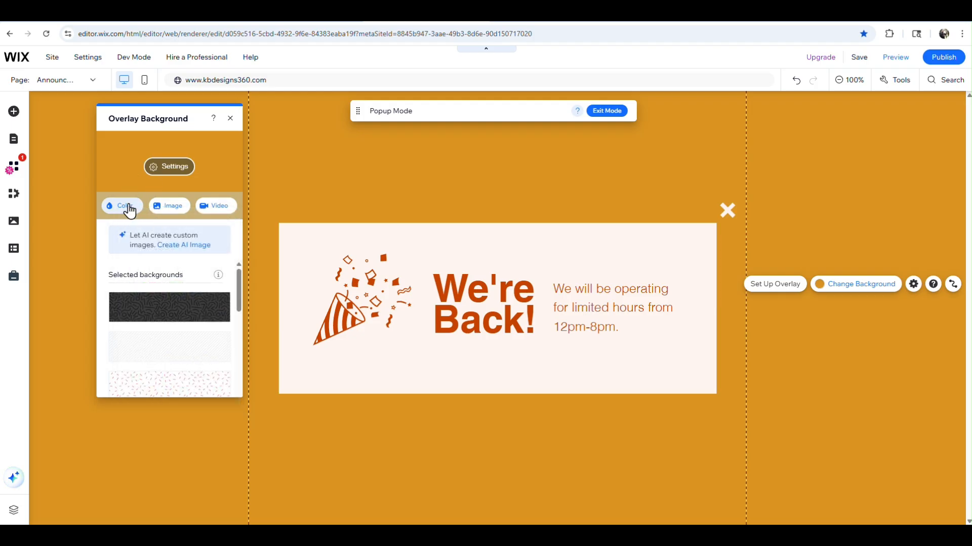
{"action": "left_click", "coordinate": [123, 205]}
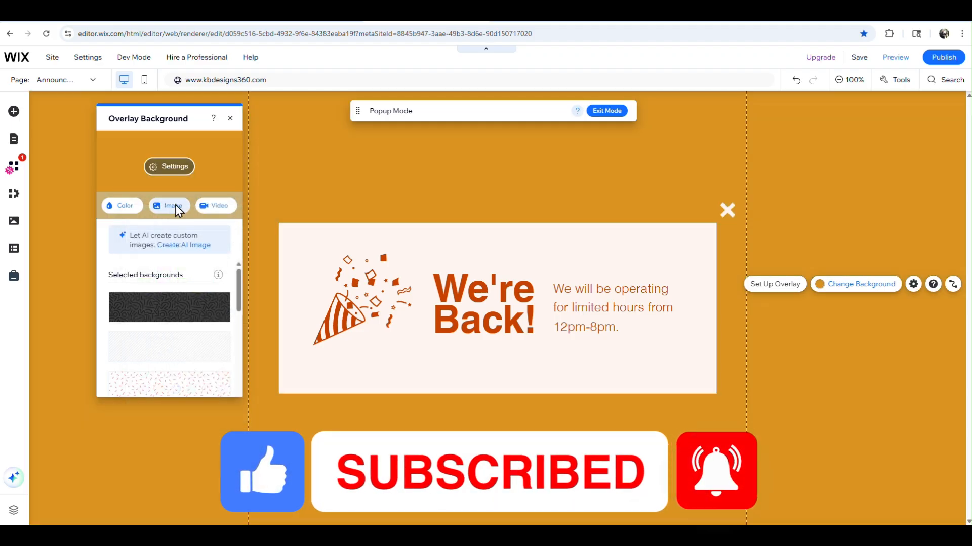
Look through the image sources for the overlay background, including the site files, and close the image library without choosing one.
{"action": "left_click", "coordinate": [170, 206]}
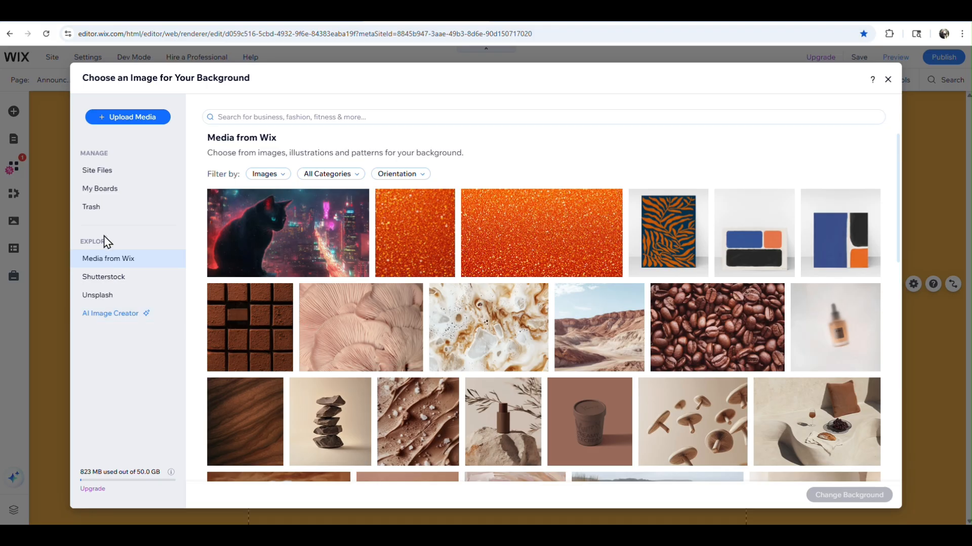
{"action": "left_click", "coordinate": [122, 178]}
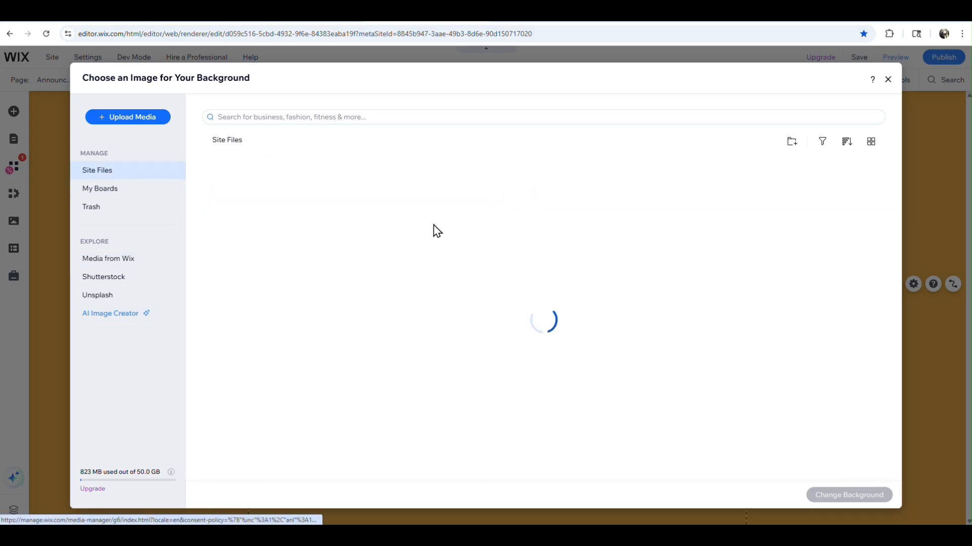
{"action": "left_click", "coordinate": [888, 81]}
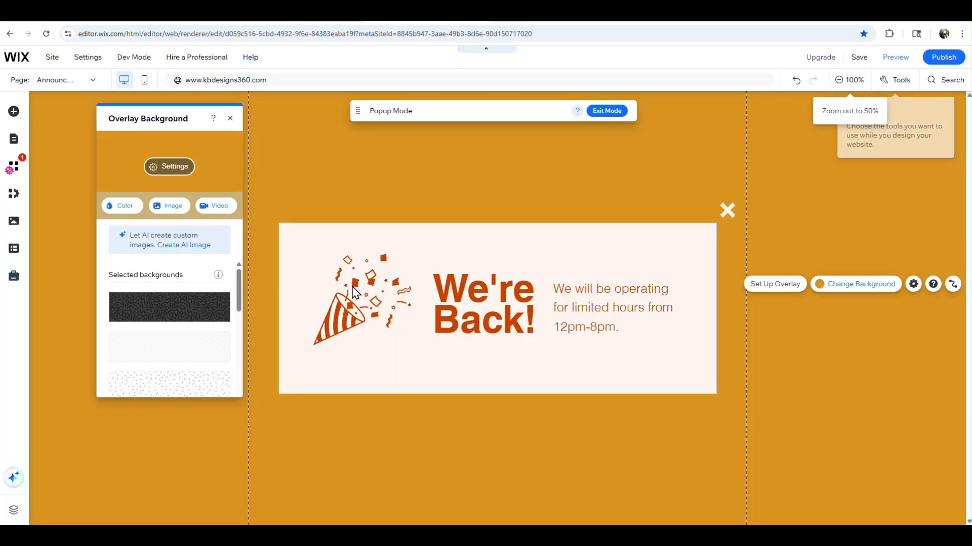
Set the overlay background to the Foggy Forest Sunrise video from Media from Wix.
{"action": "left_click", "coordinate": [218, 212]}
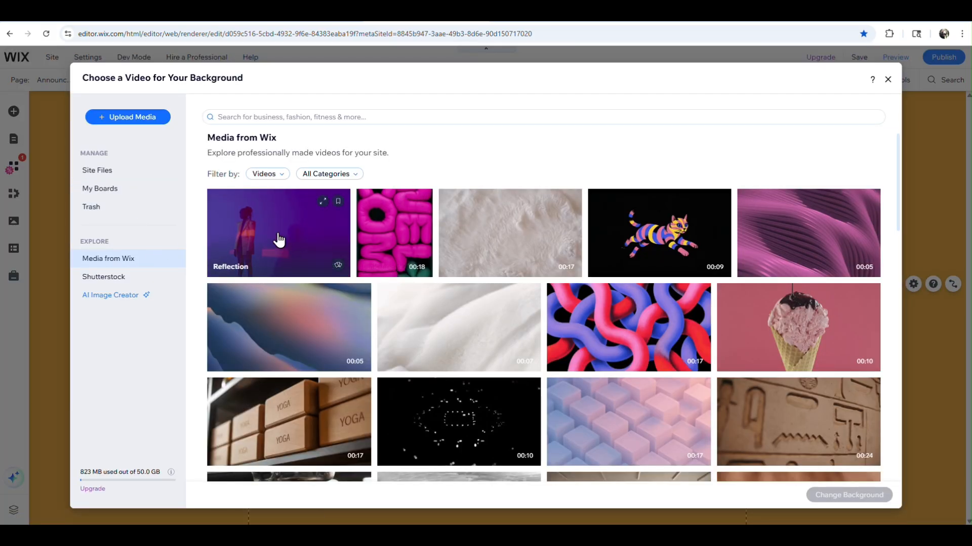
{"action": "scroll", "coordinate": [459, 361], "scroll_direction": "down", "scroll_amount": 1}
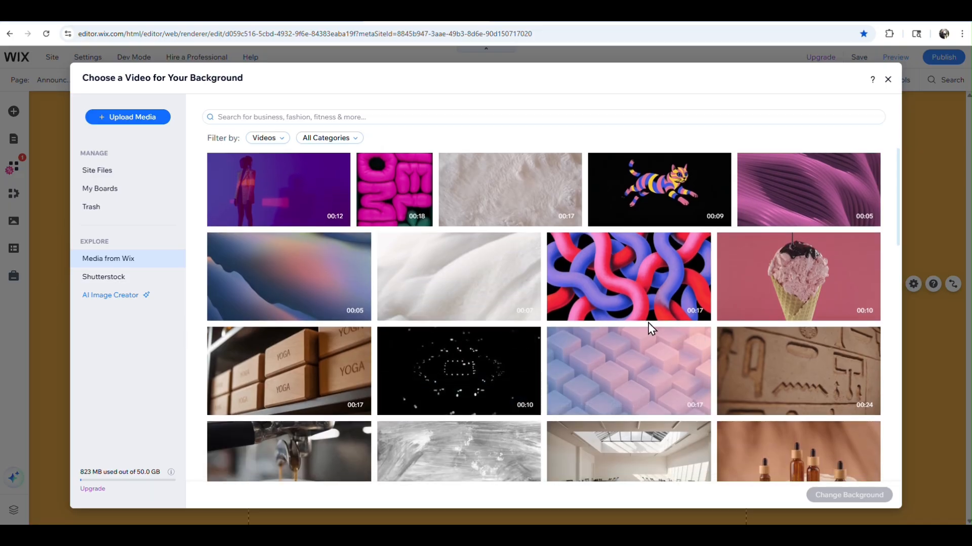
{"action": "scroll", "coordinate": [648, 325], "scroll_direction": "down", "scroll_amount": 3}
{"action": "scroll", "coordinate": [649, 329], "scroll_direction": "down", "scroll_amount": 5}
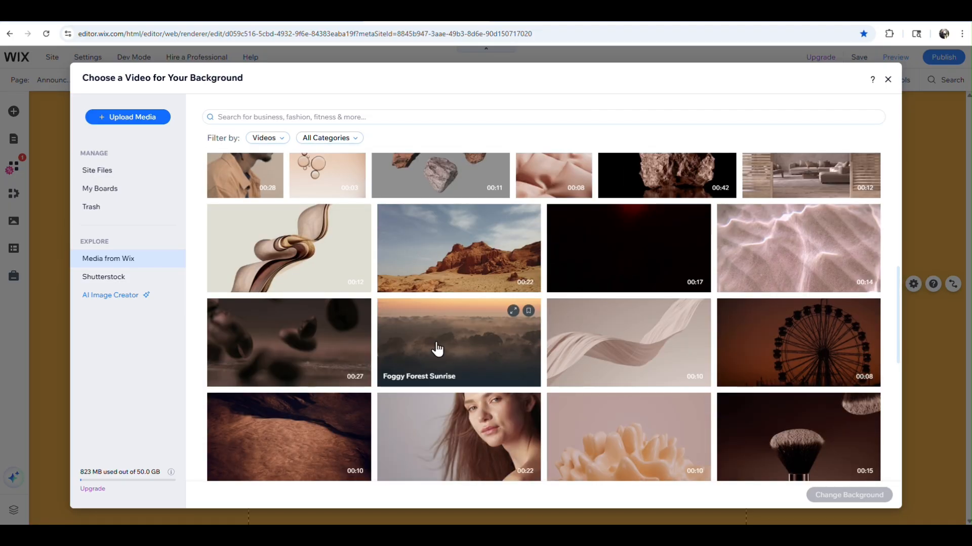
{"action": "left_click", "coordinate": [473, 351]}
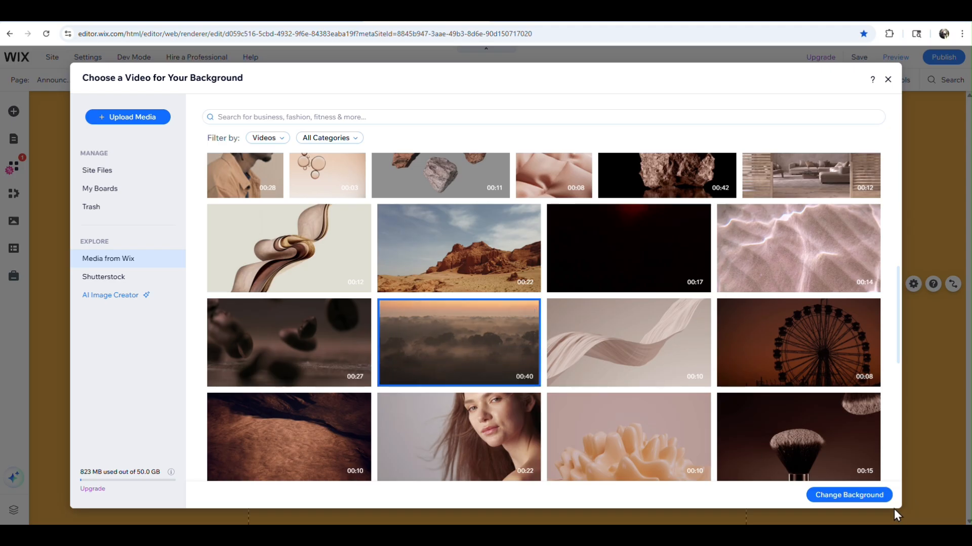
{"action": "left_click", "coordinate": [861, 500]}
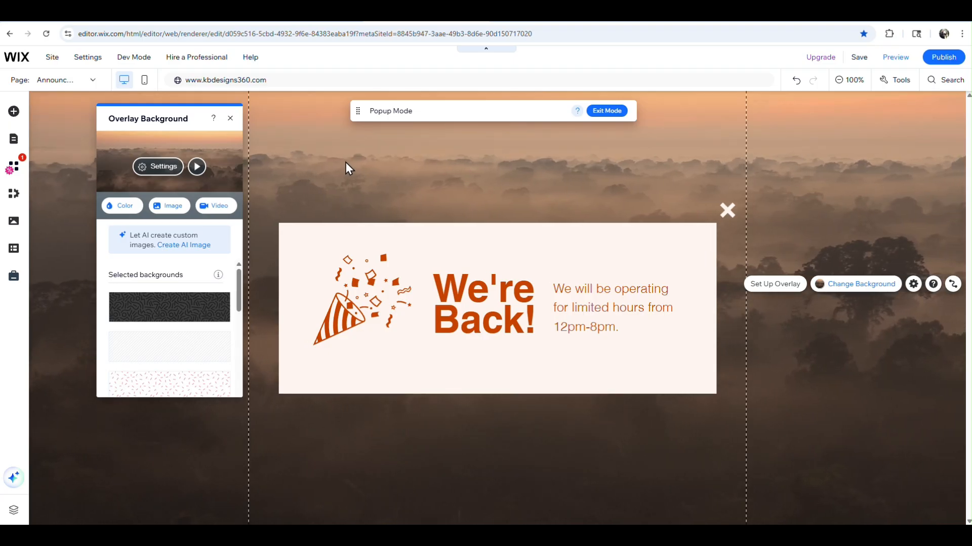
Examine the background video's settings for overlay pattern, overlay color, position, play speed and looping.
{"action": "left_click", "coordinate": [159, 168]}
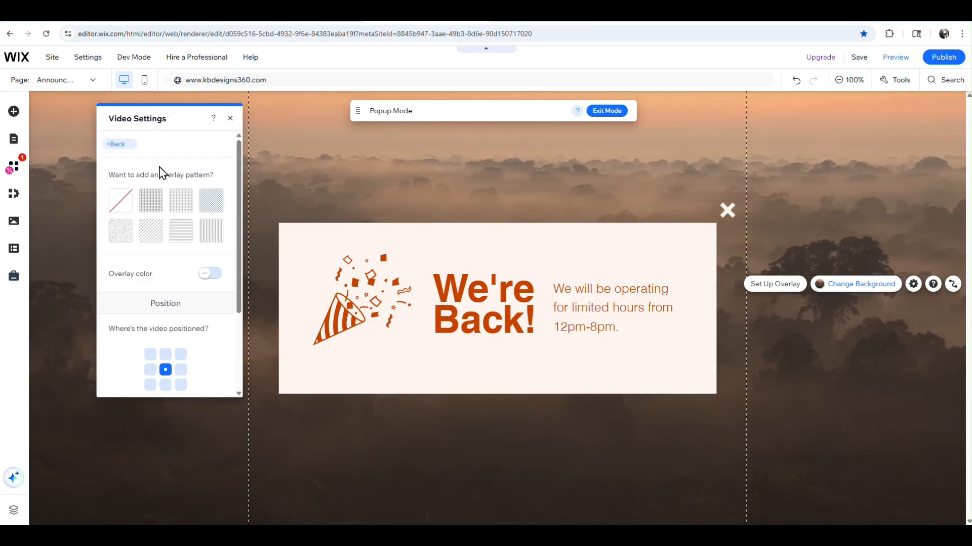
{"action": "left_click", "coordinate": [230, 120]}
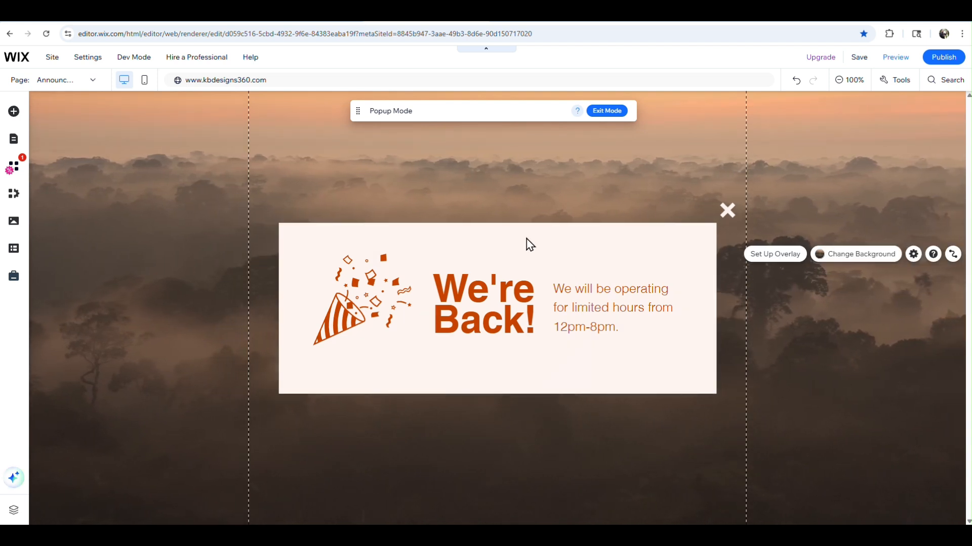
{"action": "left_click", "coordinate": [855, 254]}
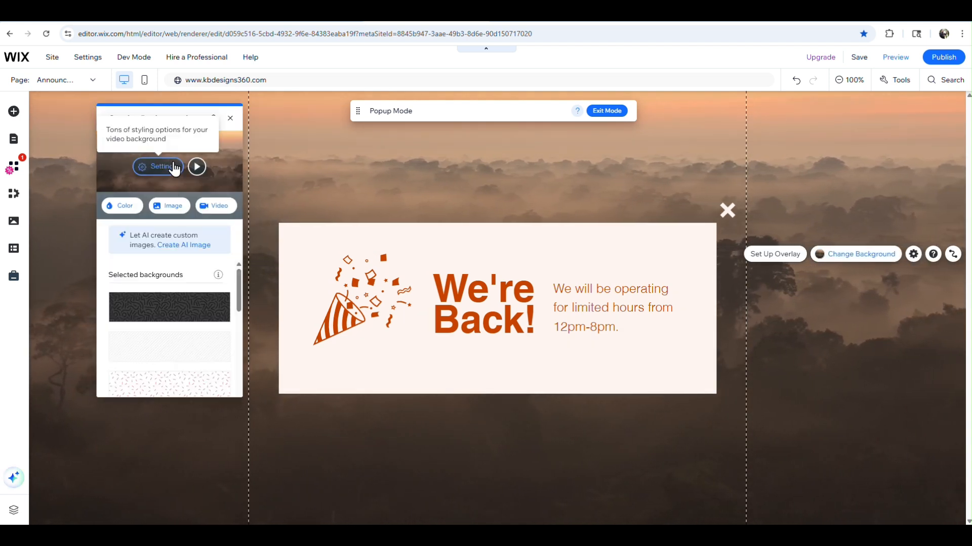
{"action": "left_click", "coordinate": [157, 167]}
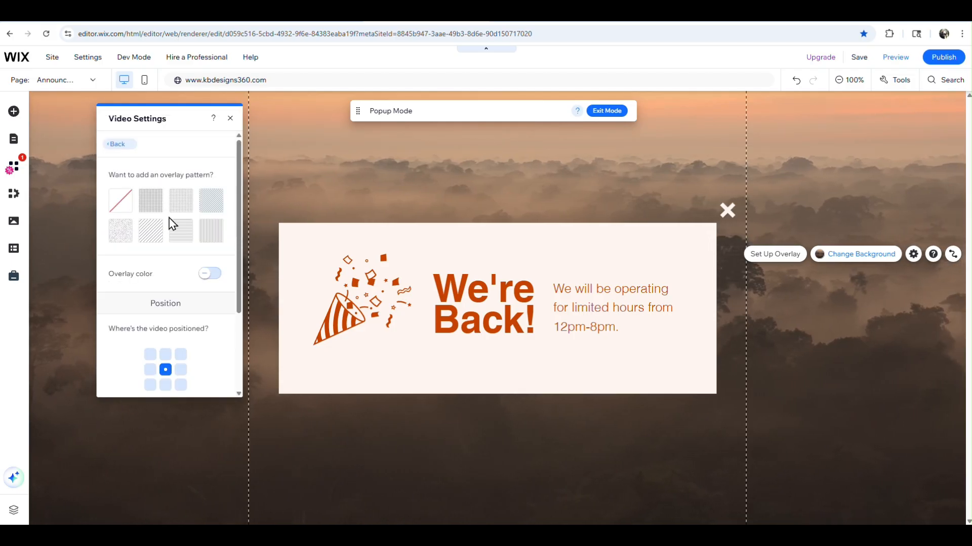
{"action": "scroll", "coordinate": [178, 262], "scroll_direction": "down", "scroll_amount": 2}
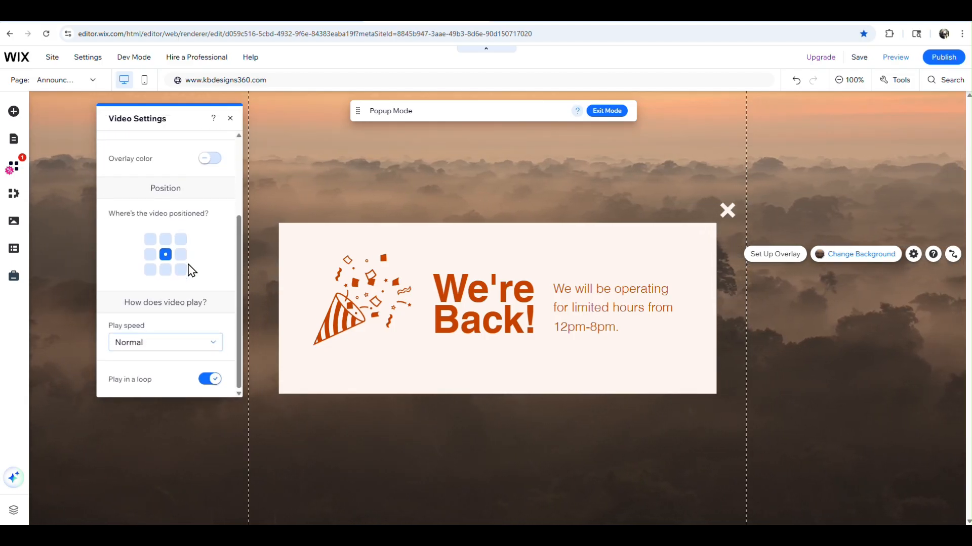
{"action": "scroll", "coordinate": [191, 271], "scroll_direction": "up", "scroll_amount": 2}
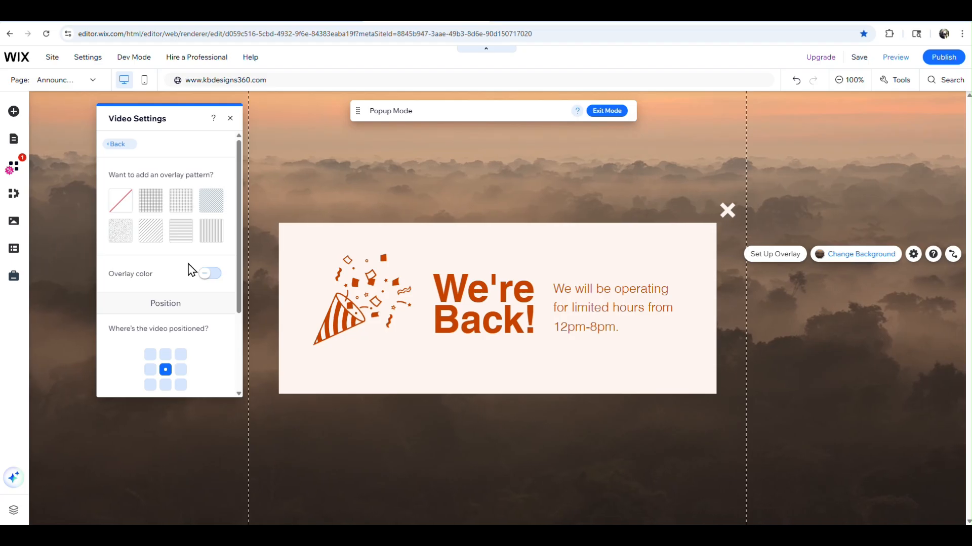
{"action": "scroll", "coordinate": [179, 264], "scroll_direction": "down", "scroll_amount": 2}
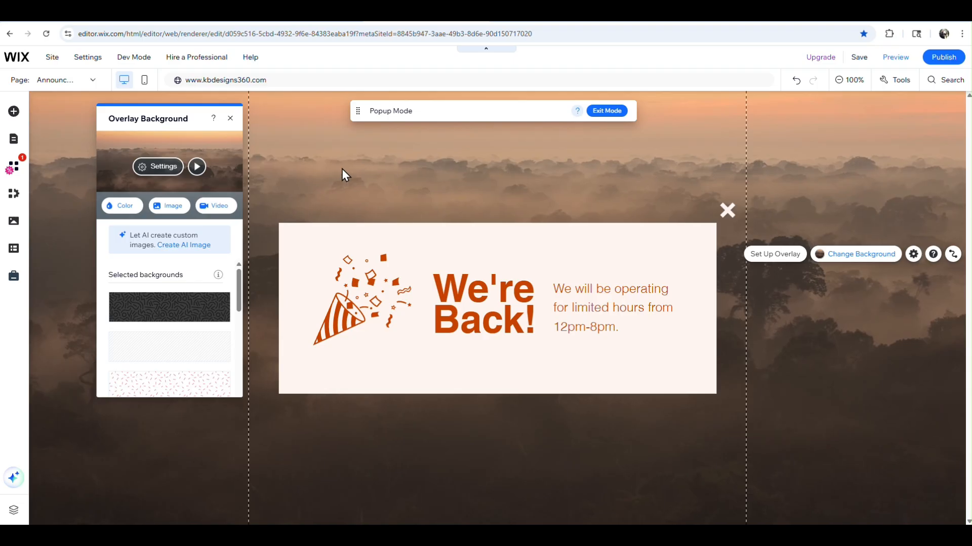
{"action": "left_click", "coordinate": [158, 167]}
{"action": "scroll", "coordinate": [170, 244], "scroll_direction": "down", "scroll_amount": 3}
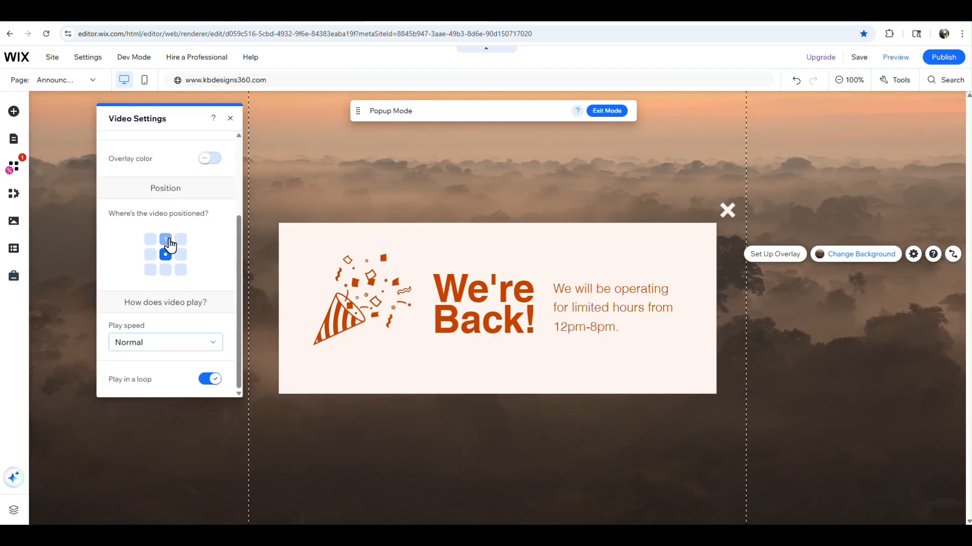
{"action": "scroll", "coordinate": [179, 322], "scroll_direction": "up", "scroll_amount": 6}
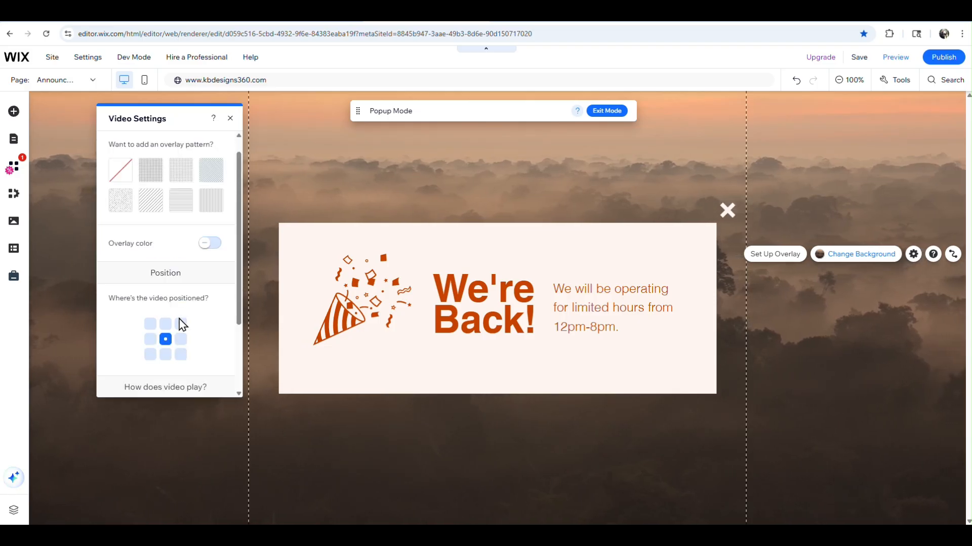
{"action": "left_click", "coordinate": [117, 142]}
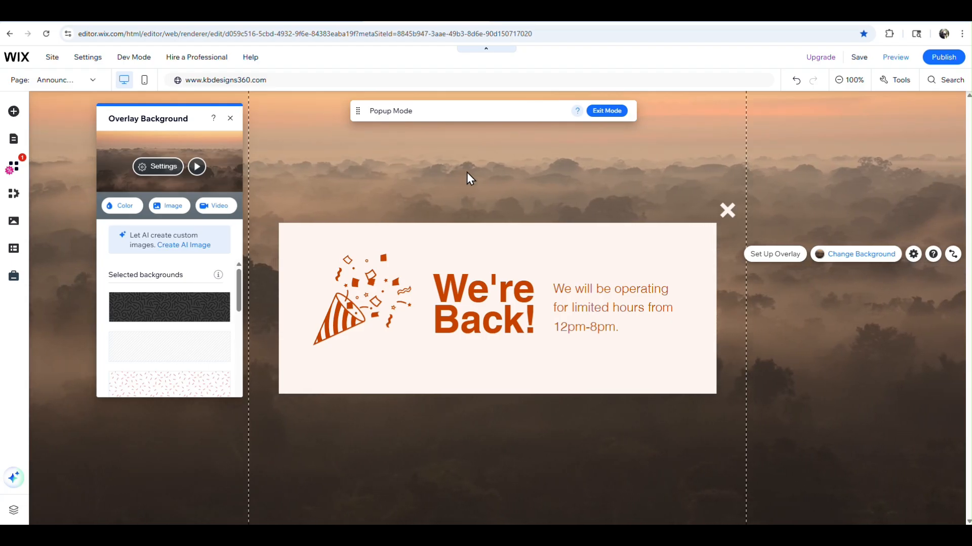
Replace the overlay background with the Black Cat in Cityscape image from Media from Wix.
{"action": "left_click", "coordinate": [169, 205]}
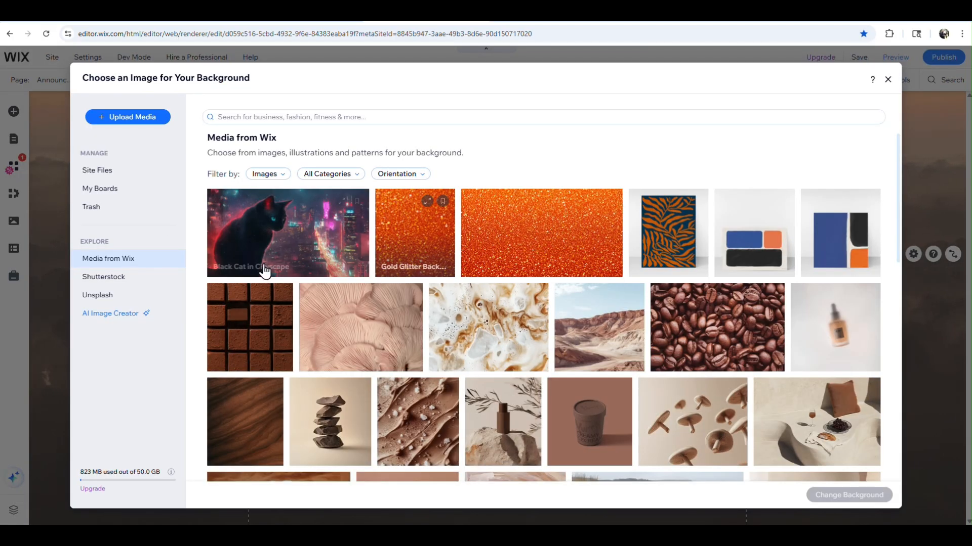
{"action": "left_click", "coordinate": [275, 230]}
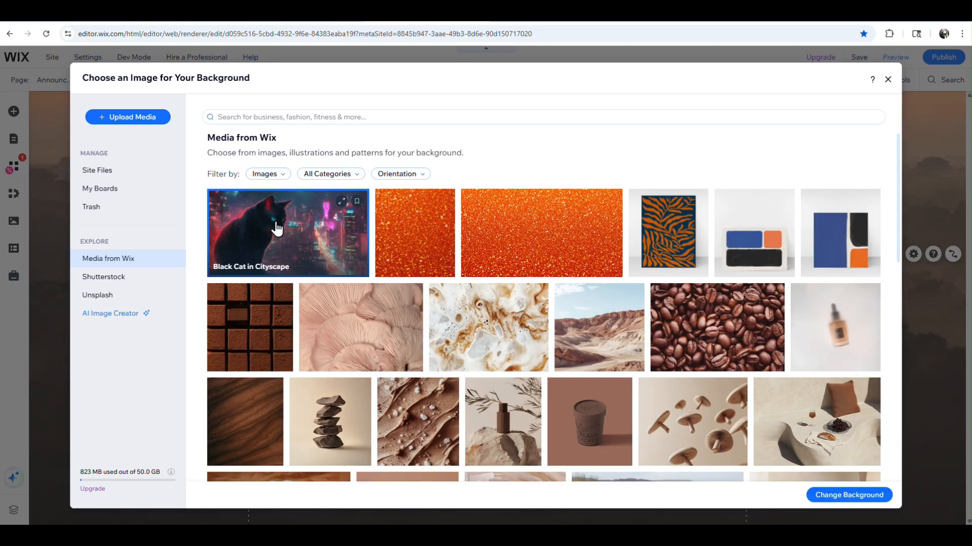
{"action": "left_click", "coordinate": [853, 494]}
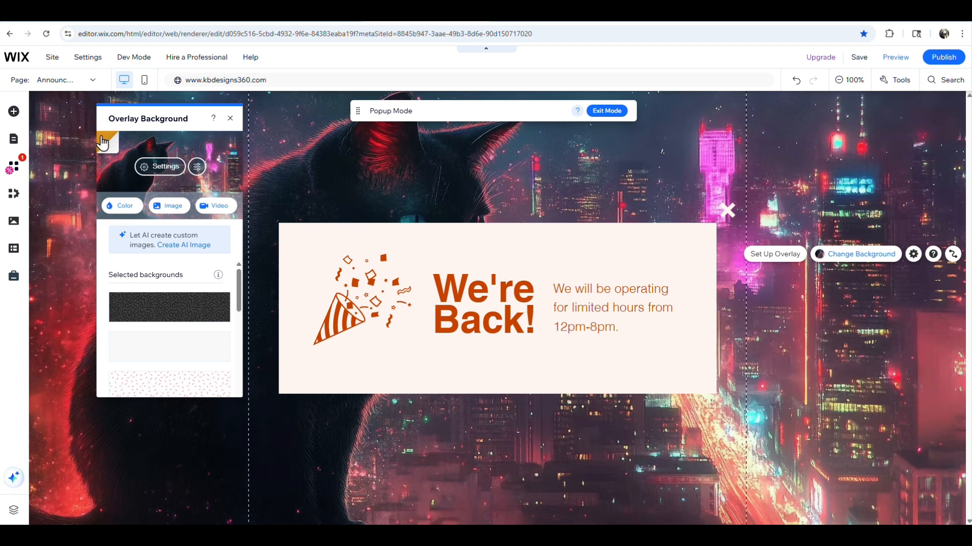
Set the color behind the overlay's background image to the dark theme color #222324.
{"action": "left_click", "coordinate": [103, 144]}
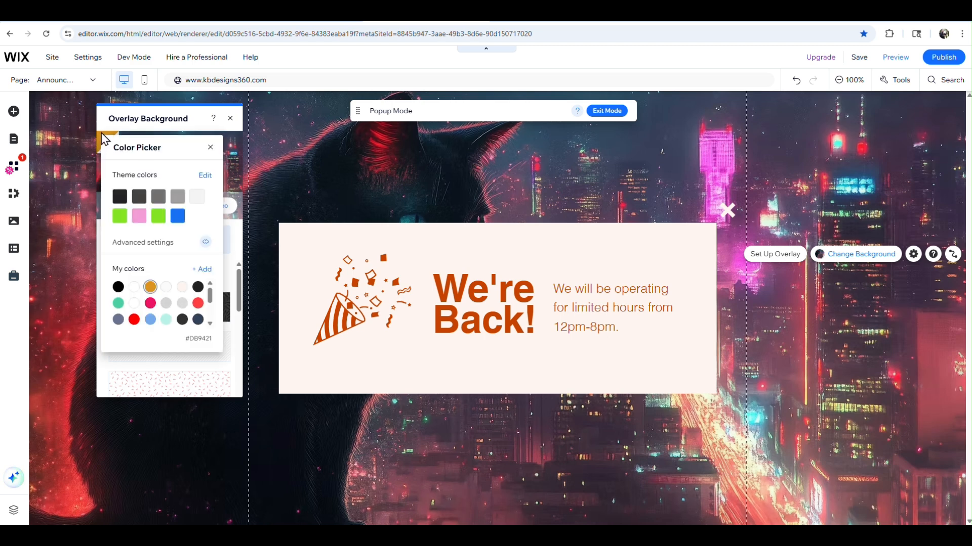
{"action": "left_click", "coordinate": [202, 202]}
{"action": "left_click", "coordinate": [120, 196]}
{"action": "left_click", "coordinate": [209, 148]}
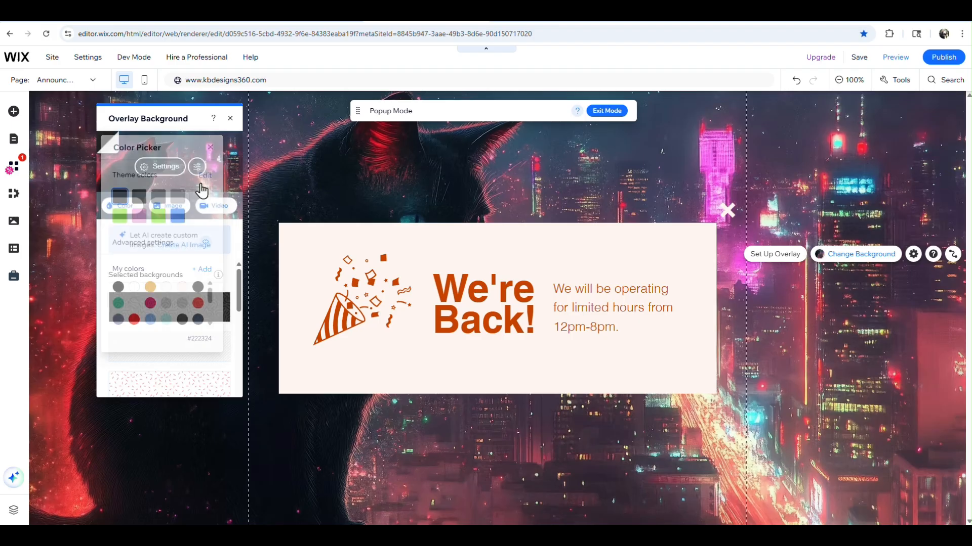
Lower the background image's opacity to 34% and set the opacity of the color behind it to 48%.
{"action": "left_click", "coordinate": [157, 171]}
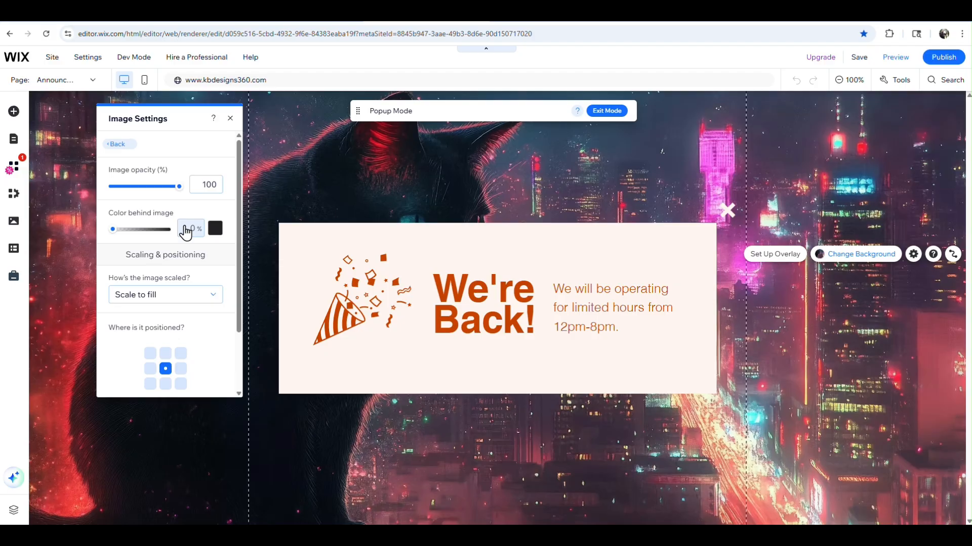
{"action": "left_click_drag", "start_coordinate": [180, 187], "coordinate": [138, 187]}
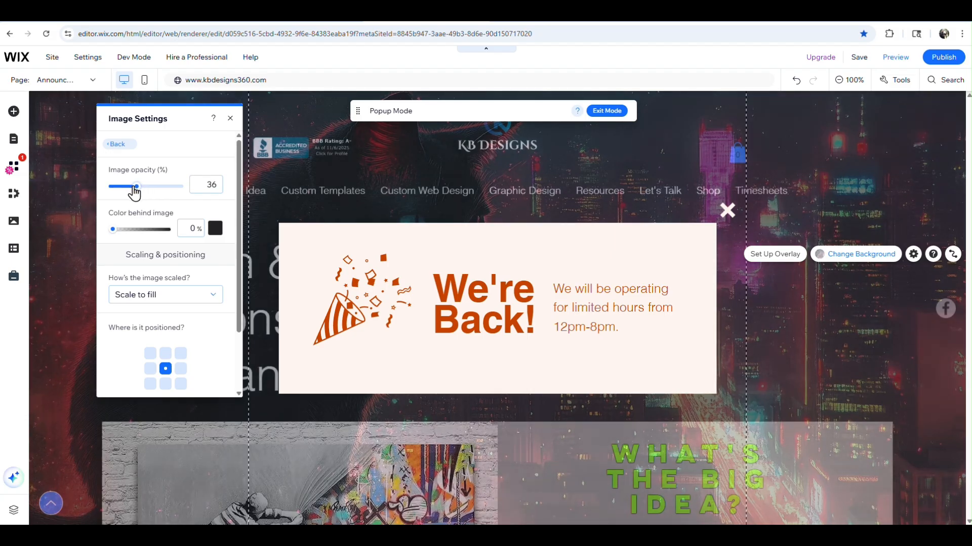
{"action": "left_click_drag", "start_coordinate": [113, 230], "coordinate": [164, 229]}
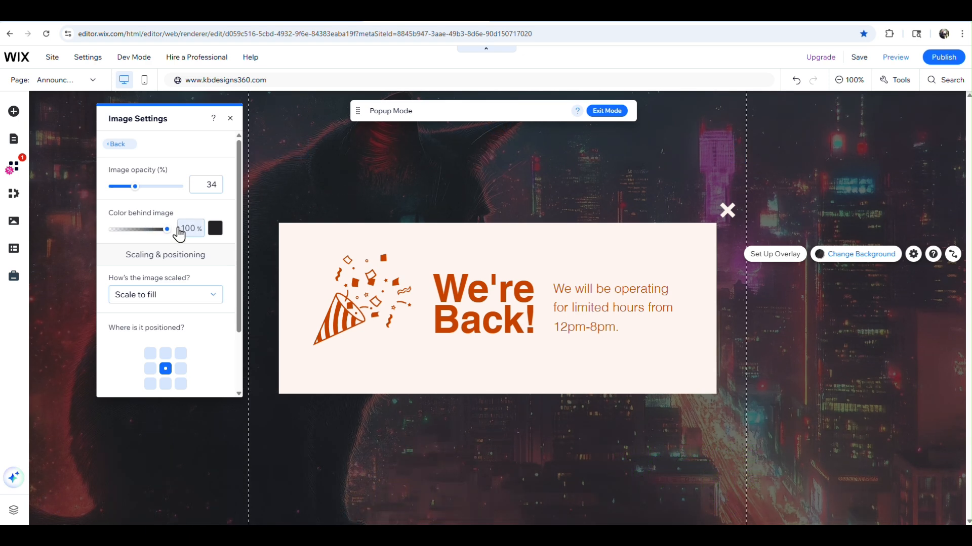
{"action": "left_click_drag", "start_coordinate": [167, 230], "coordinate": [141, 230]}
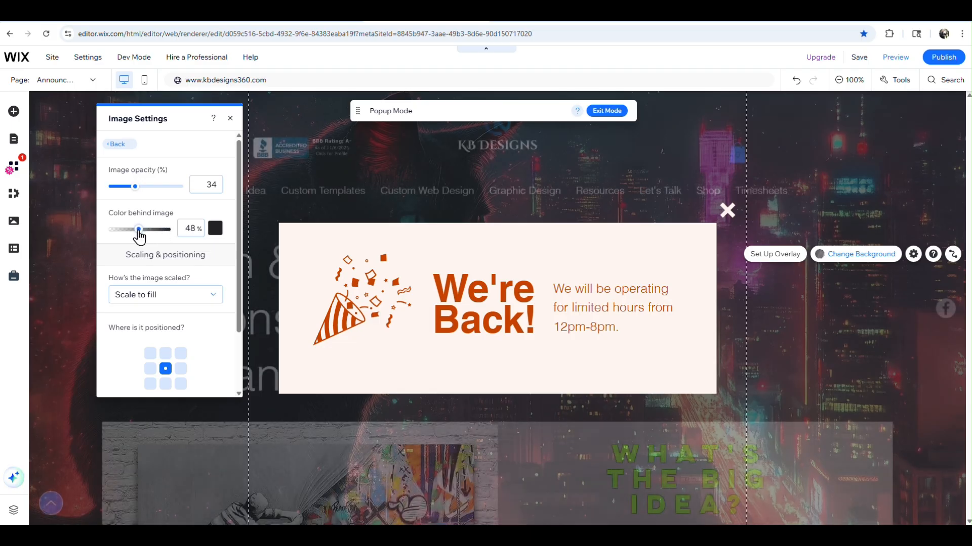
Set the color behind the image to 61% opacity, trying the light theme color #F4F4F4 and returning to dark #222324.
{"action": "left_click", "coordinate": [215, 229]}
{"action": "left_click", "coordinate": [313, 288]}
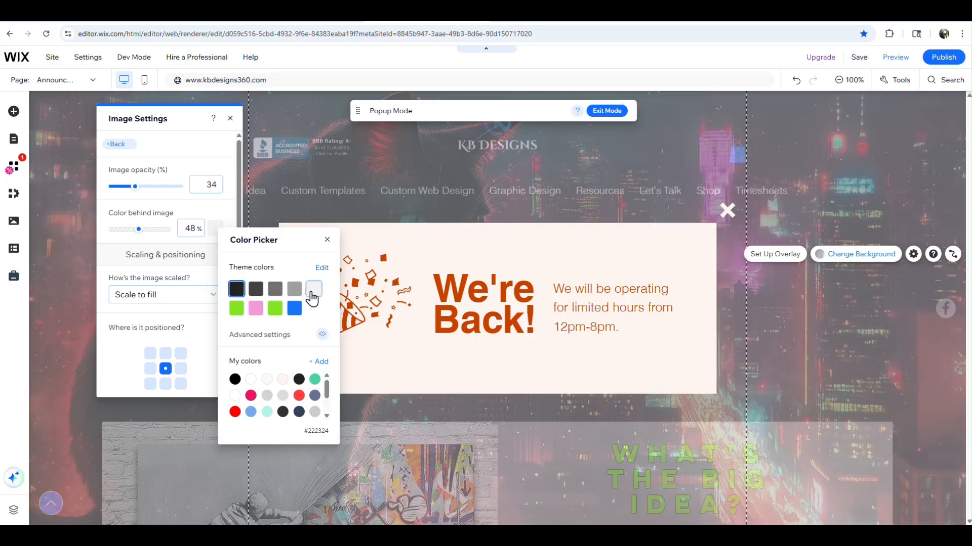
{"action": "left_click", "coordinate": [140, 230]}
{"action": "left_click_drag", "start_coordinate": [132, 230], "coordinate": [146, 231]}
{"action": "left_click", "coordinate": [215, 229]}
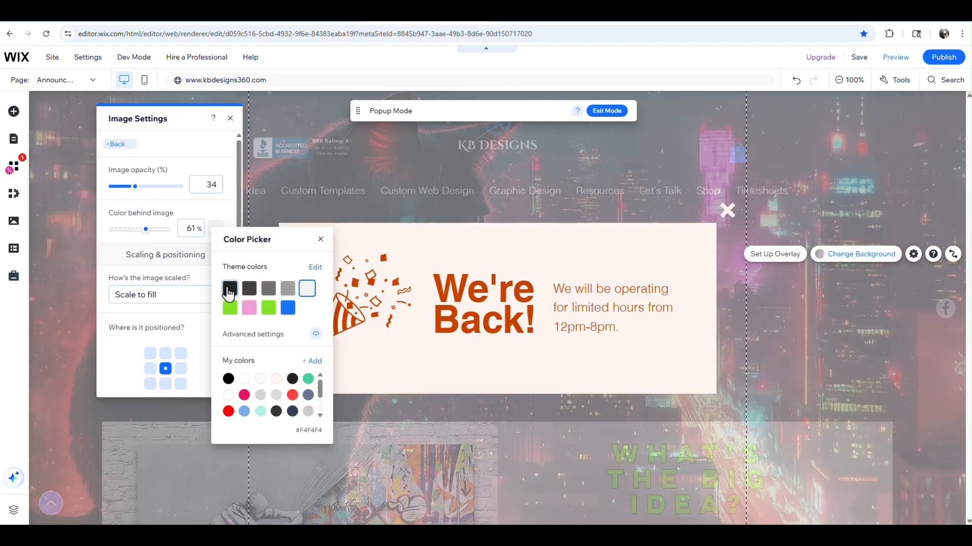
{"action": "left_click", "coordinate": [229, 291]}
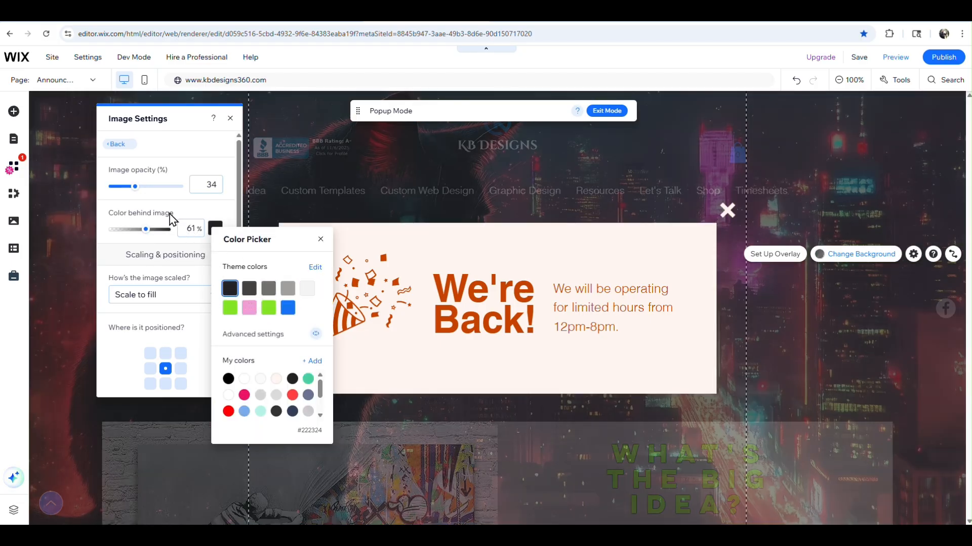
Set the color behind the overlay's background image to 35% opacity and raise the image's opacity to 46%.
{"action": "left_click", "coordinate": [169, 214]}
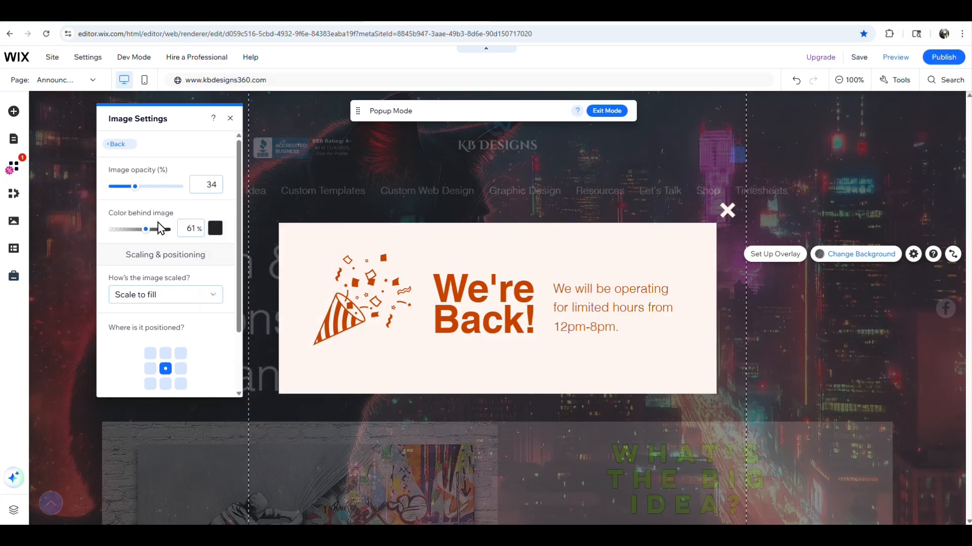
{"action": "left_click_drag", "start_coordinate": [145, 234], "coordinate": [111, 234]}
{"action": "left_click", "coordinate": [142, 233]}
{"action": "left_click_drag", "start_coordinate": [146, 241], "coordinate": [133, 239]}
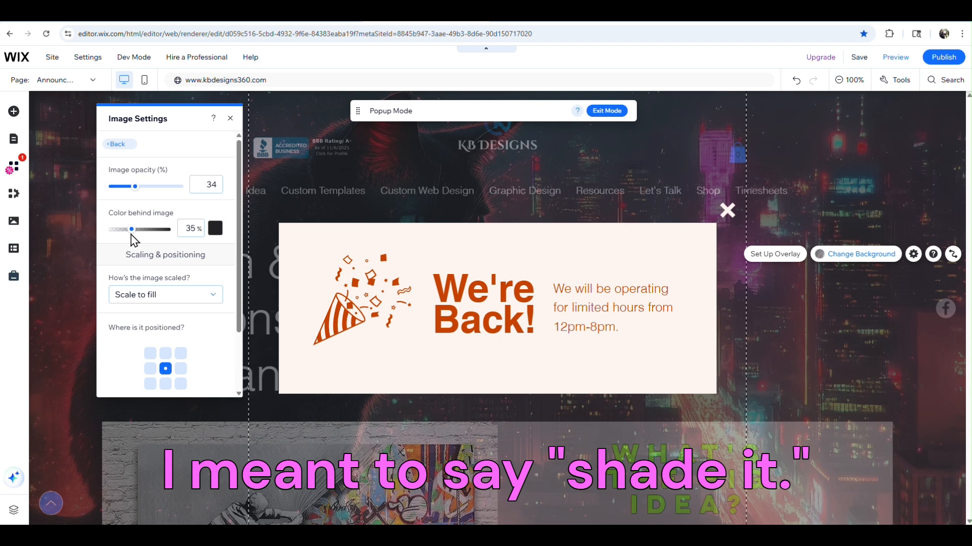
{"action": "left_click_drag", "start_coordinate": [137, 192], "coordinate": [146, 191]}
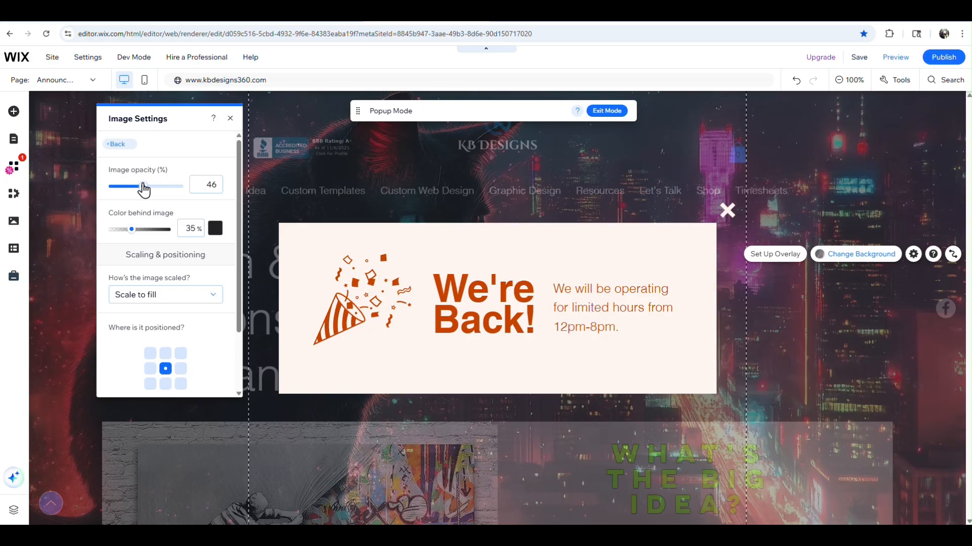
{"action": "left_click", "coordinate": [230, 118]}
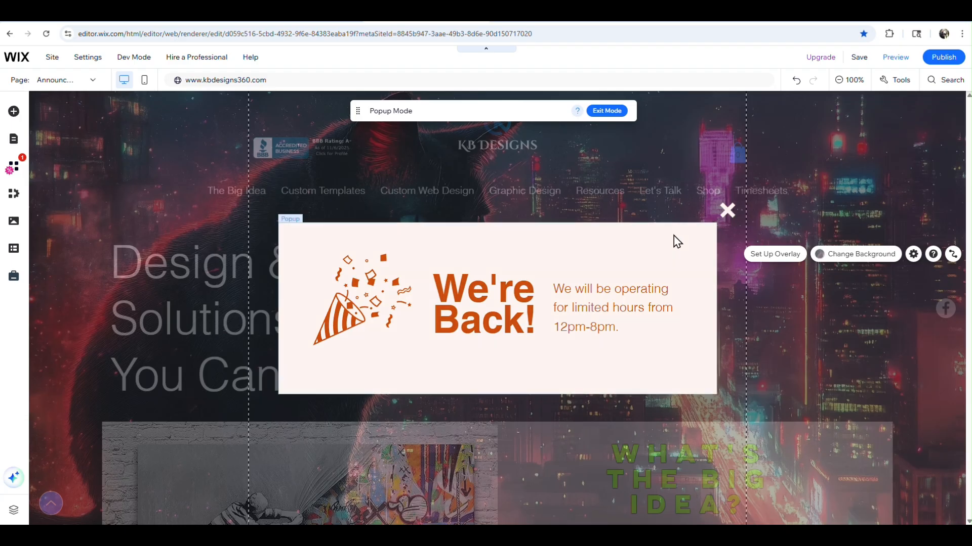
Delete the text about operating for limited hours from the popup.
{"action": "left_click", "coordinate": [614, 297]}
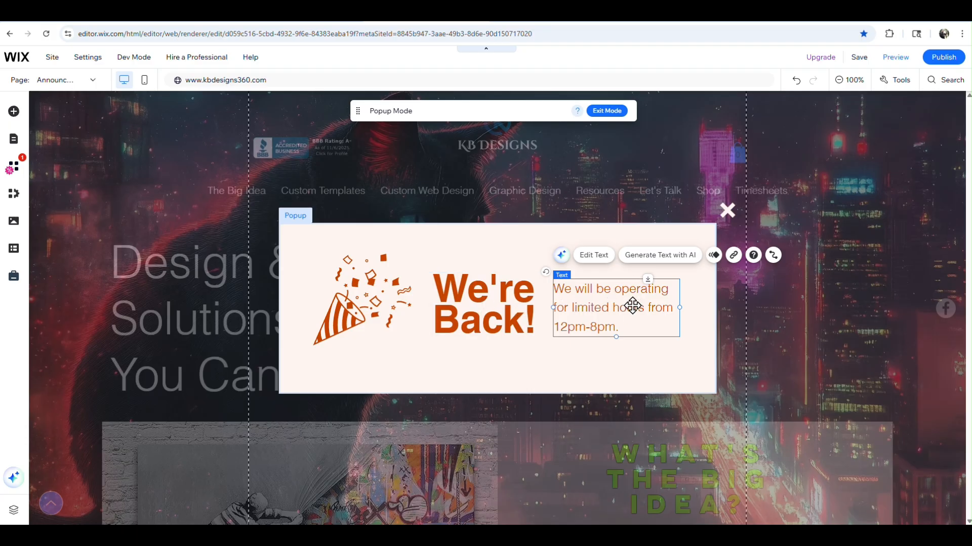
{"action": "right_click", "coordinate": [632, 306]}
{"action": "left_click", "coordinate": [624, 306]}
{"action": "right_click", "coordinate": [610, 306]}
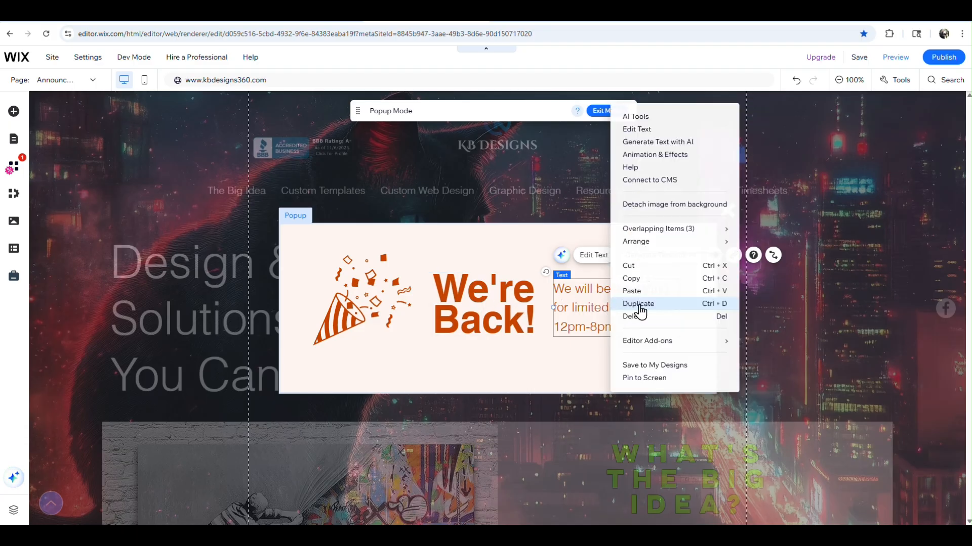
{"action": "left_click", "coordinate": [640, 317]}
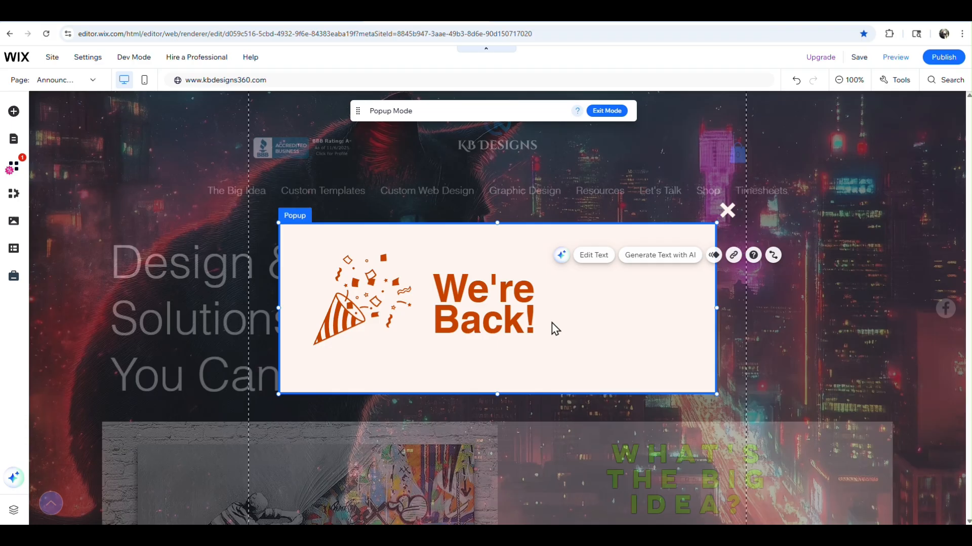
Delete the "We're Back!" heading and the party popper vector art from the popup.
{"action": "left_click", "coordinate": [512, 302]}
{"action": "right_click", "coordinate": [511, 289]}
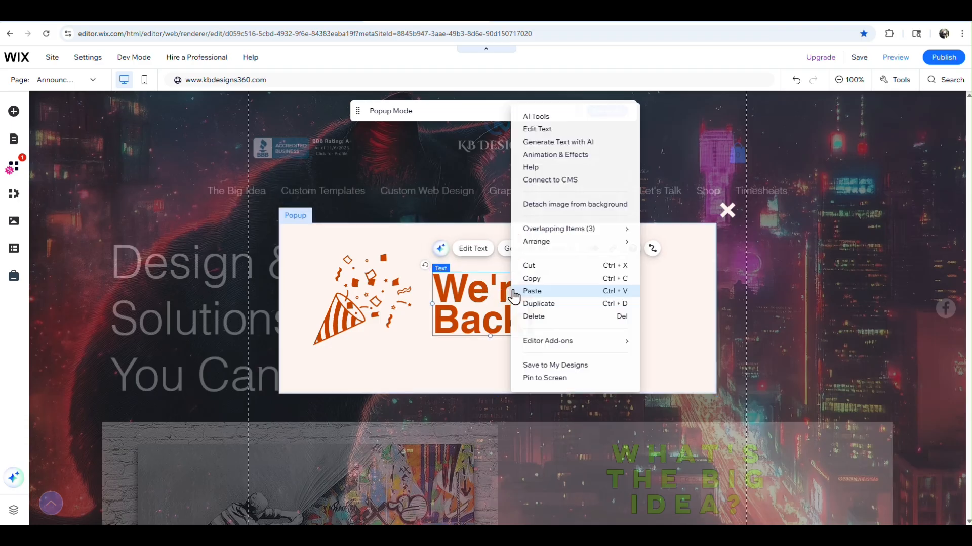
{"action": "left_click", "coordinate": [546, 317]}
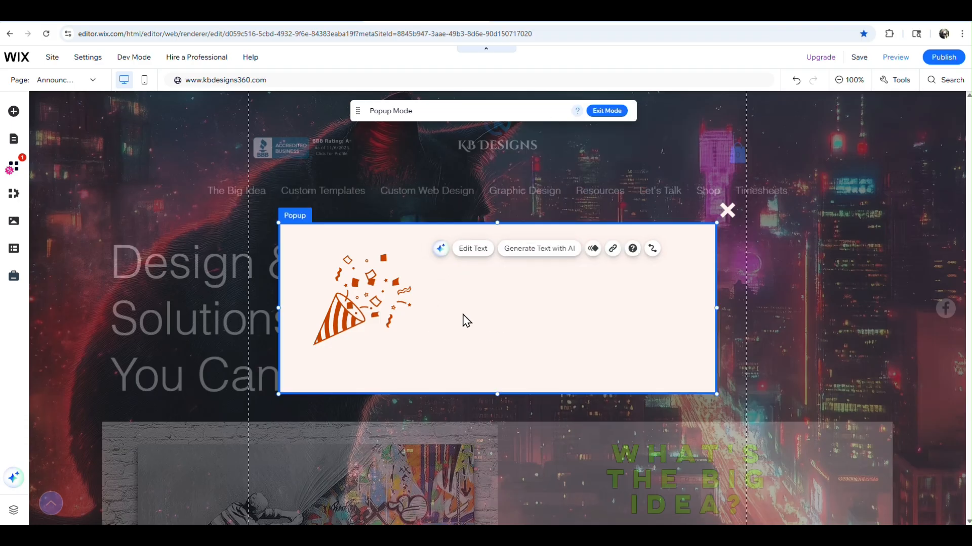
{"action": "left_click", "coordinate": [373, 291]}
{"action": "right_click", "coordinate": [373, 292]}
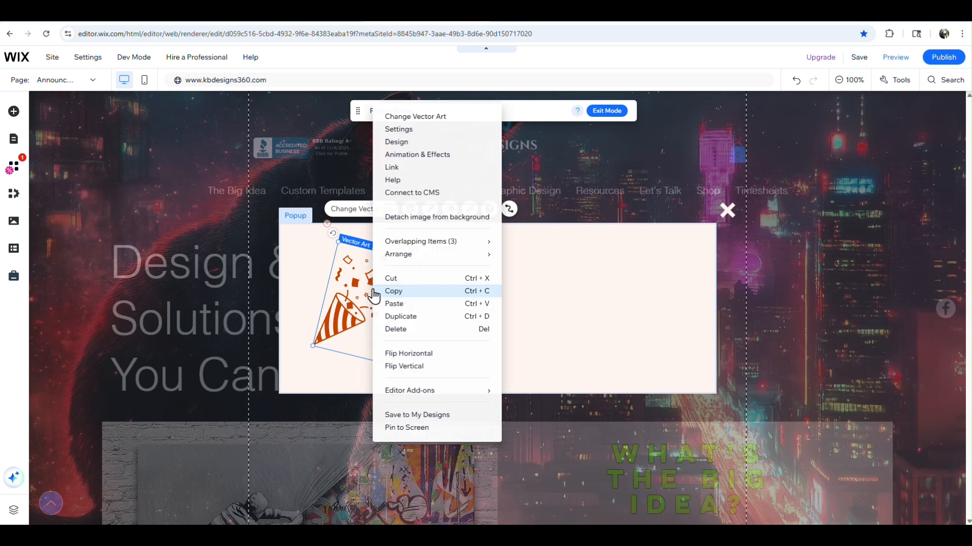
{"action": "left_click", "coordinate": [405, 330]}
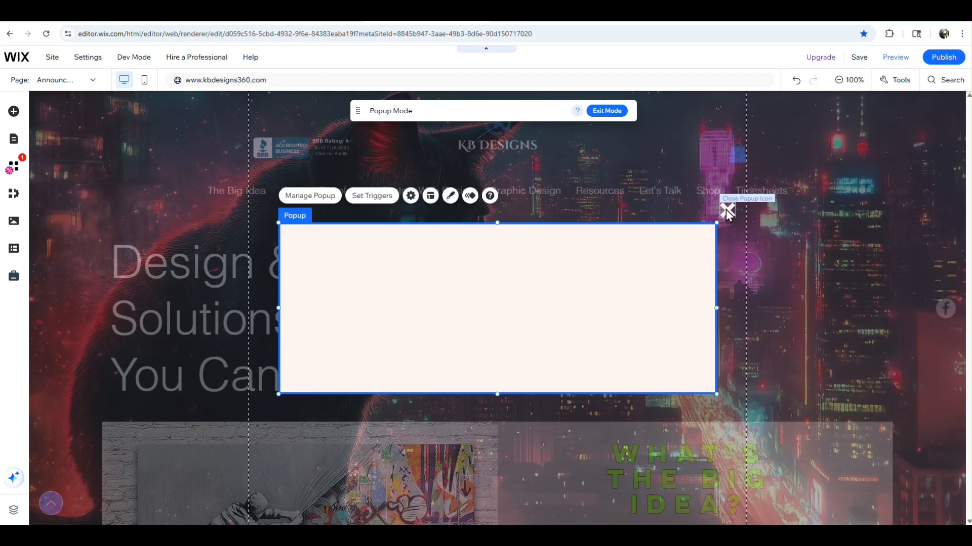
Try the close icon inside the popup, place it just outside the popup's top-right corner, and save the site.
{"action": "left_click_drag", "start_coordinate": [727, 213], "coordinate": [704, 237]}
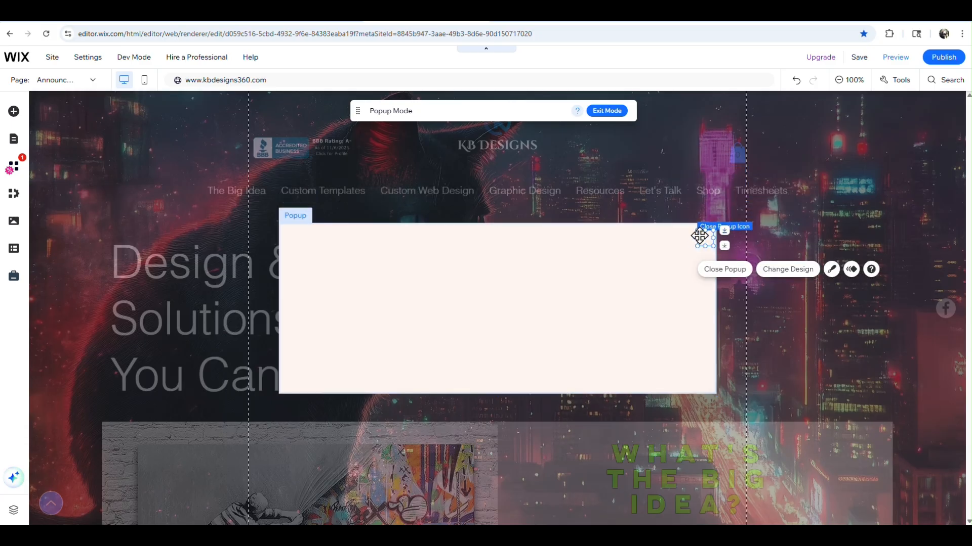
{"action": "left_click_drag", "start_coordinate": [700, 236], "coordinate": [729, 202]}
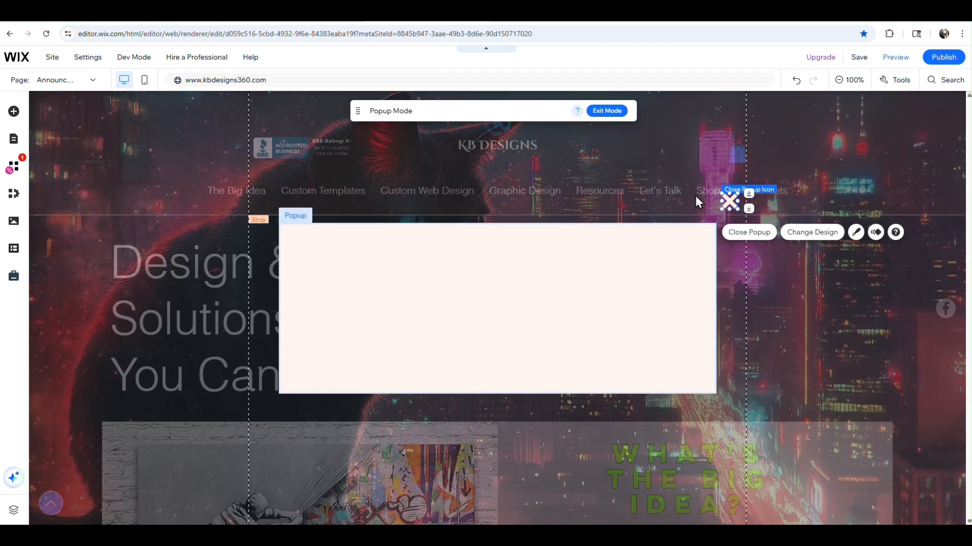
{"action": "mouse_move", "coordinate": [860, 64]}
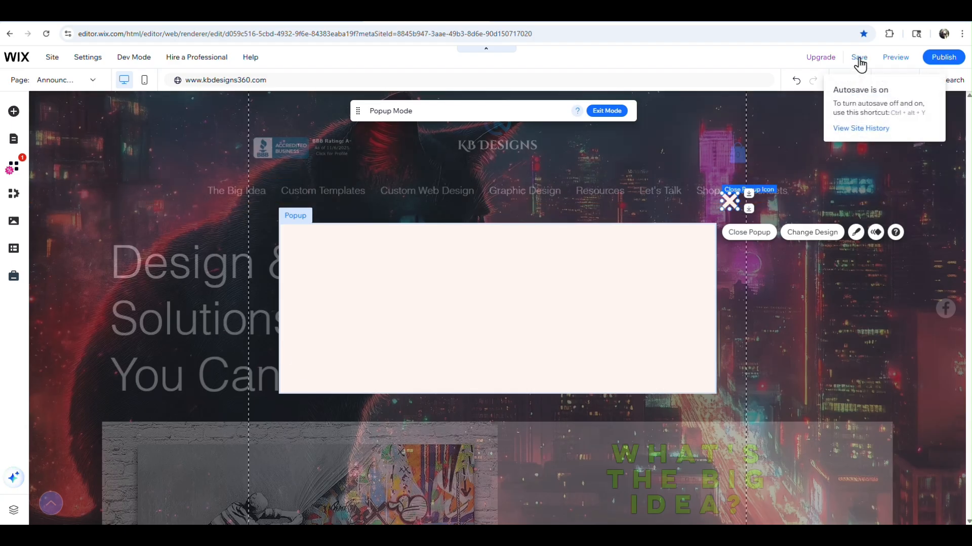
{"action": "left_click", "coordinate": [859, 59]}
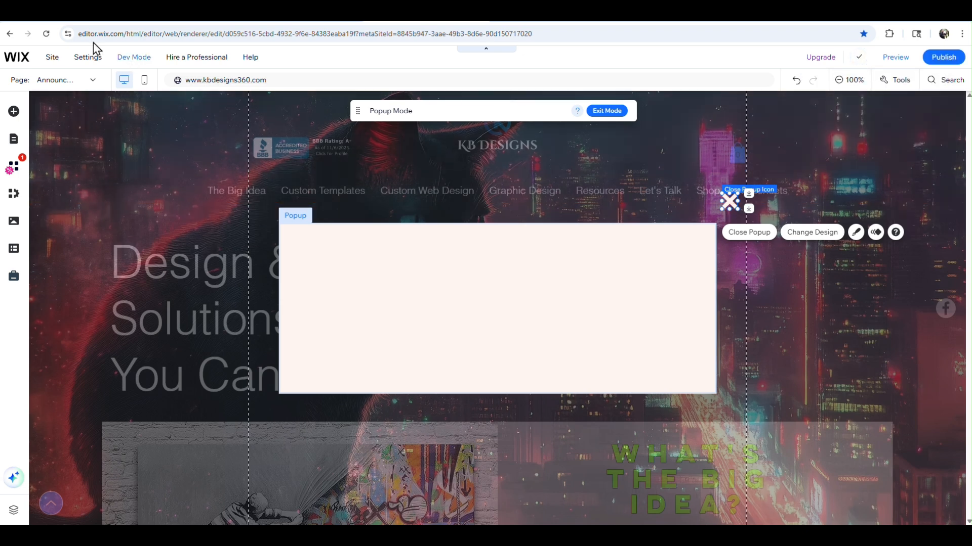
Reload the editor and reopen the Announcements popup from the site's list of popups.
{"action": "left_click", "coordinate": [46, 34]}
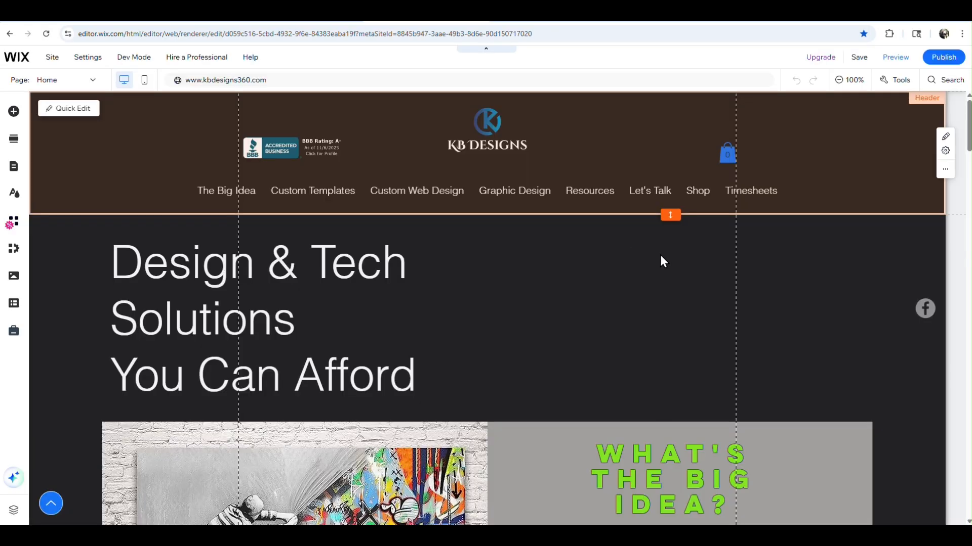
{"action": "left_click", "coordinate": [15, 171]}
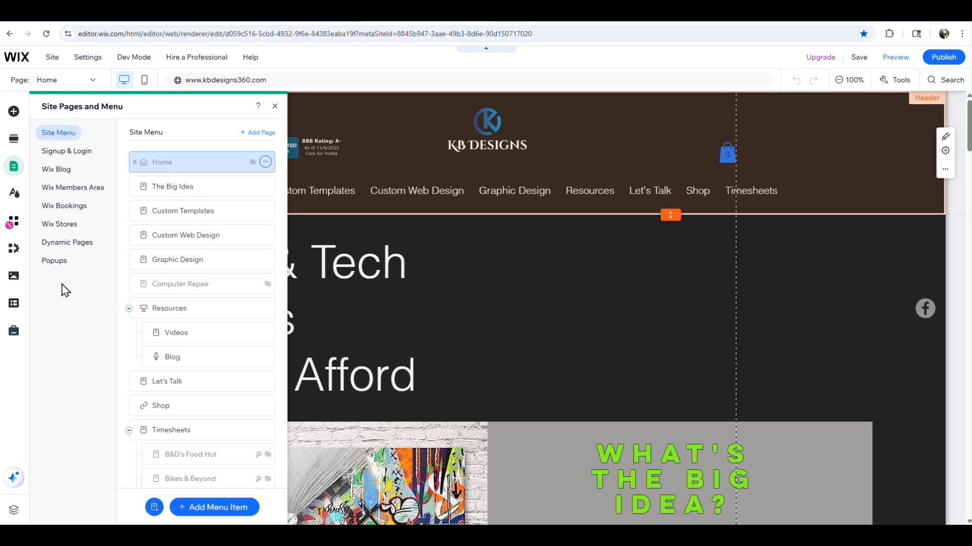
{"action": "left_click", "coordinate": [53, 261]}
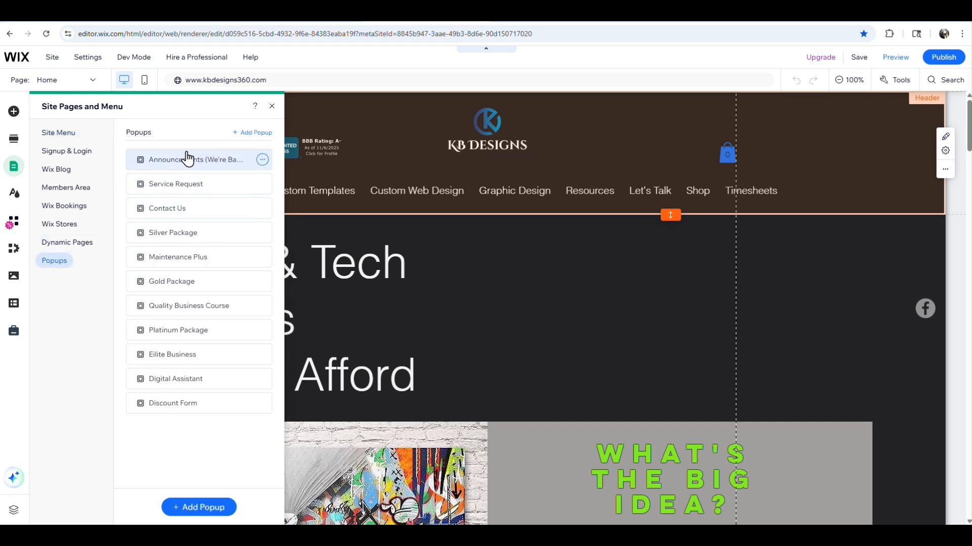
{"action": "left_click", "coordinate": [216, 163]}
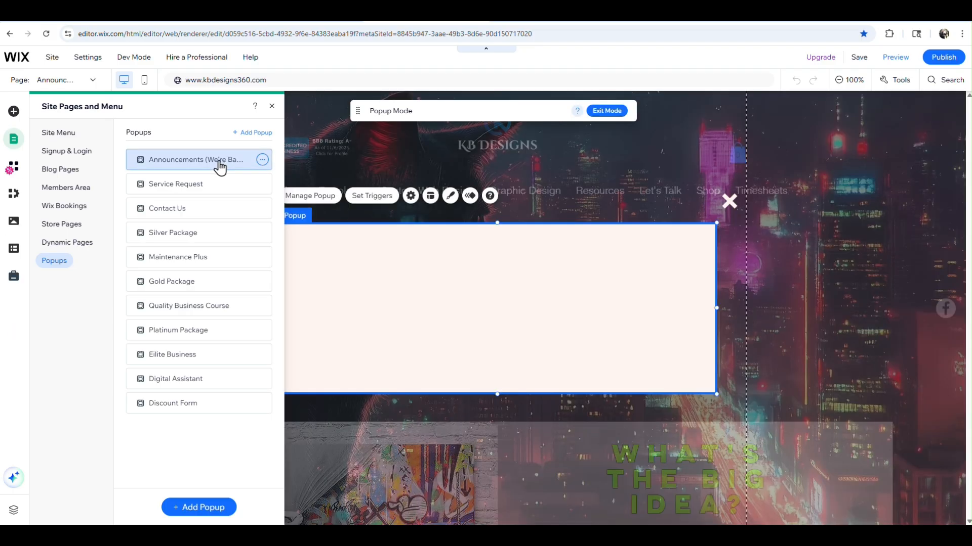
{"action": "left_click", "coordinate": [506, 286]}
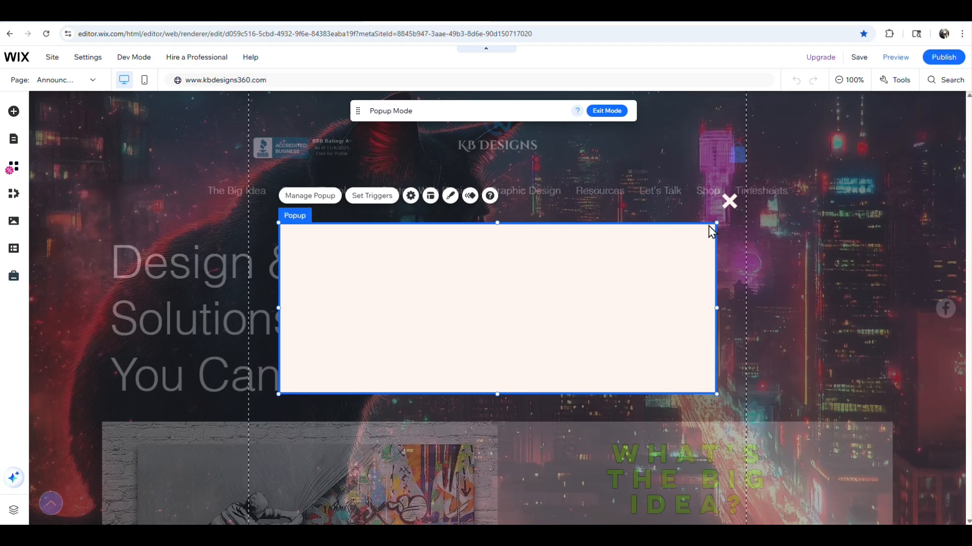
Delete the popup's close icon and undo the deletion.
{"action": "left_click", "coordinate": [730, 201]}
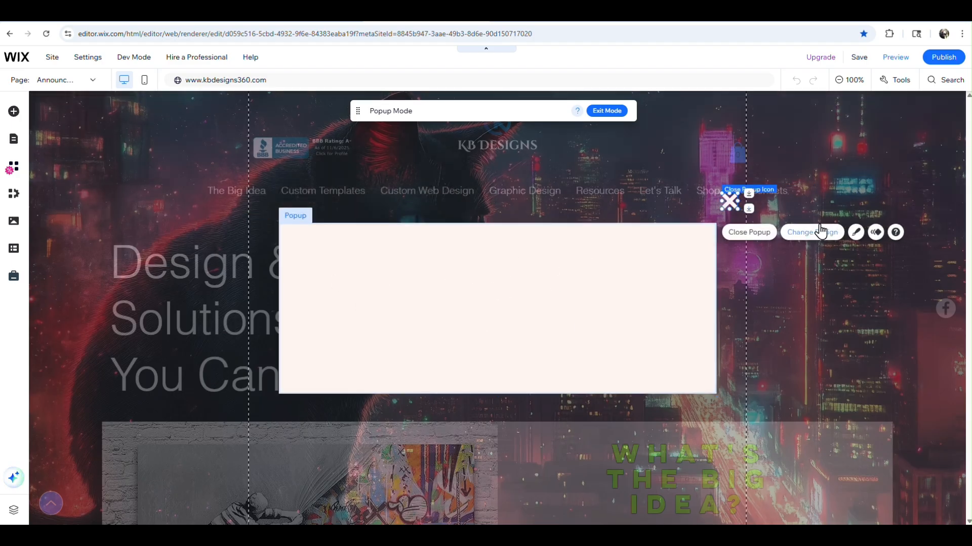
{"action": "key", "text": "Delete"}
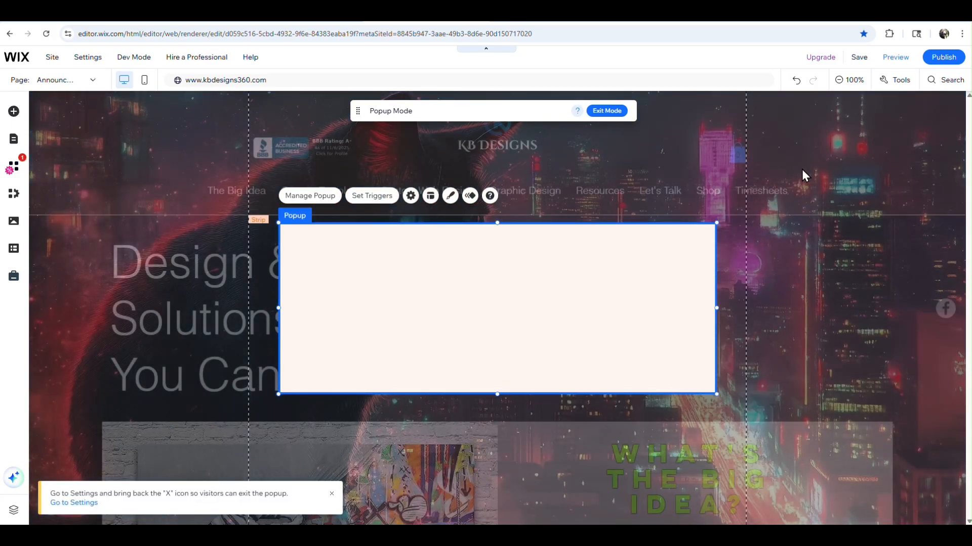
{"action": "key", "text": "ctrl+z"}
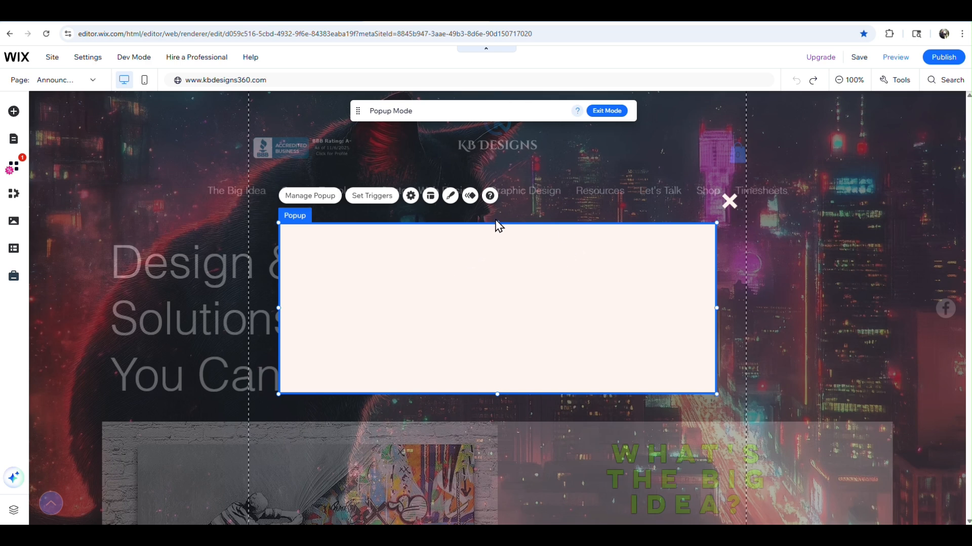
Resize the empty popup box into a taller, narrower portrait shape.
{"action": "left_click_drag", "start_coordinate": [498, 395], "coordinate": [502, 487]}
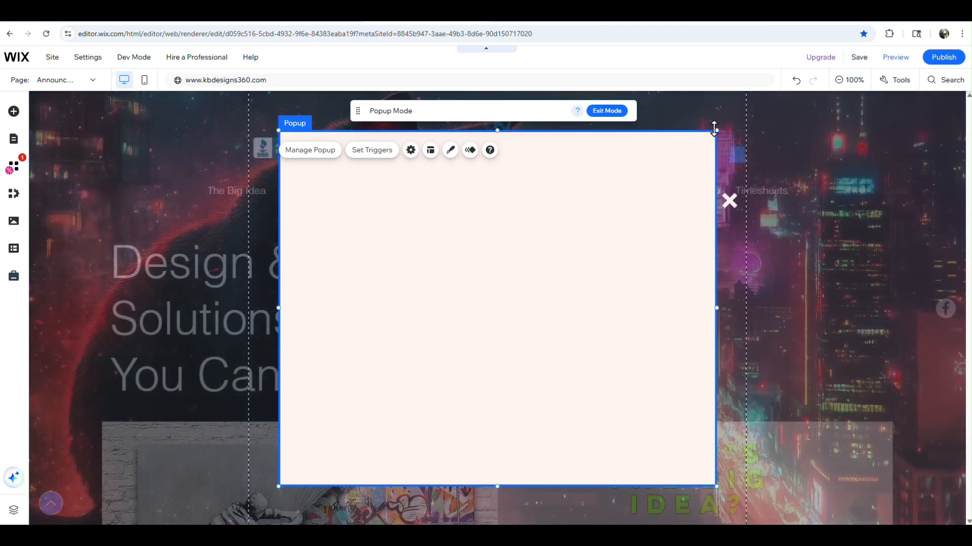
{"action": "left_click_drag", "start_coordinate": [717, 130], "coordinate": [691, 129]}
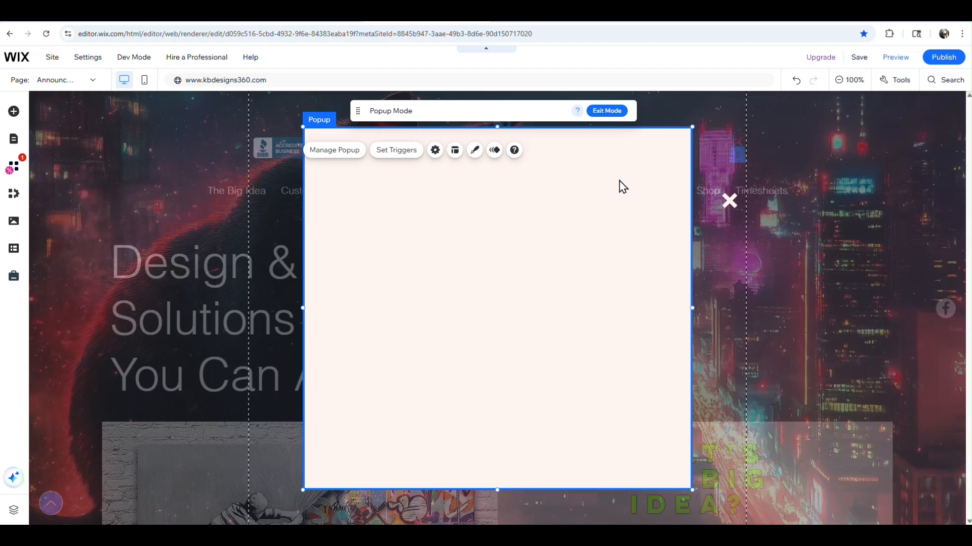
{"action": "left_click_drag", "start_coordinate": [691, 127], "coordinate": [652, 130]}
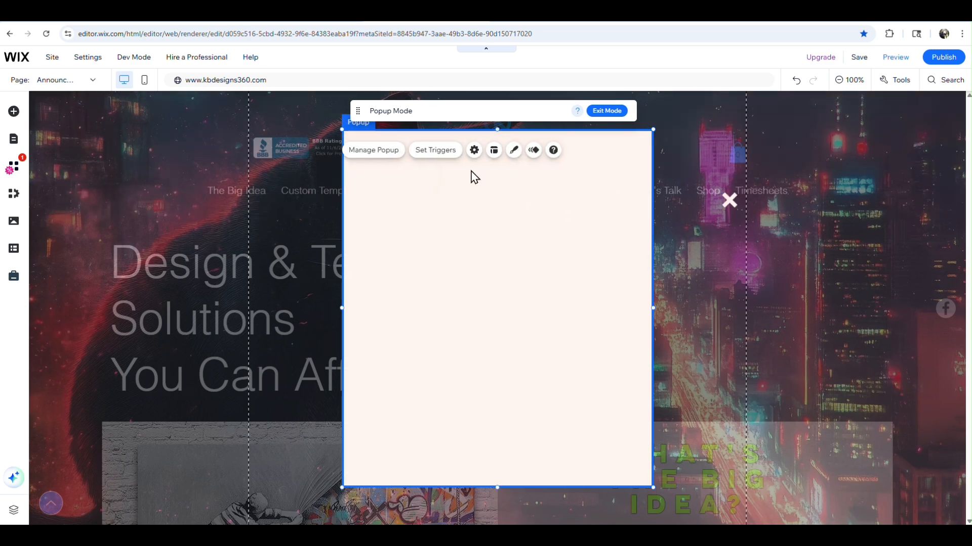
Try the bottom-right position in the popup's layout settings and undo the change.
{"action": "left_click", "coordinate": [494, 151]}
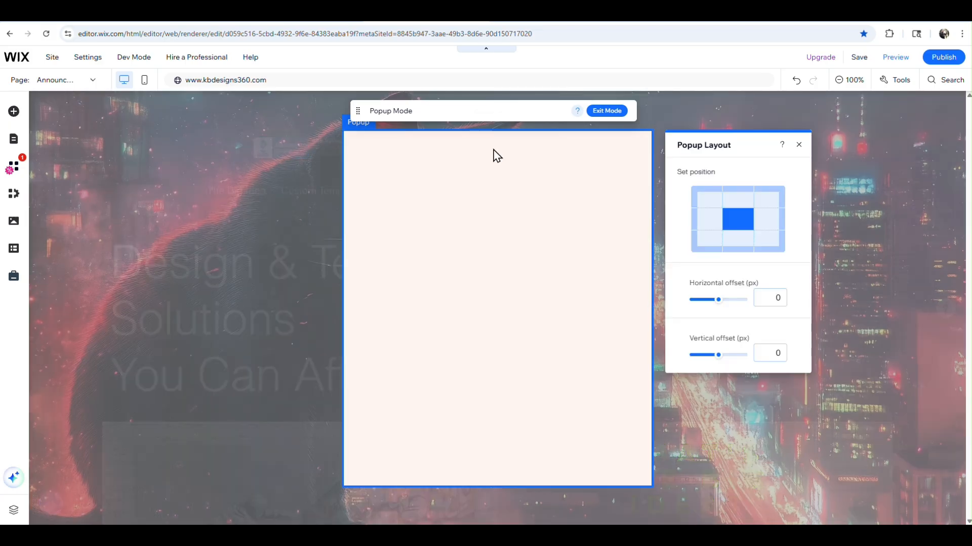
{"action": "left_click", "coordinate": [770, 247]}
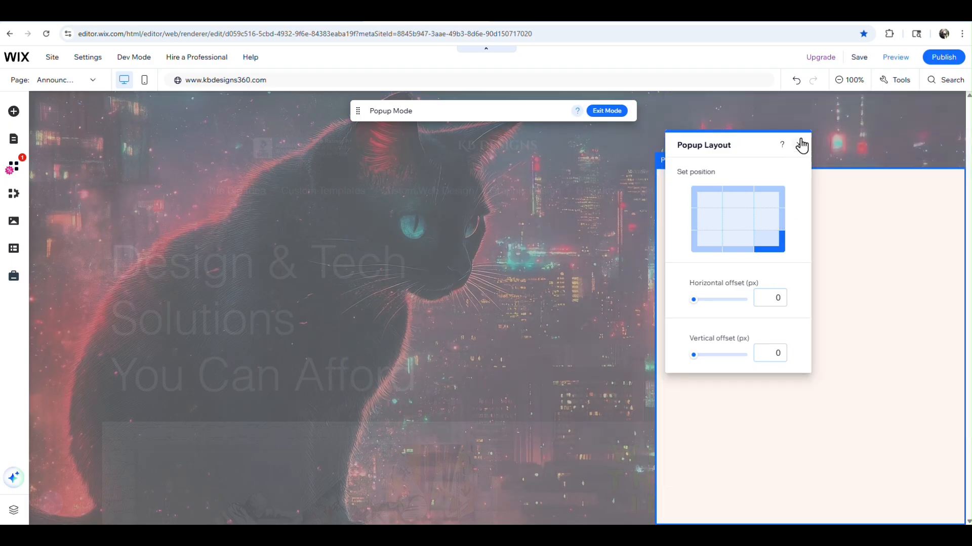
{"action": "left_click", "coordinate": [801, 145]}
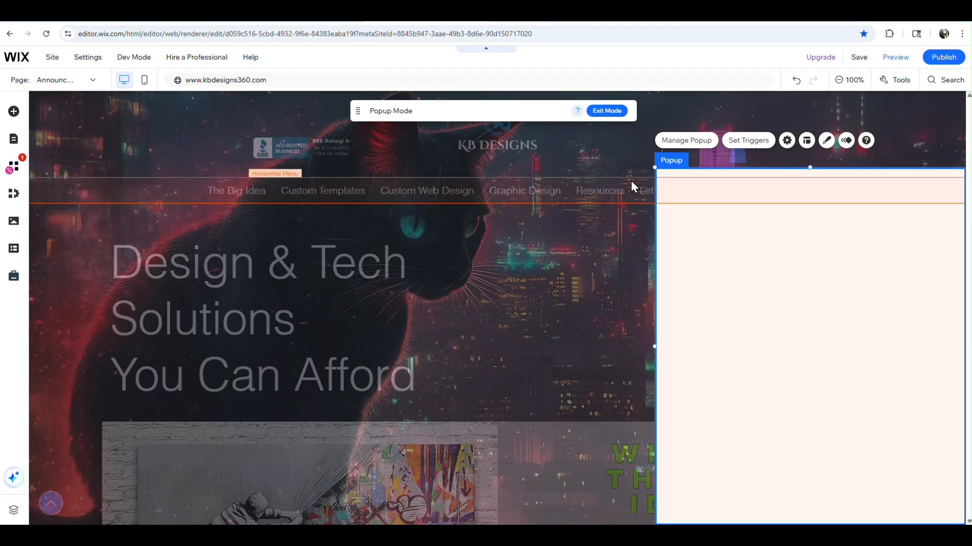
{"action": "left_click", "coordinate": [799, 81]}
Move the close icon inside the popup's top-right corner and change its design to the bold black X.
{"action": "left_click", "coordinate": [729, 201]}
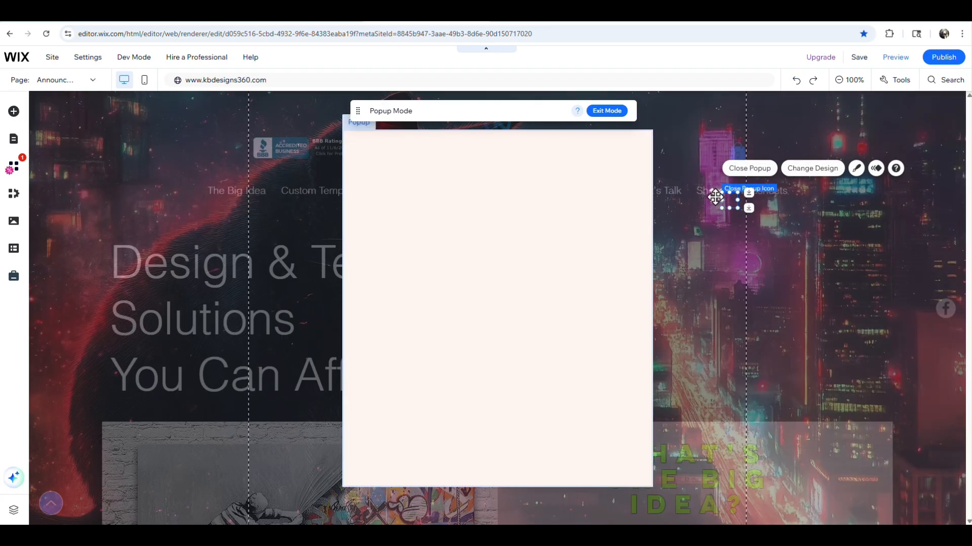
{"action": "left_click_drag", "start_coordinate": [715, 197], "coordinate": [638, 148]}
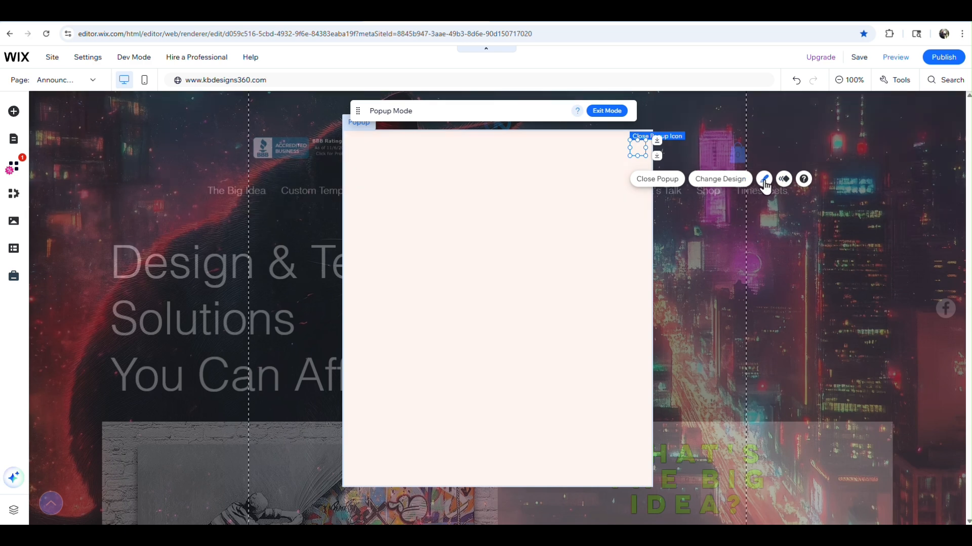
{"action": "left_click", "coordinate": [764, 180]}
{"action": "left_click", "coordinate": [667, 161]}
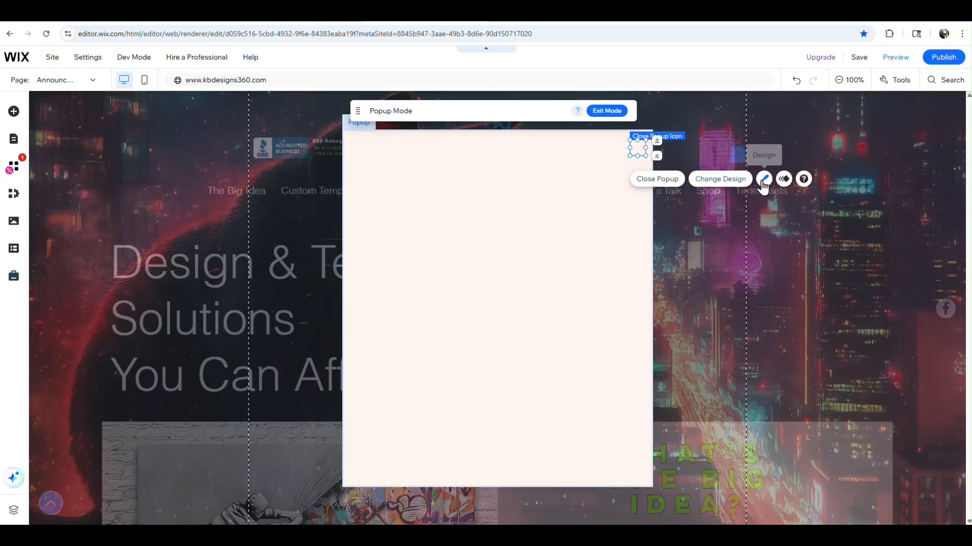
{"action": "left_click", "coordinate": [764, 183]}
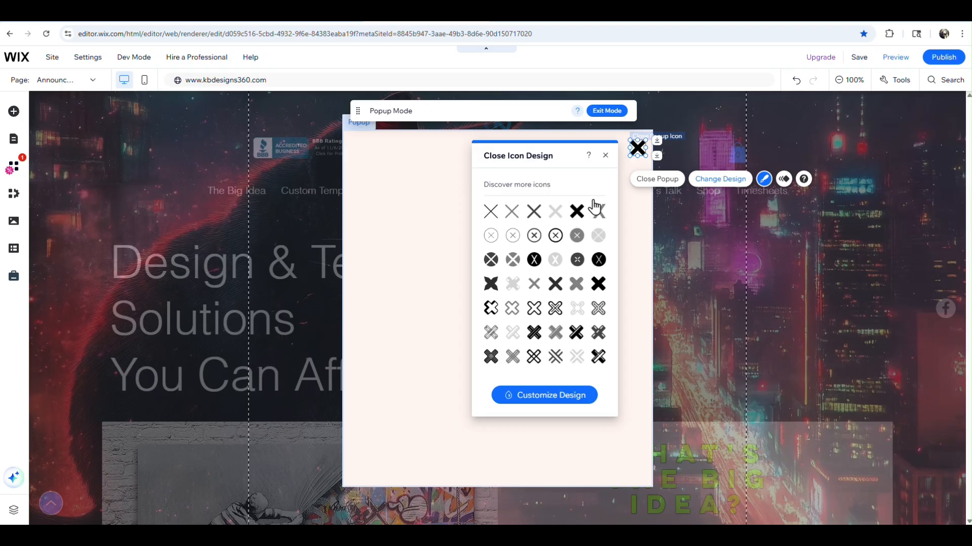
{"action": "left_click", "coordinate": [577, 212]}
{"action": "left_click_drag", "start_coordinate": [640, 148], "coordinate": [640, 145]}
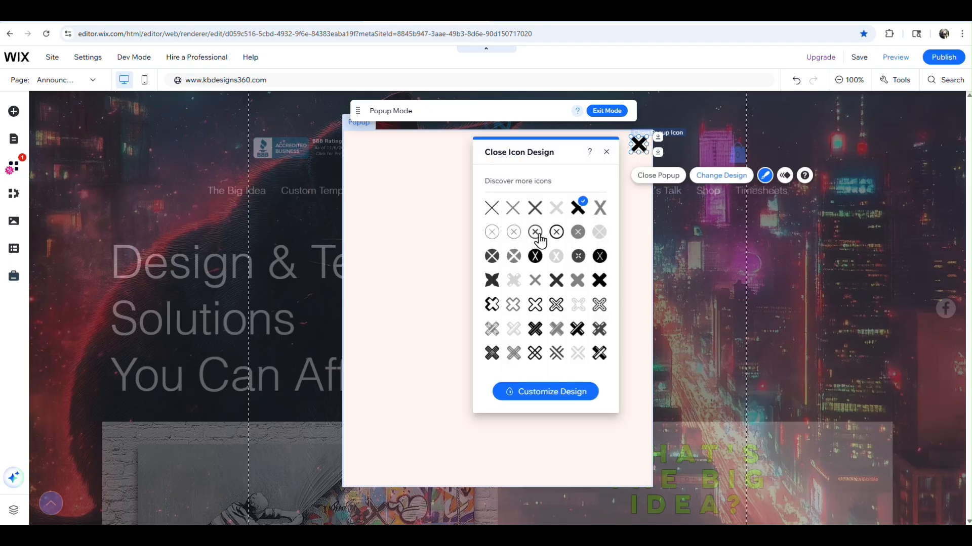
{"action": "left_click", "coordinate": [419, 191]}
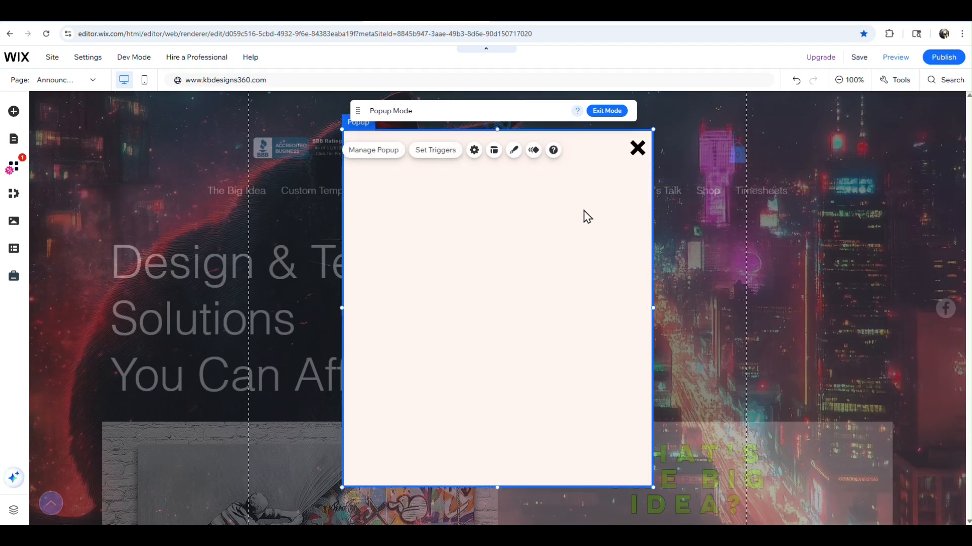
Set the popup's position to the bottom-right corner of the page in its layout settings.
{"action": "left_click", "coordinate": [496, 152]}
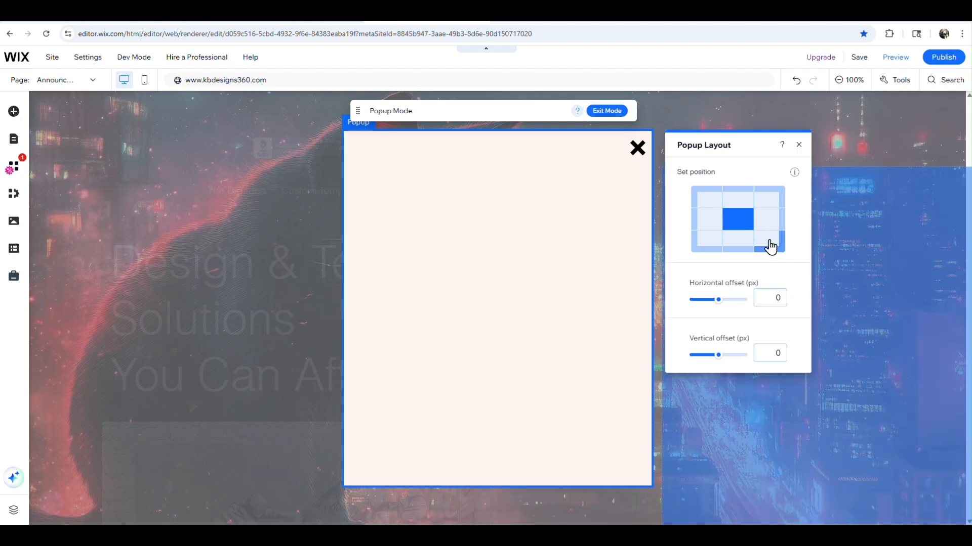
{"action": "left_click", "coordinate": [768, 242]}
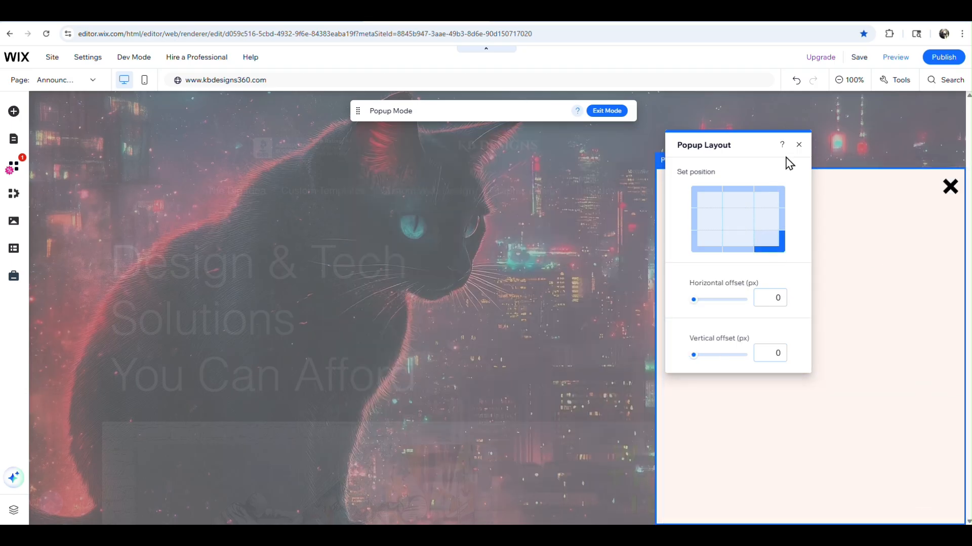
{"action": "left_click", "coordinate": [798, 145]}
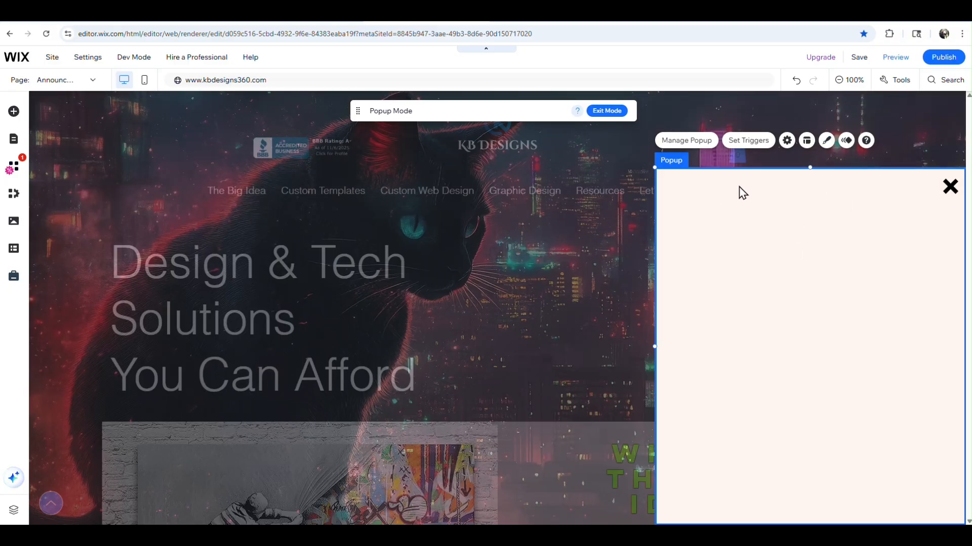
Change the popup's background color to the bright green theme color.
{"action": "left_click", "coordinate": [826, 141]}
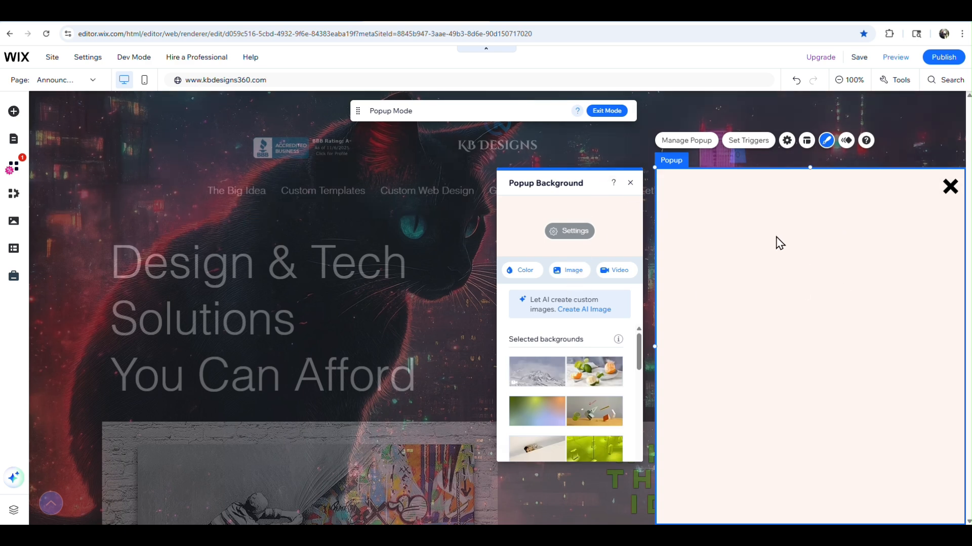
{"action": "left_click", "coordinate": [522, 273]}
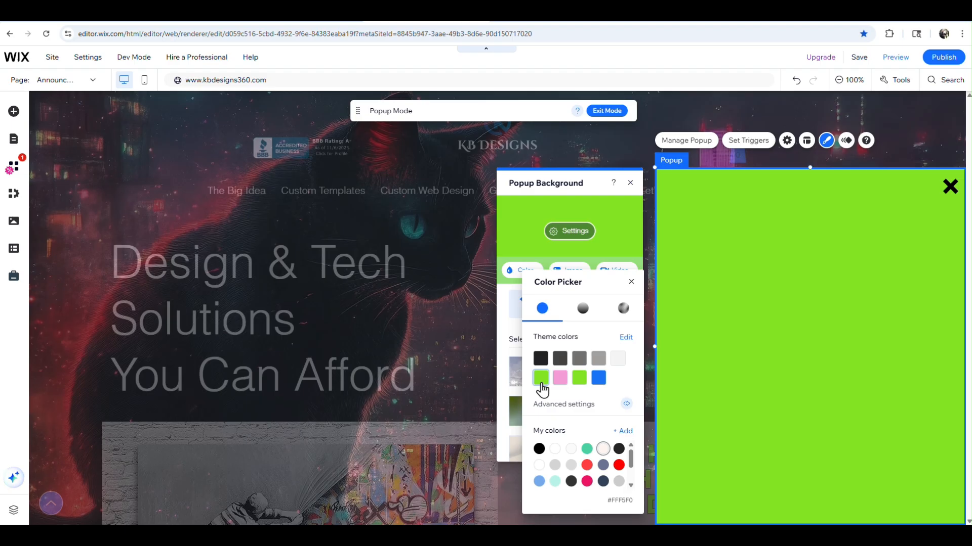
{"action": "left_click", "coordinate": [540, 384]}
{"action": "left_click", "coordinate": [632, 283]}
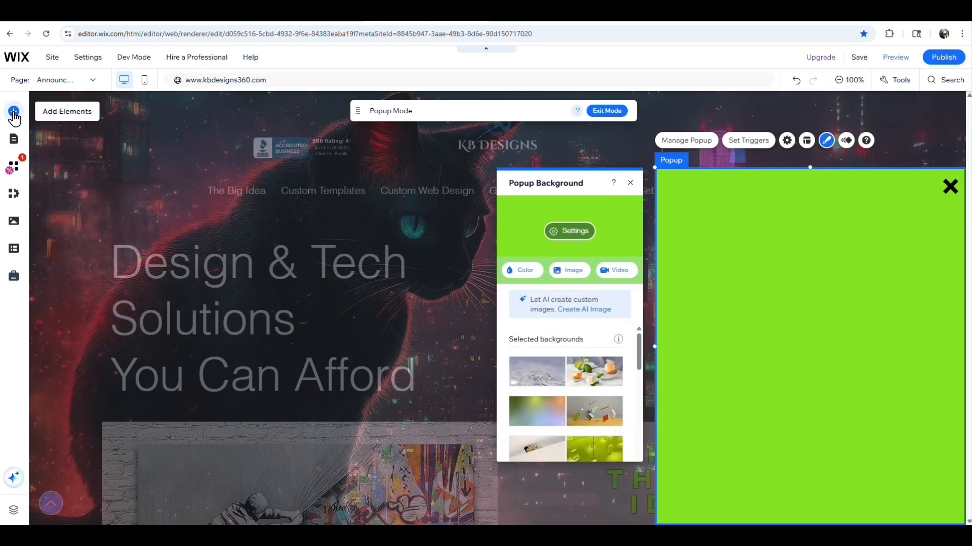
Try to place the plain light grey box from My Boxes onto the popup.
{"action": "left_click", "coordinate": [14, 112]}
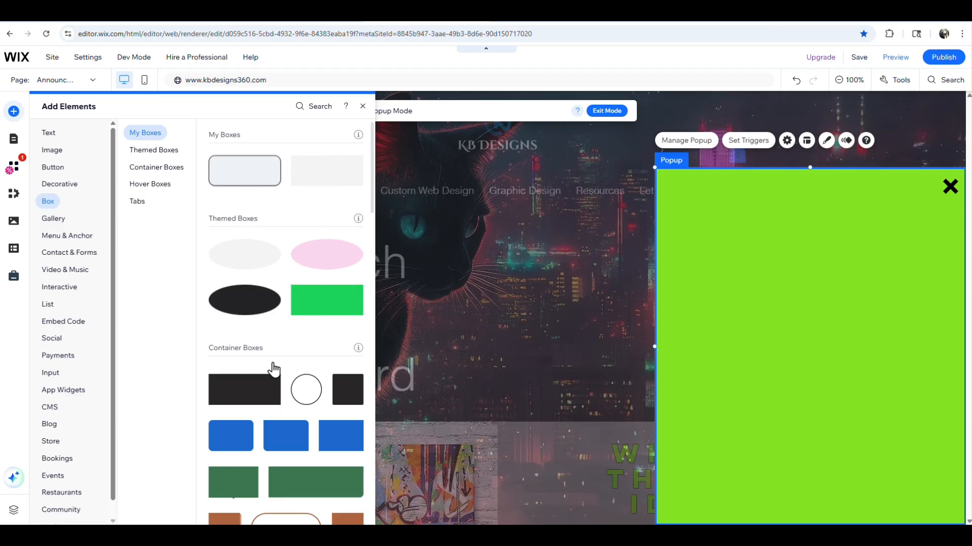
{"action": "scroll", "coordinate": [288, 410], "scroll_direction": "down", "scroll_amount": 3}
{"action": "scroll", "coordinate": [245, 445], "scroll_direction": "down", "scroll_amount": 2}
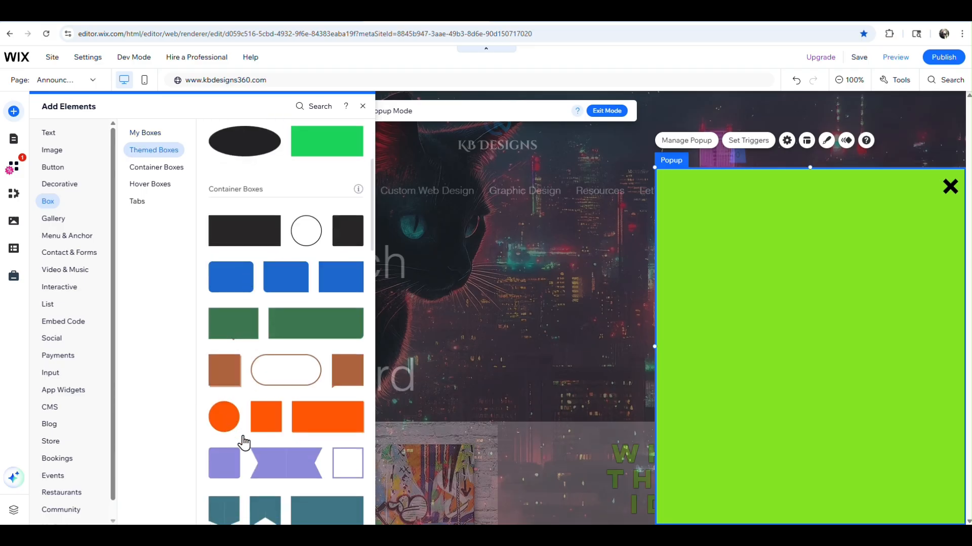
{"action": "scroll", "coordinate": [336, 384], "scroll_direction": "up", "scroll_amount": 5}
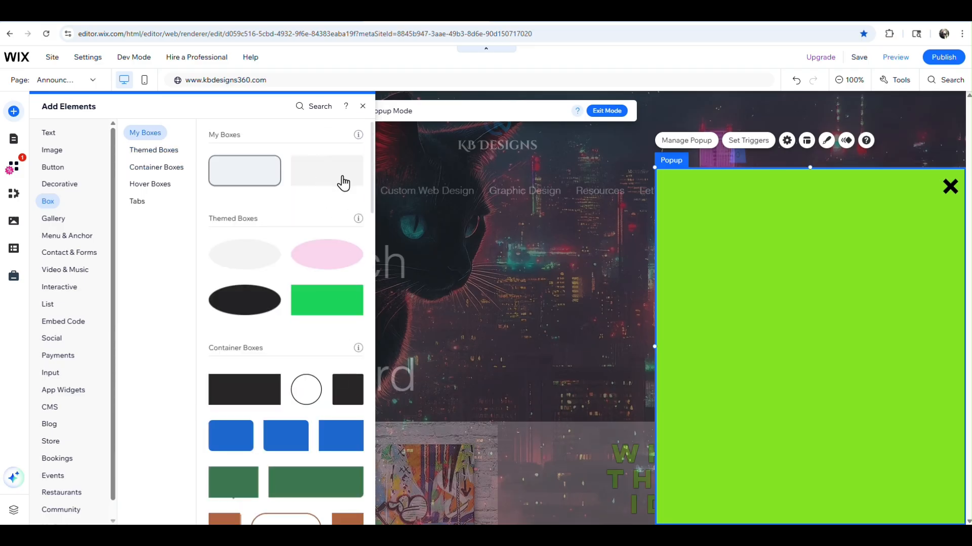
{"action": "left_click_drag", "start_coordinate": [340, 184], "coordinate": [809, 311]}
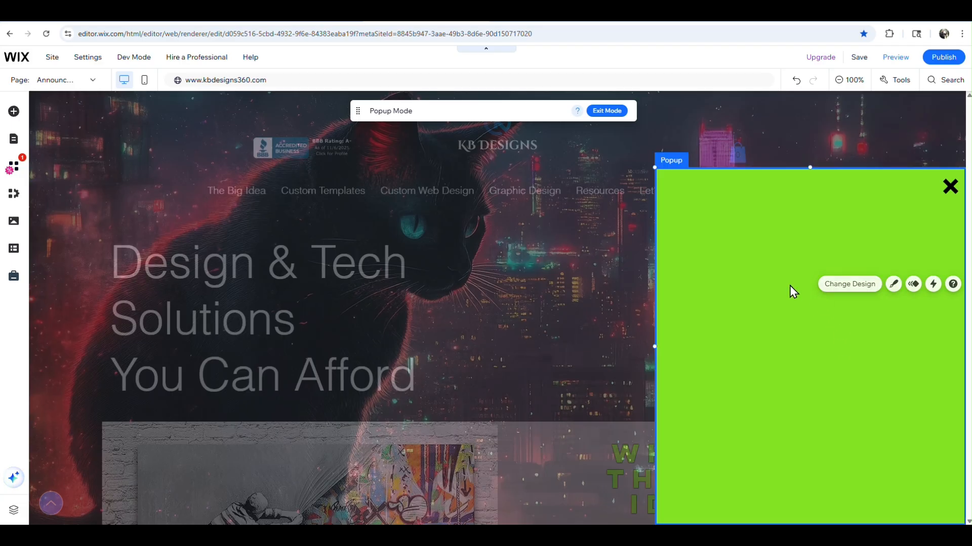
{"action": "left_click", "coordinate": [805, 308]}
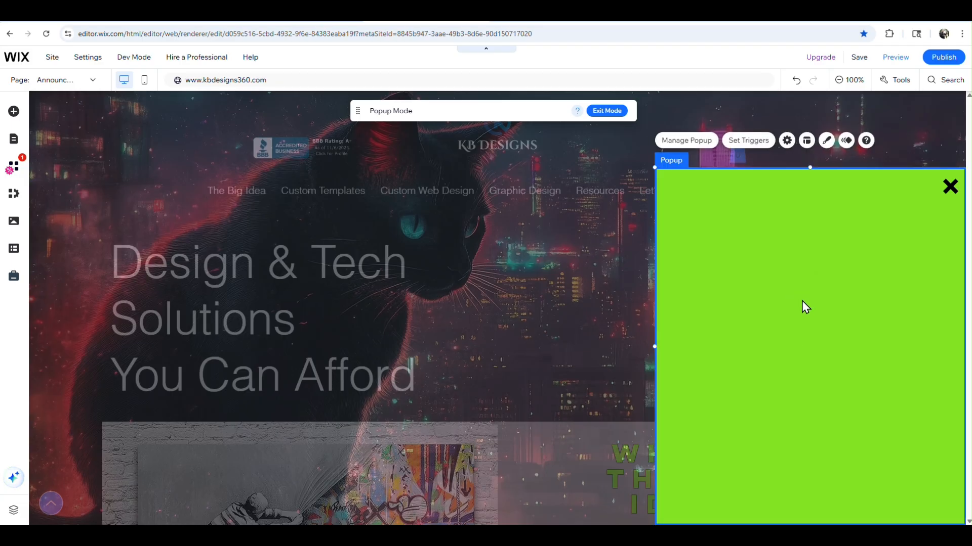
Add the plain light grey box from My Boxes to the popup and stretch it across the popup's full width.
{"action": "left_click", "coordinate": [14, 111]}
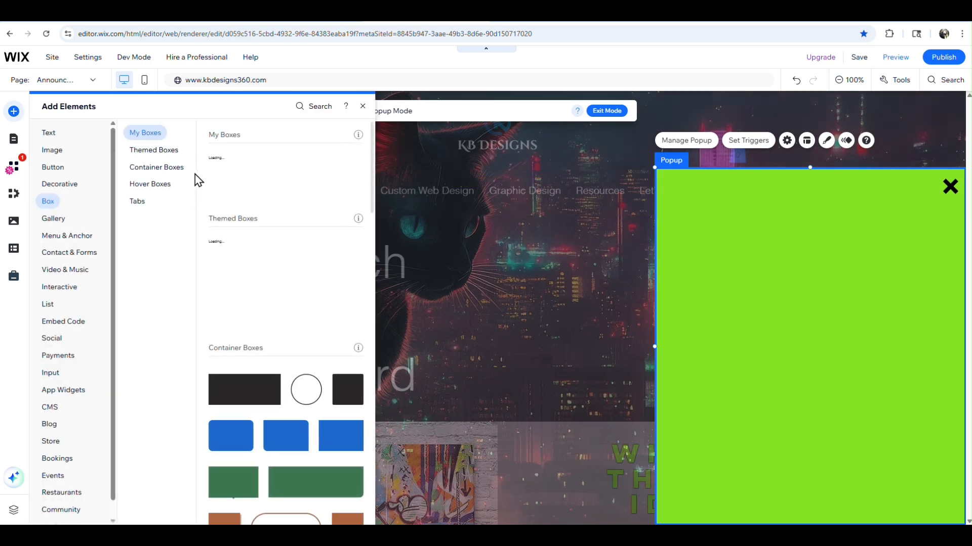
{"action": "left_click", "coordinate": [322, 177]}
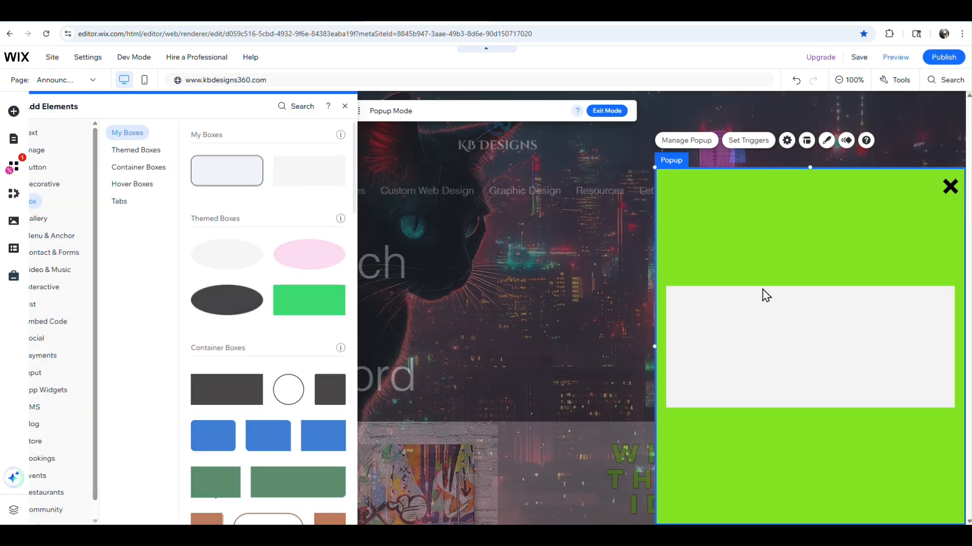
{"action": "left_click_drag", "start_coordinate": [811, 329], "coordinate": [799, 239]}
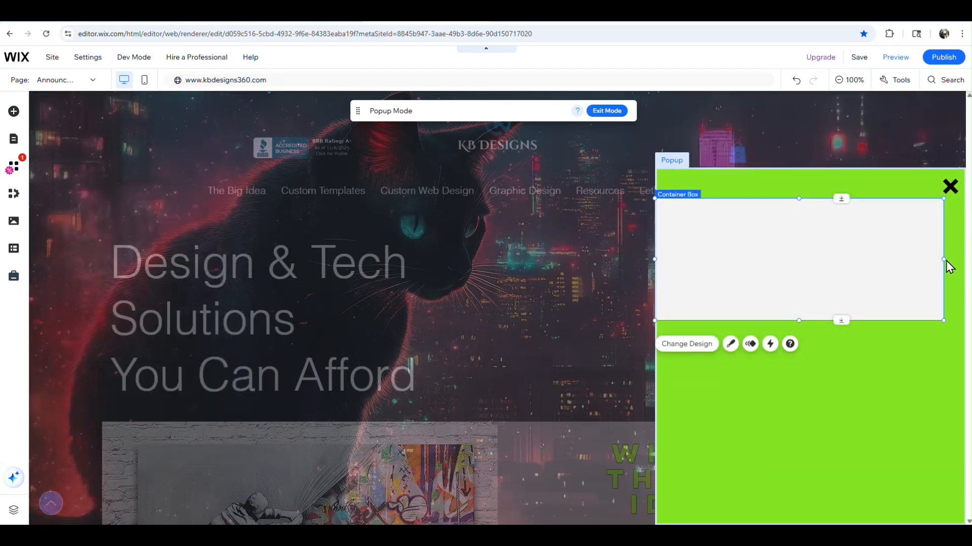
{"action": "left_click_drag", "start_coordinate": [945, 257], "coordinate": [964, 257]}
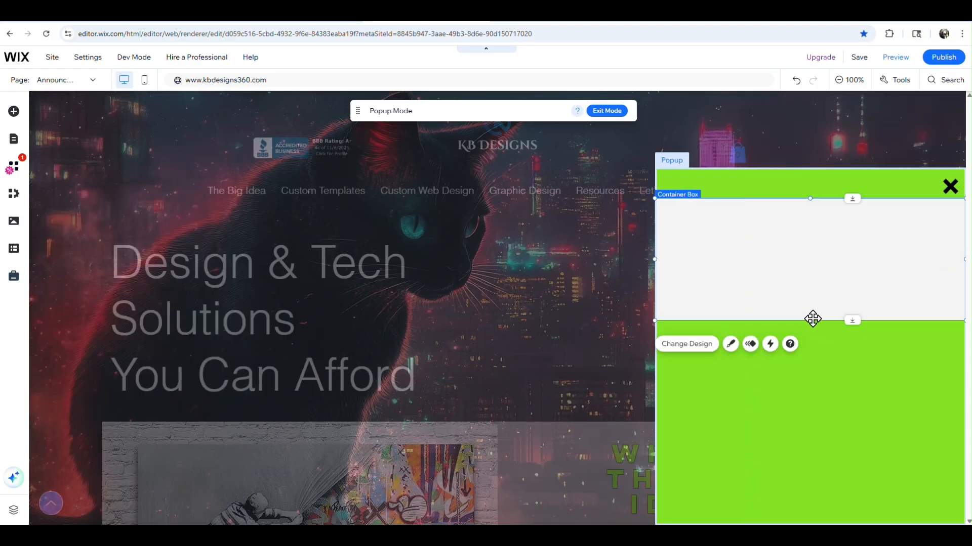
Extend the grey box downward, leaving a green band above and below, and nudge the close icon up into the popup's corner.
{"action": "left_click_drag", "start_coordinate": [814, 320], "coordinate": [801, 506]}
{"action": "left_click_drag", "start_coordinate": [801, 506], "coordinate": [809, 497]}
{"action": "left_click_drag", "start_coordinate": [813, 330], "coordinate": [813, 330]}
{"action": "left_click", "coordinate": [951, 188]}
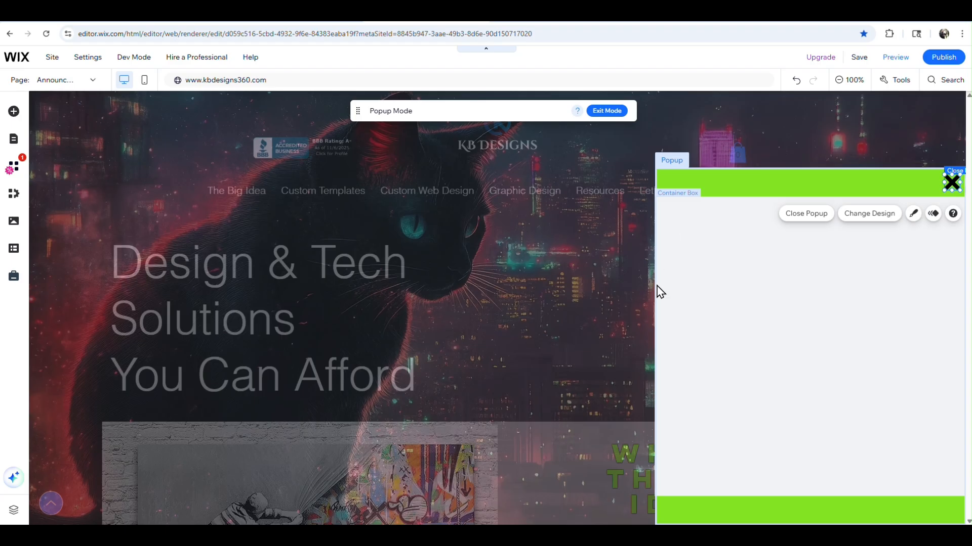
Try to place a Heading 1 themed text inside the grey container box.
{"action": "left_click", "coordinate": [14, 112]}
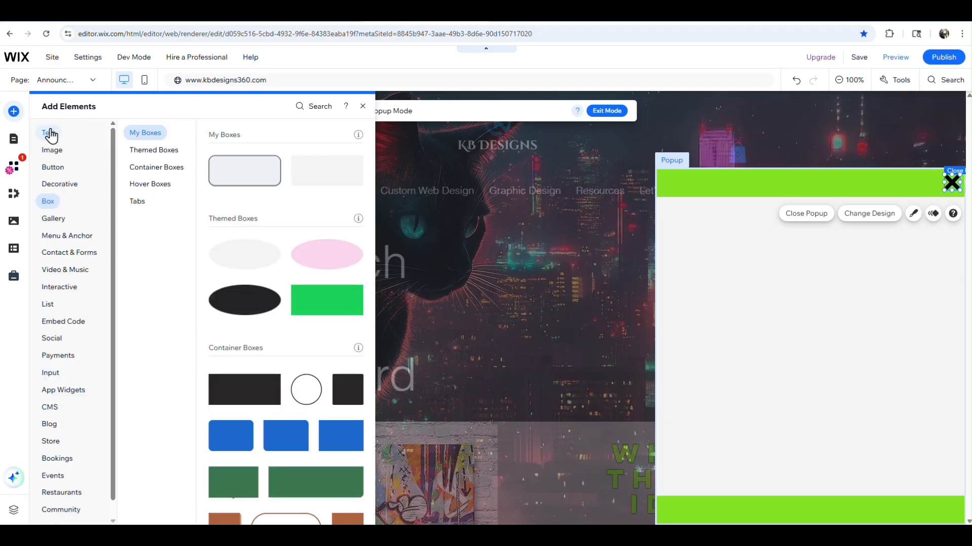
{"action": "left_click", "coordinate": [48, 133]}
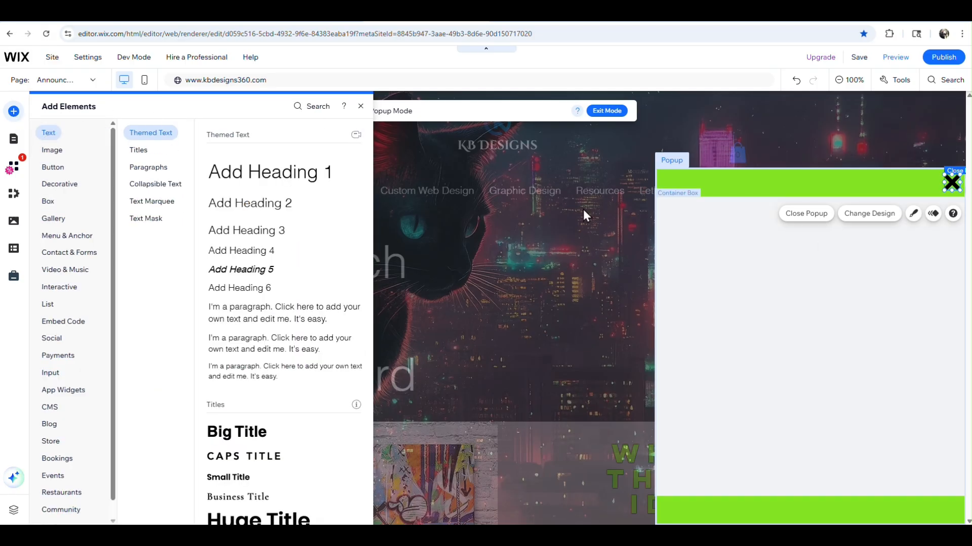
{"action": "left_click_drag", "start_coordinate": [261, 180], "coordinate": [792, 240]}
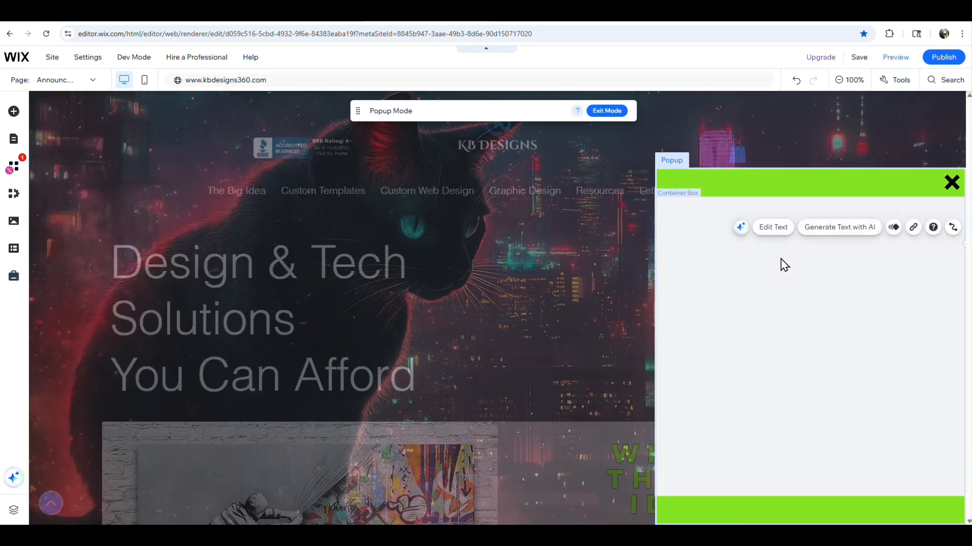
Add another Heading 1 themed text along the upper edge of the grey container box.
{"action": "left_click", "coordinate": [13, 111]}
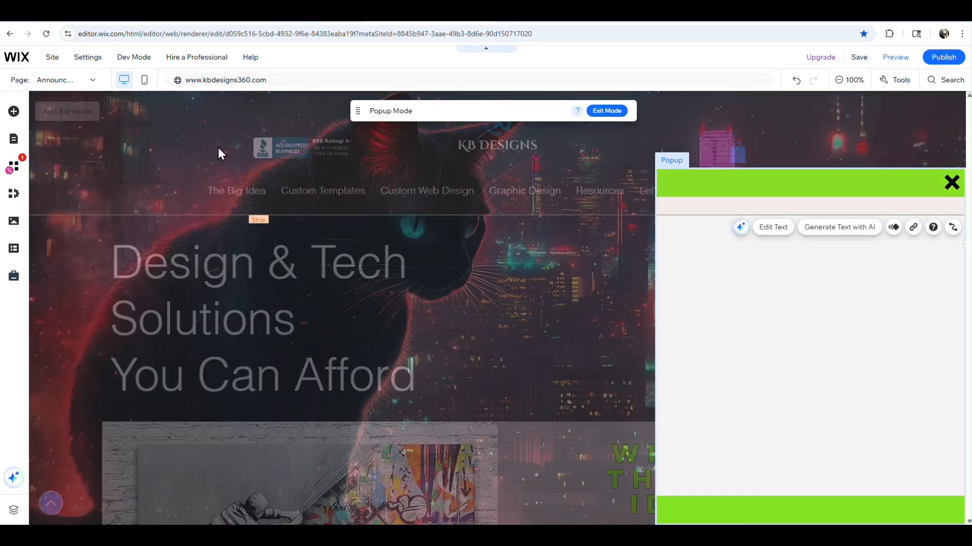
{"action": "left_click_drag", "start_coordinate": [264, 177], "coordinate": [779, 225]}
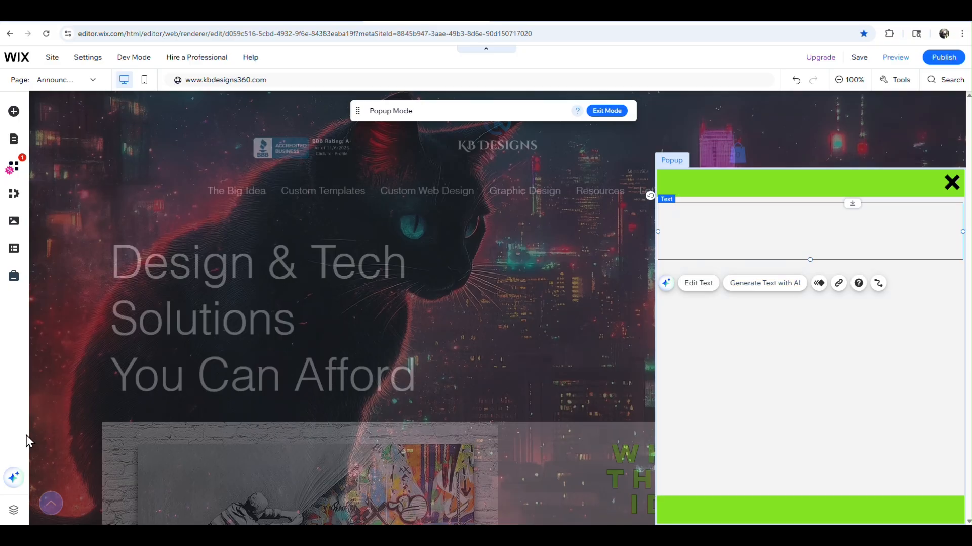
Find the misplaced duplicate Heading 1 in the popup's layers and delete it.
{"action": "left_click", "coordinate": [13, 512]}
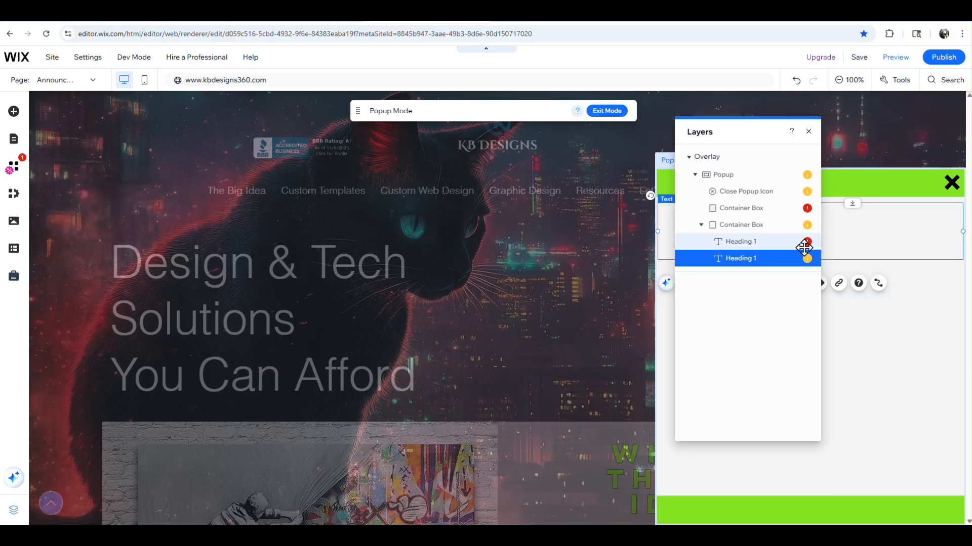
{"action": "left_click", "coordinate": [764, 241]}
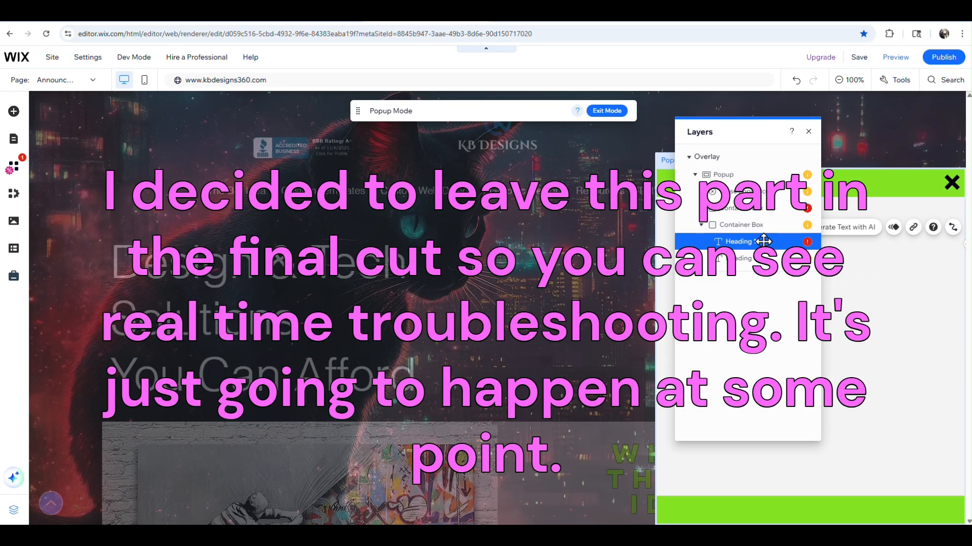
{"action": "left_click", "coordinate": [774, 258]}
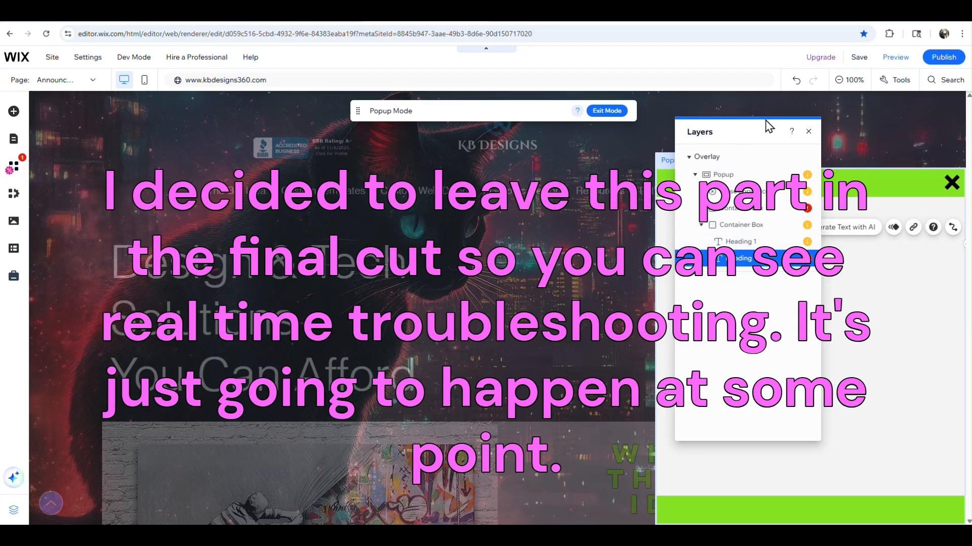
{"action": "left_click_drag", "start_coordinate": [769, 126], "coordinate": [377, 162]}
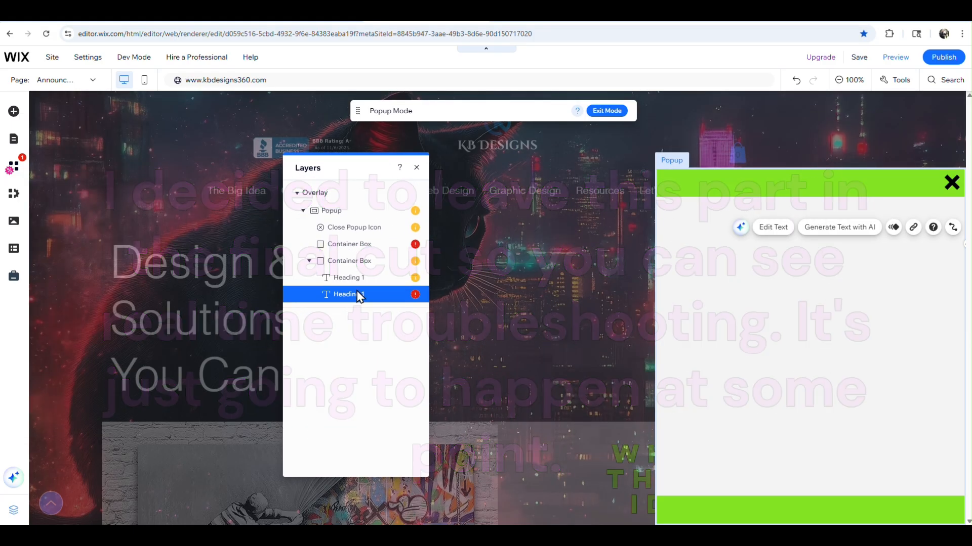
{"action": "key", "text": "Escape"}
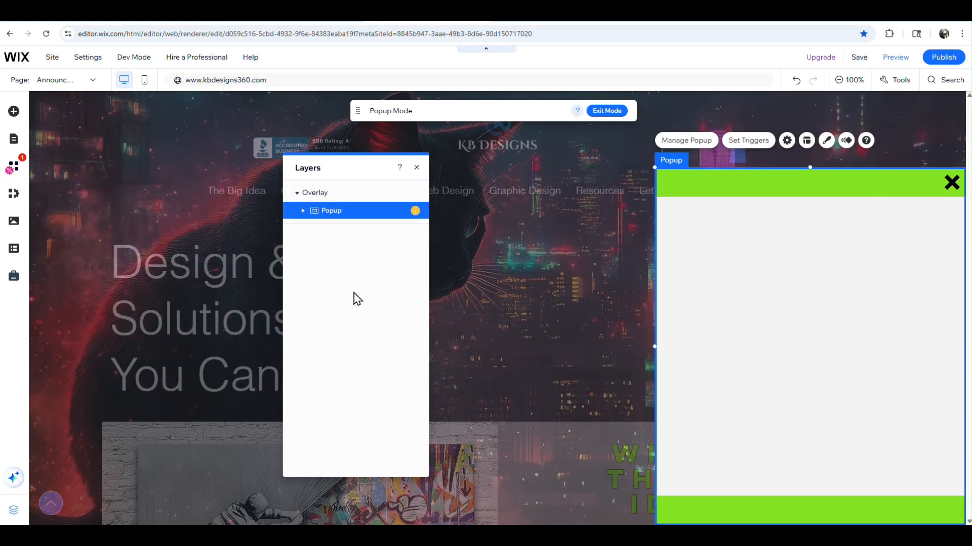
Delete the empty container box marked with the red alert in the popup's layers and expand the popup's layer list.
{"action": "left_click", "coordinate": [783, 226]}
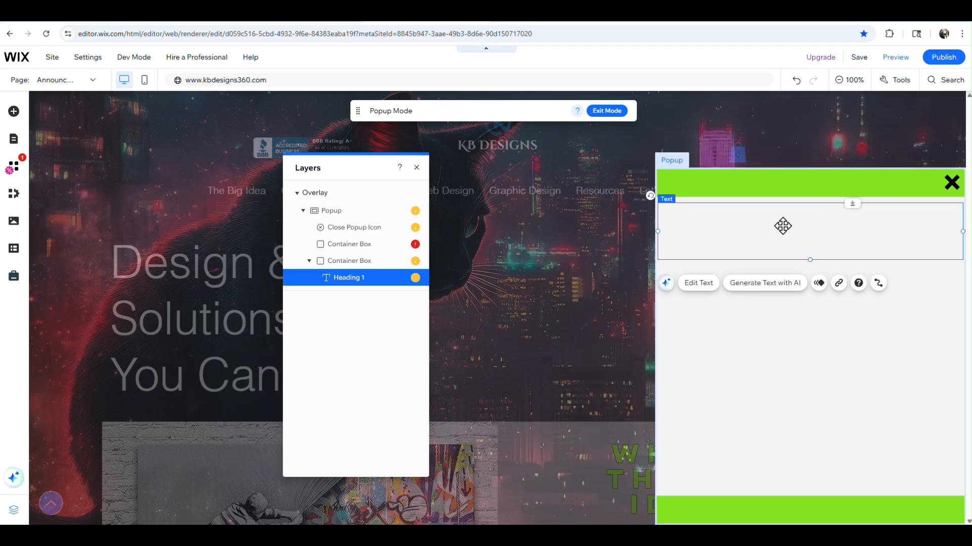
{"action": "left_click", "coordinate": [331, 250]}
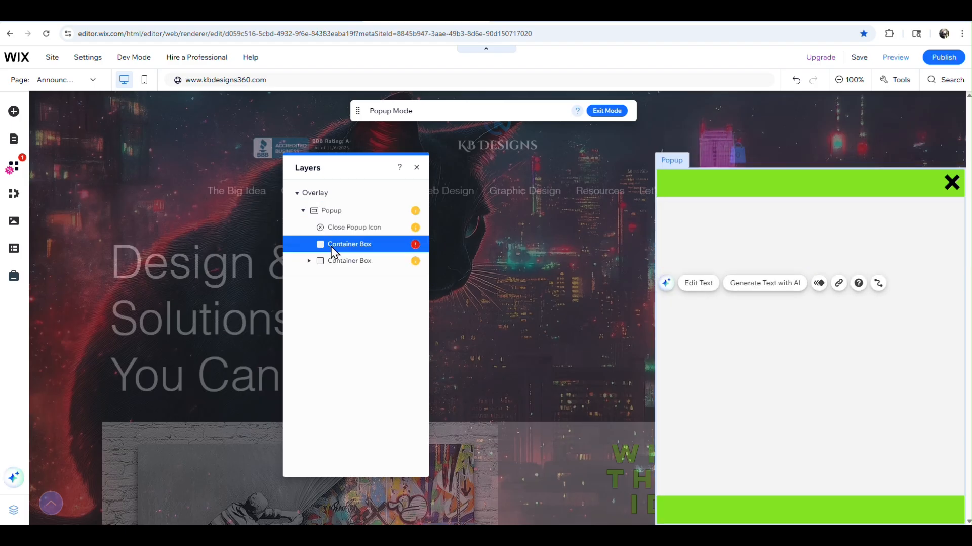
{"action": "key", "text": "Escape"}
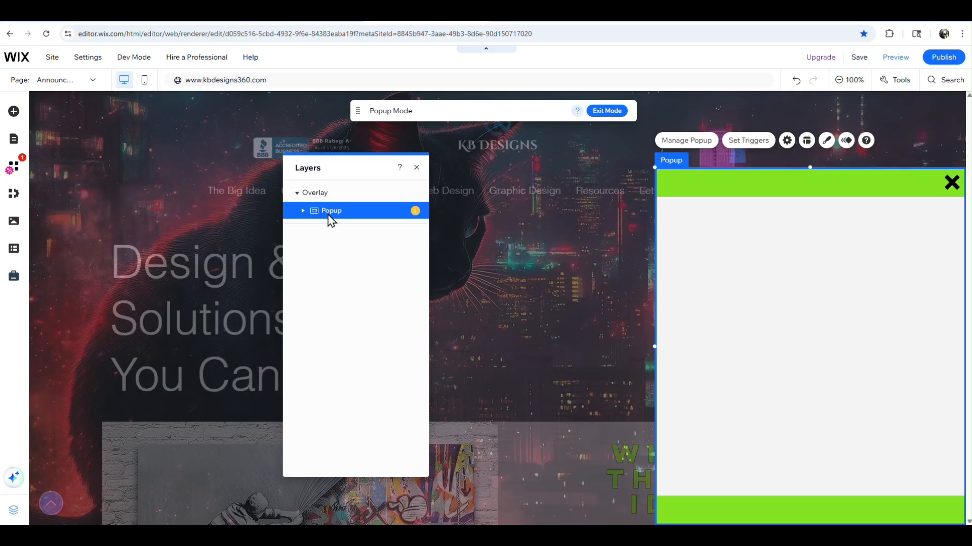
{"action": "left_click", "coordinate": [304, 211]}
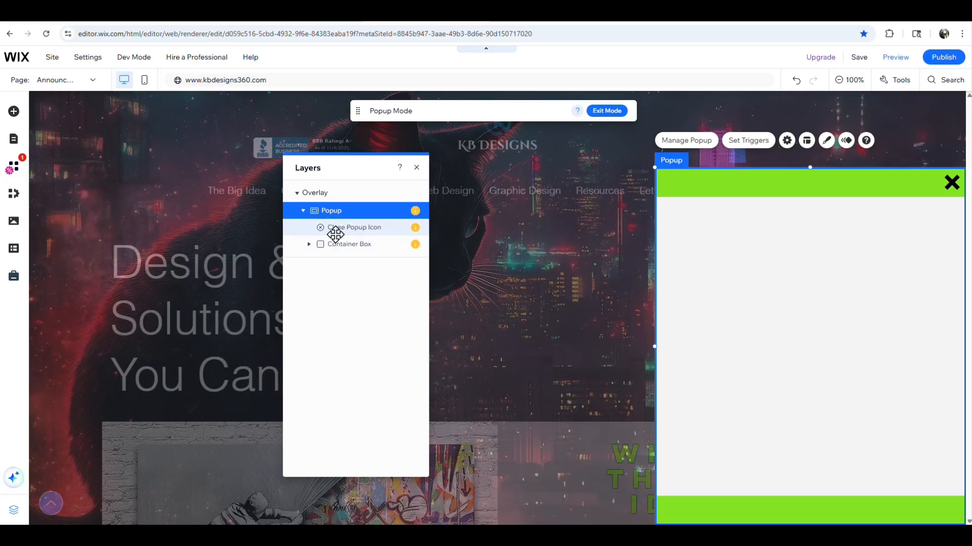
Recolour the Heading 1 text in the container box to the dark theme colour #222324.
{"action": "left_click", "coordinate": [777, 235]}
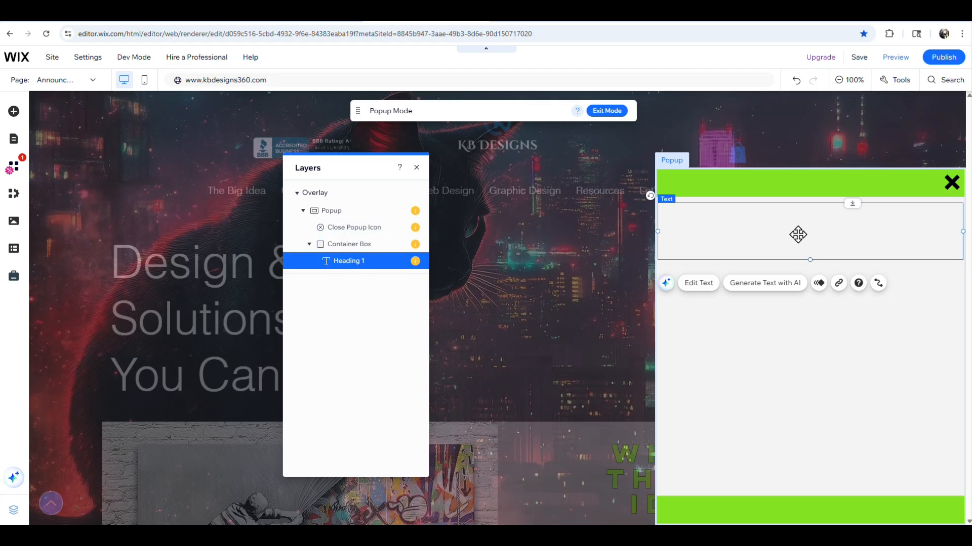
{"action": "left_click", "coordinate": [701, 284]}
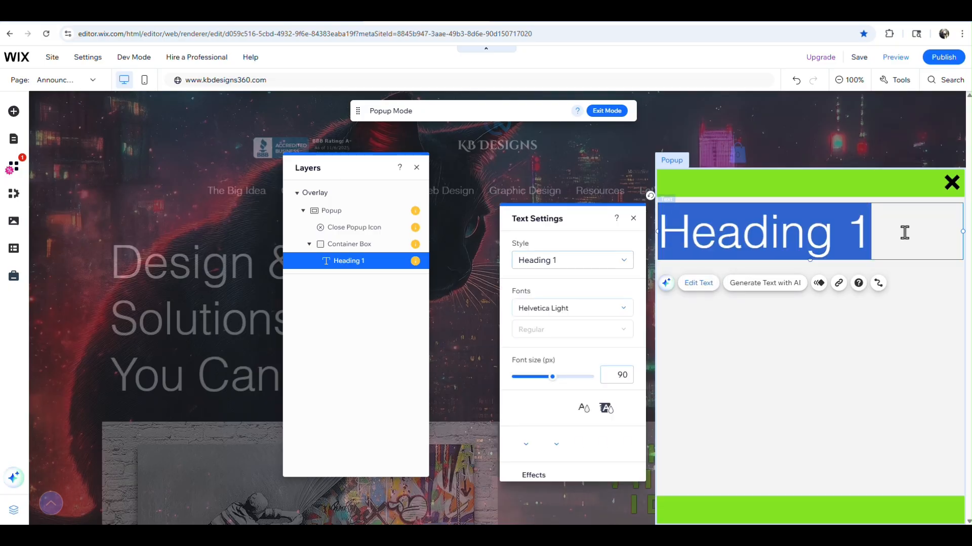
{"action": "left_click", "coordinate": [583, 407]}
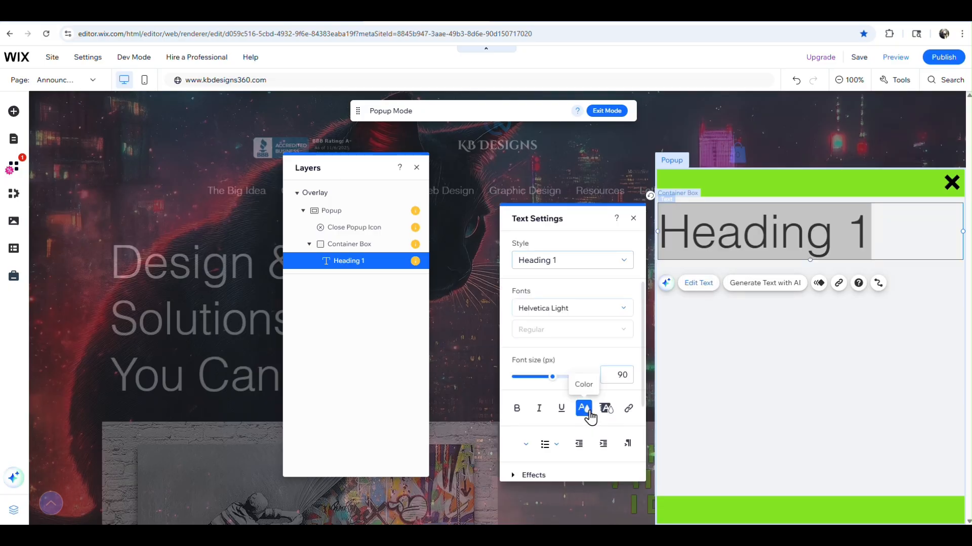
{"action": "left_click", "coordinate": [590, 409]}
{"action": "left_click", "coordinate": [512, 302]}
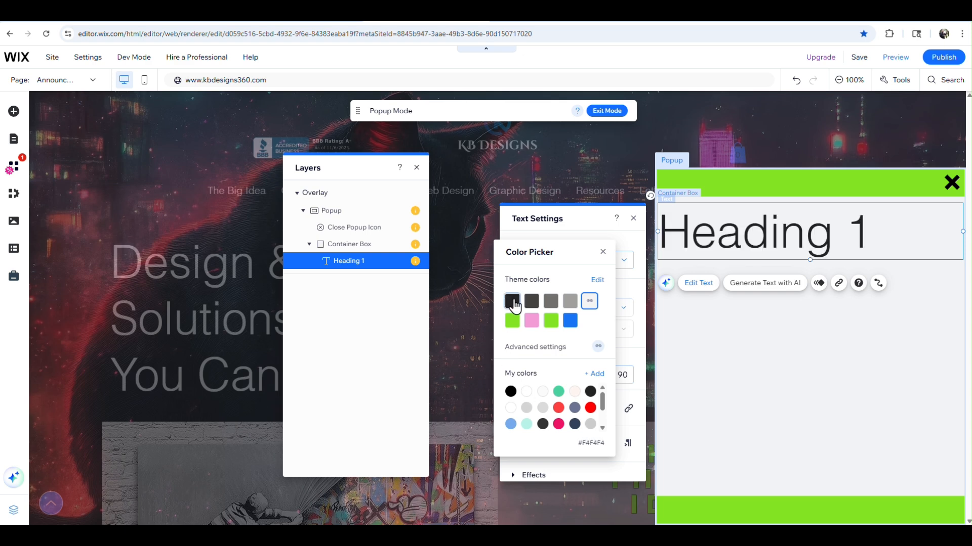
{"action": "left_click", "coordinate": [590, 302]}
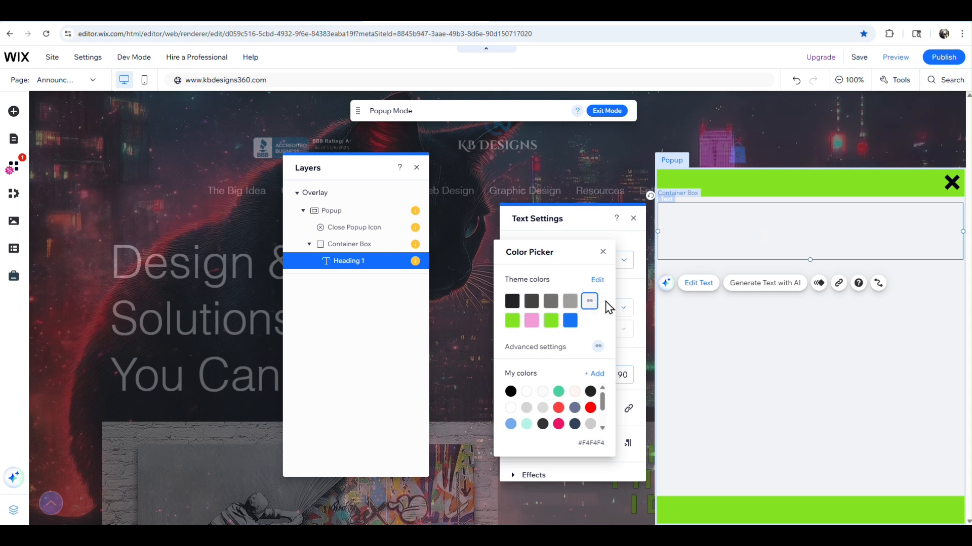
{"action": "left_click", "coordinate": [512, 302]}
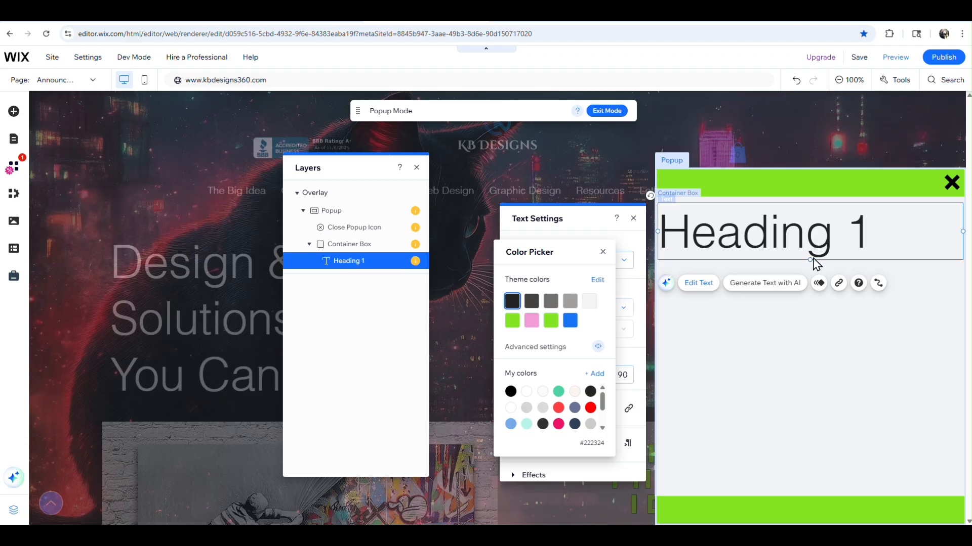
{"action": "left_click", "coordinate": [602, 252]}
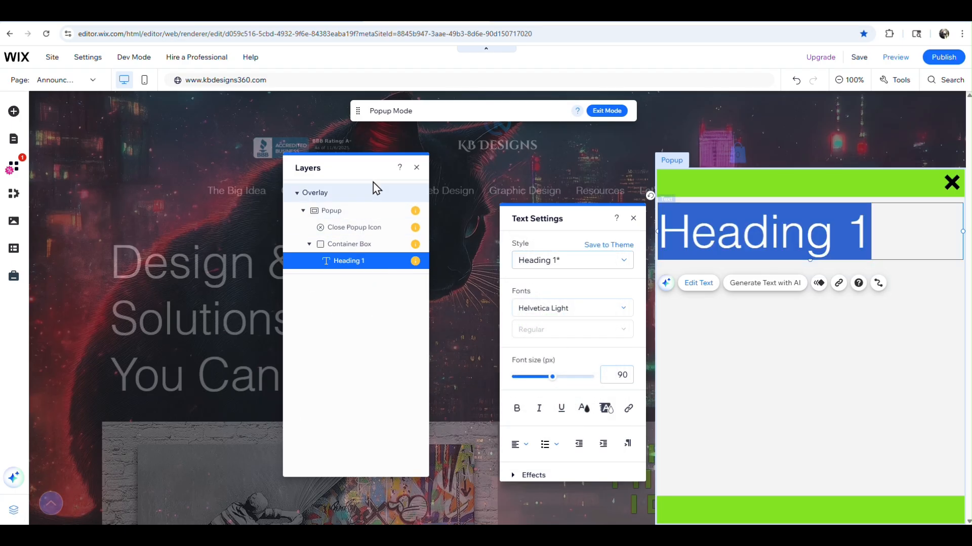
Centre-align the heading and replace its text with "Contact Us", with the Layers list closed.
{"action": "left_click", "coordinate": [416, 168]}
{"action": "left_click", "coordinate": [520, 444]}
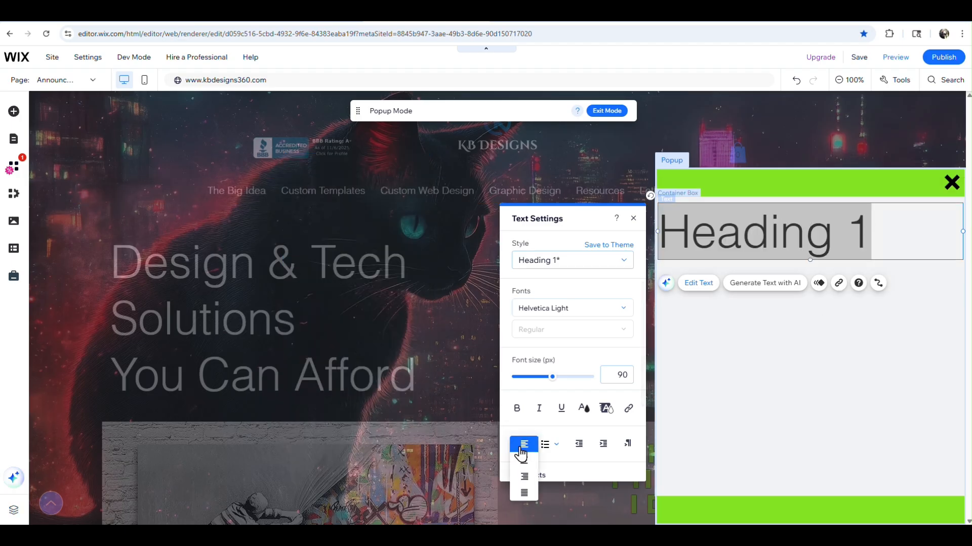
{"action": "left_click", "coordinate": [524, 461]}
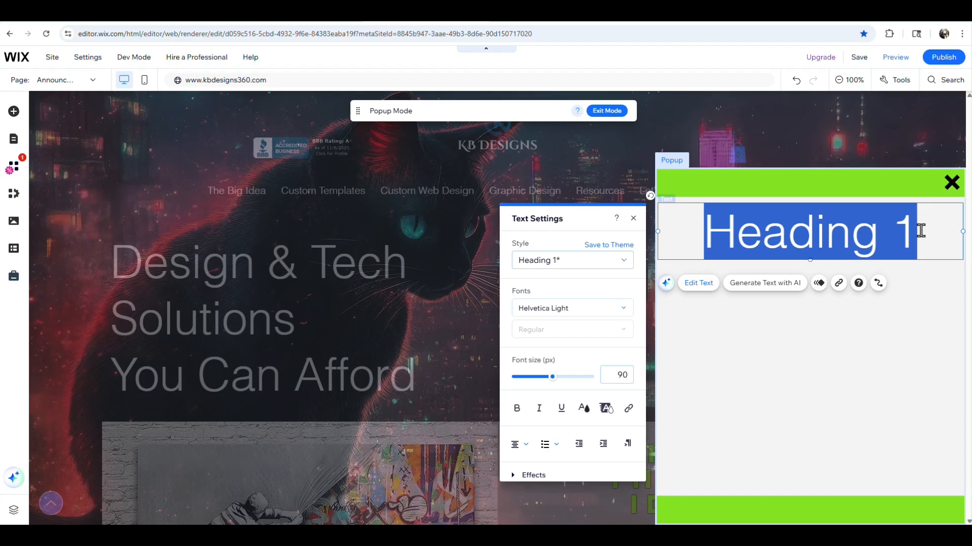
{"action": "type", "text": "Conta"}
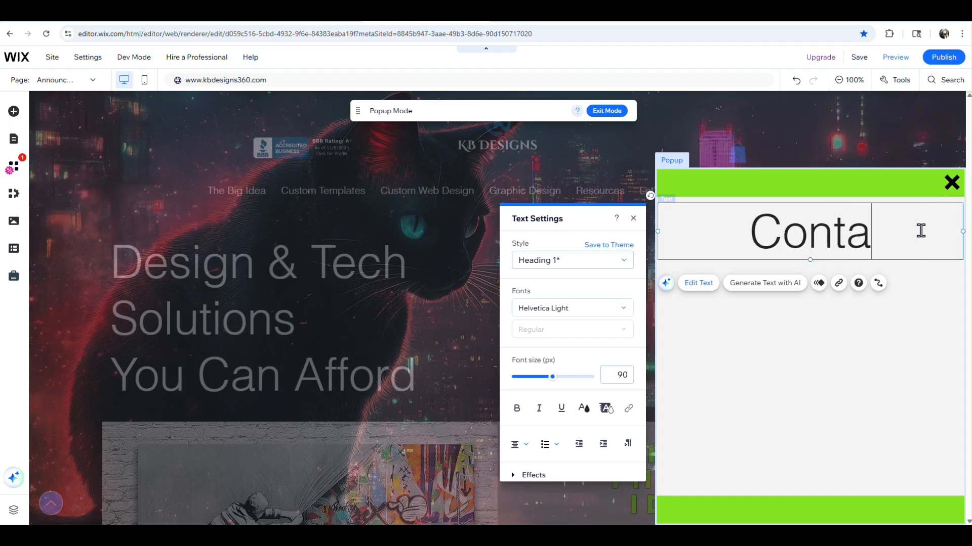
{"action": "type", "text": "ct Us"}
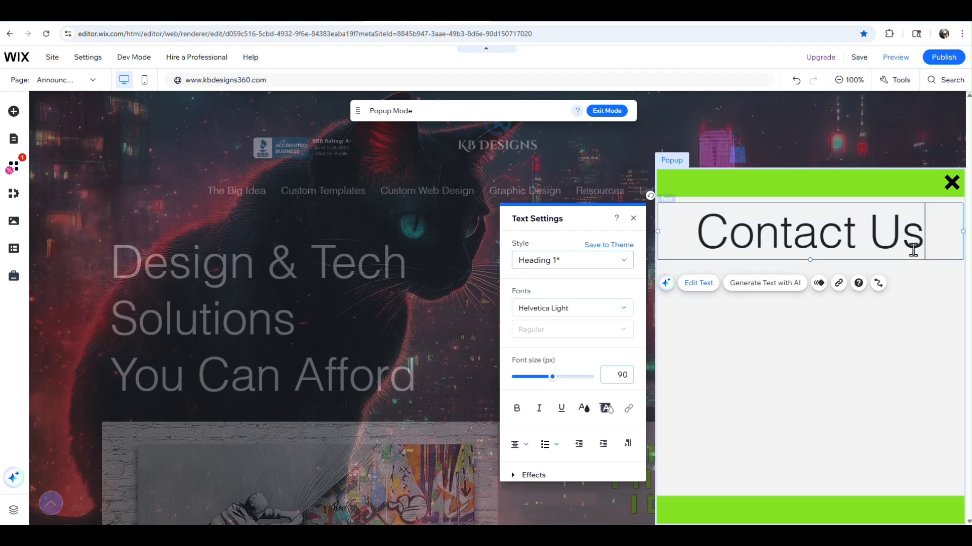
Set the "Contact Us" heading's font size to 80 px.
{"action": "left_click_drag", "start_coordinate": [913, 249], "coordinate": [690, 229]}
{"action": "left_click", "coordinate": [622, 375]}
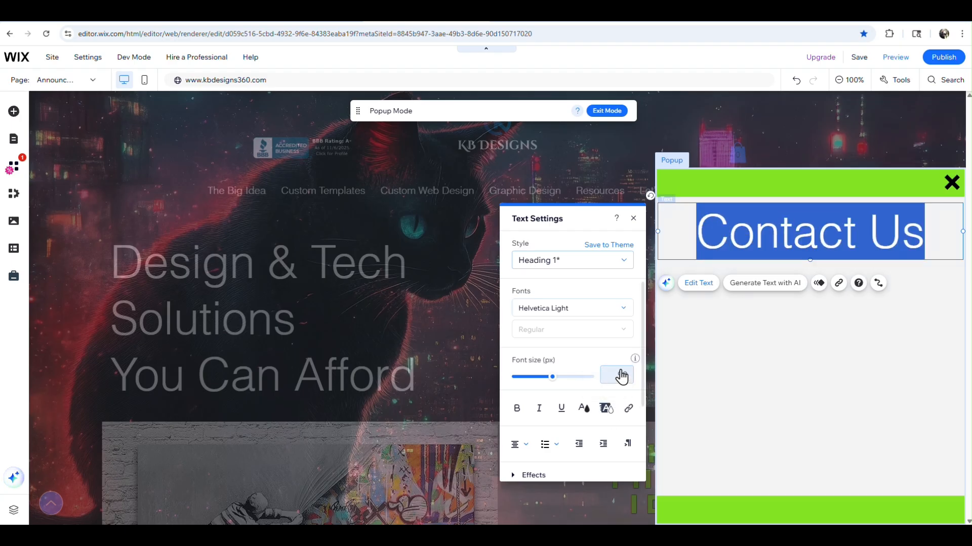
{"action": "left_click", "coordinate": [622, 376]}
{"action": "type", "text": "80"}
{"action": "key", "text": "Return"}
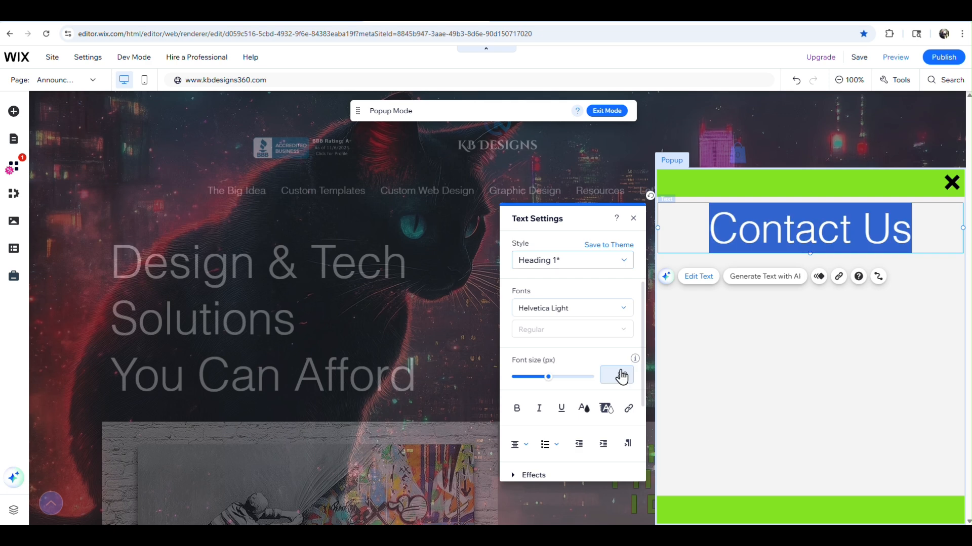
Add a Paragraph 1 themed text to the container box below the "Contact Us" heading.
{"action": "left_click", "coordinate": [831, 303]}
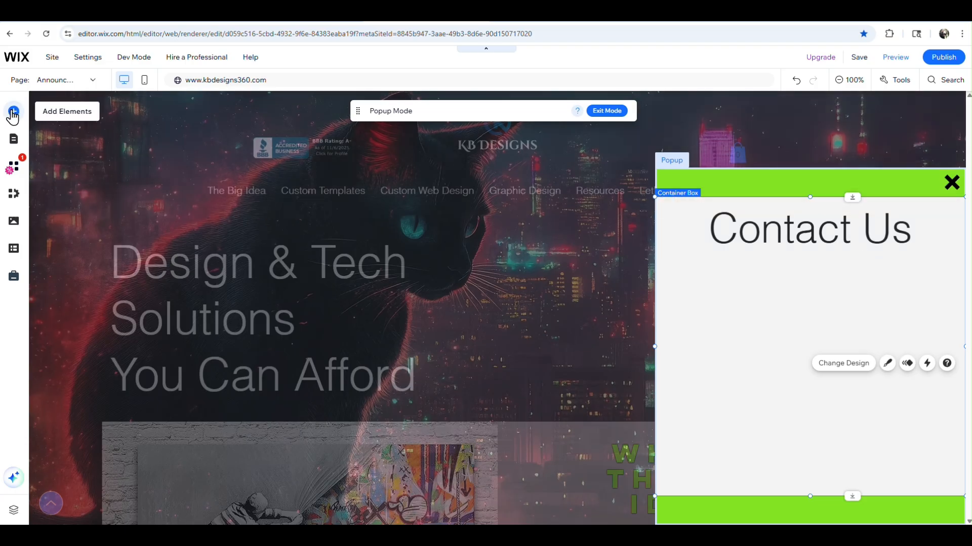
{"action": "left_click", "coordinate": [13, 113]}
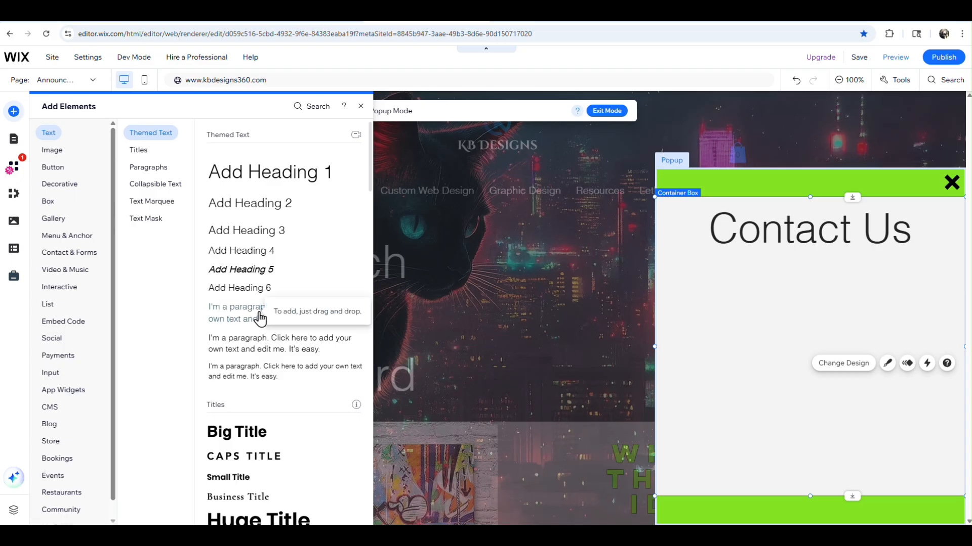
{"action": "left_click_drag", "start_coordinate": [260, 319], "coordinate": [806, 324]}
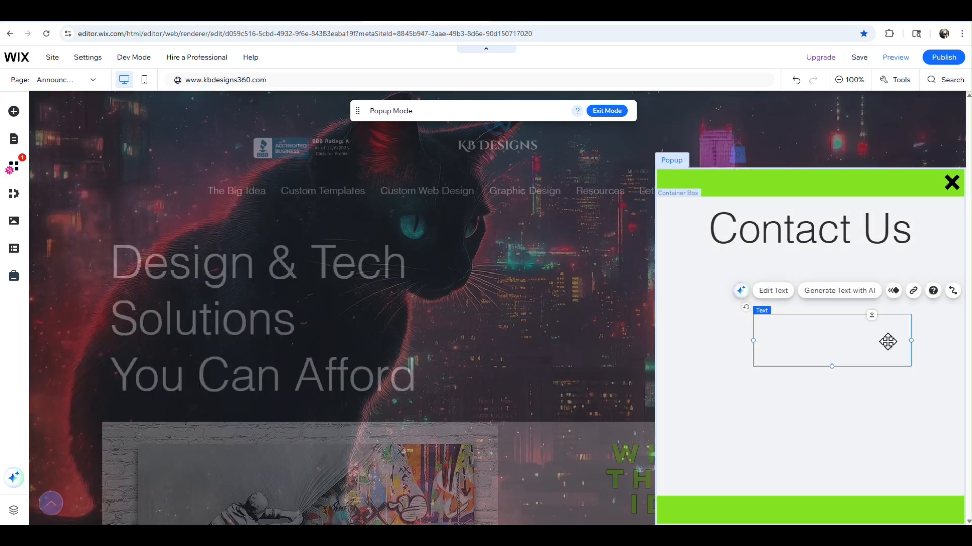
Recolour the new paragraph's text to the dark theme colour #222324.
{"action": "left_click", "coordinate": [773, 291]}
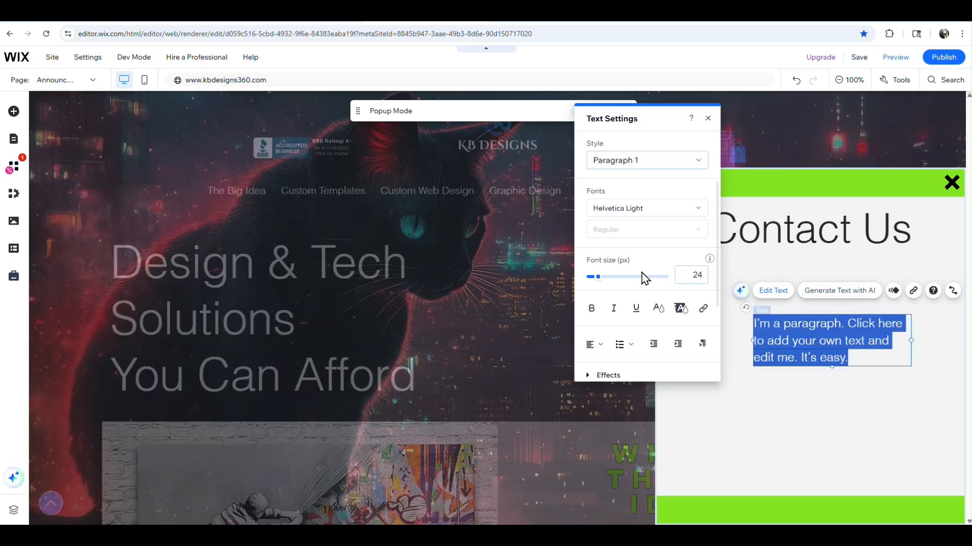
{"action": "left_click", "coordinate": [657, 309]}
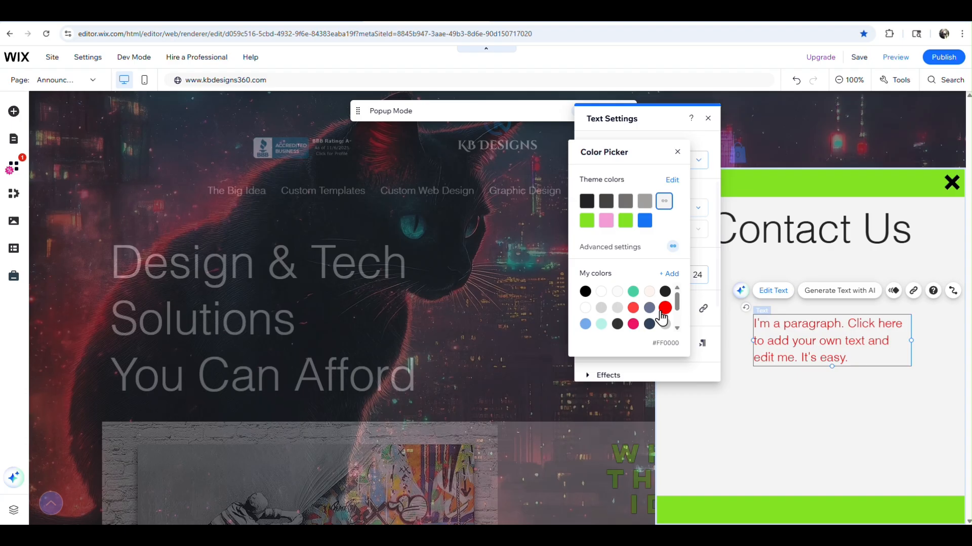
{"action": "left_click", "coordinate": [586, 201]}
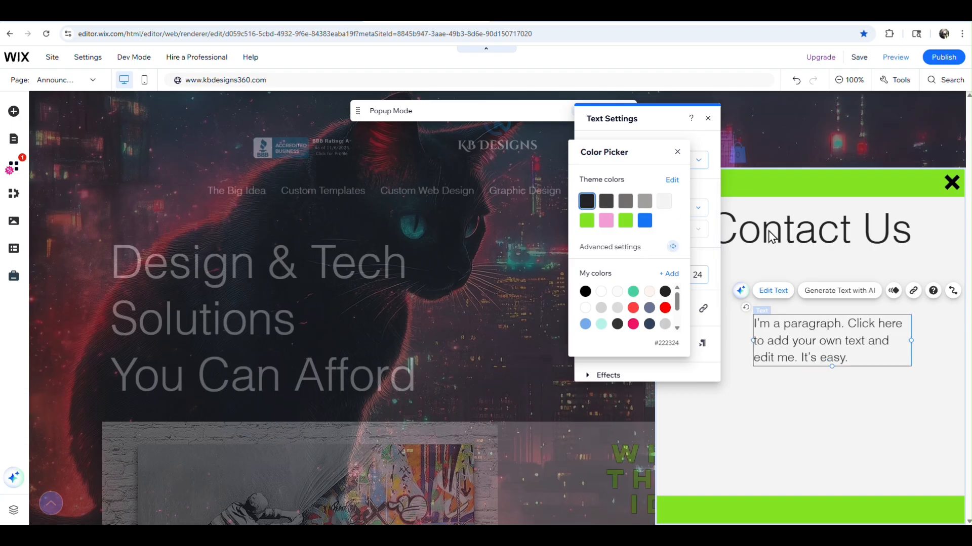
{"action": "left_click", "coordinate": [677, 153]}
Extend the paragraph's text box downward to leave room for several more lines.
{"action": "left_click", "coordinate": [831, 368]}
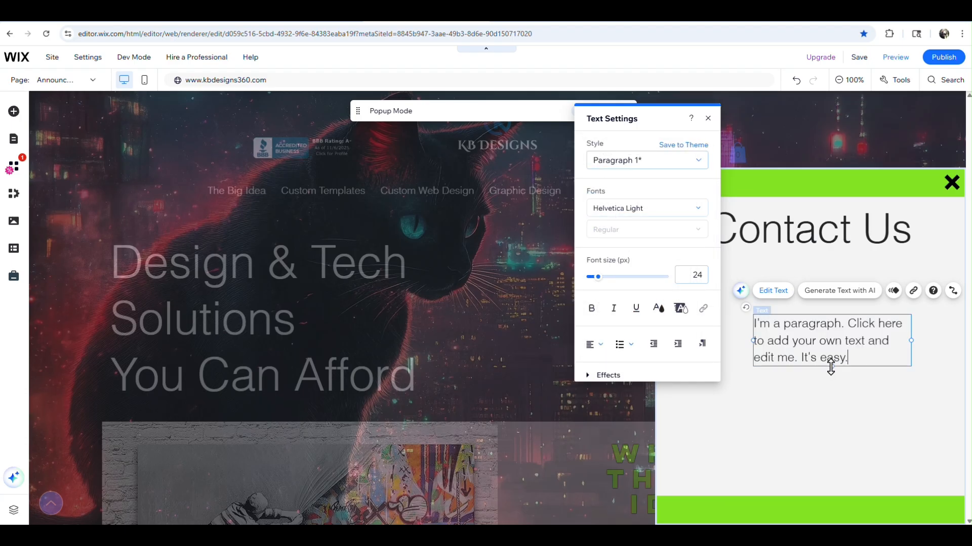
{"action": "left_click_drag", "start_coordinate": [833, 363], "coordinate": [847, 426]}
{"action": "left_click_drag", "start_coordinate": [848, 342], "coordinate": [856, 346]}
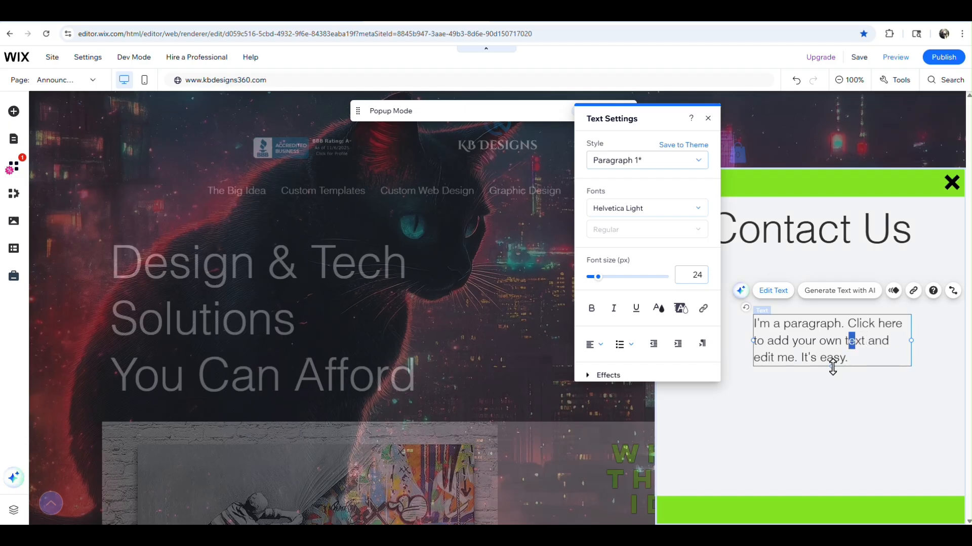
{"action": "left_click_drag", "start_coordinate": [841, 367], "coordinate": [843, 434]}
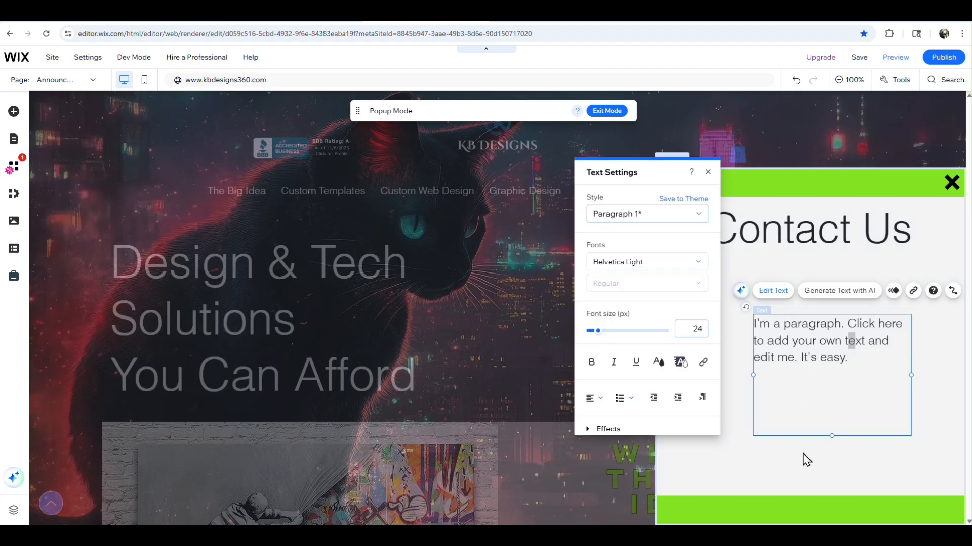
Replace the placeholder paragraph with "Address:", "Phone:" and "Email:" labels, each followed by the business's matching contact details and separated by blank lines.
{"action": "double_click", "coordinate": [838, 354]}
{"action": "left_click", "coordinate": [838, 354]}
{"action": "triple_click", "coordinate": [838, 355]}
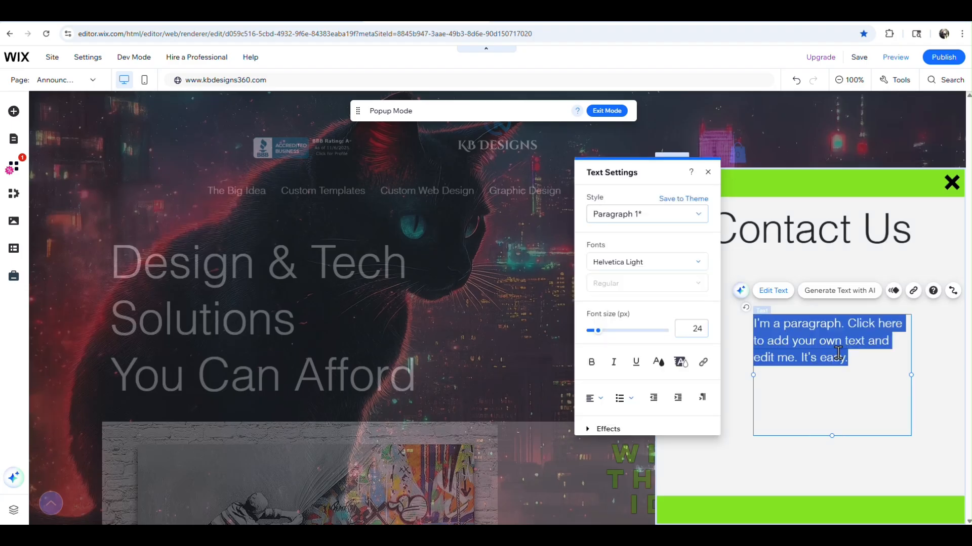
{"action": "type", "text": "Address:"}
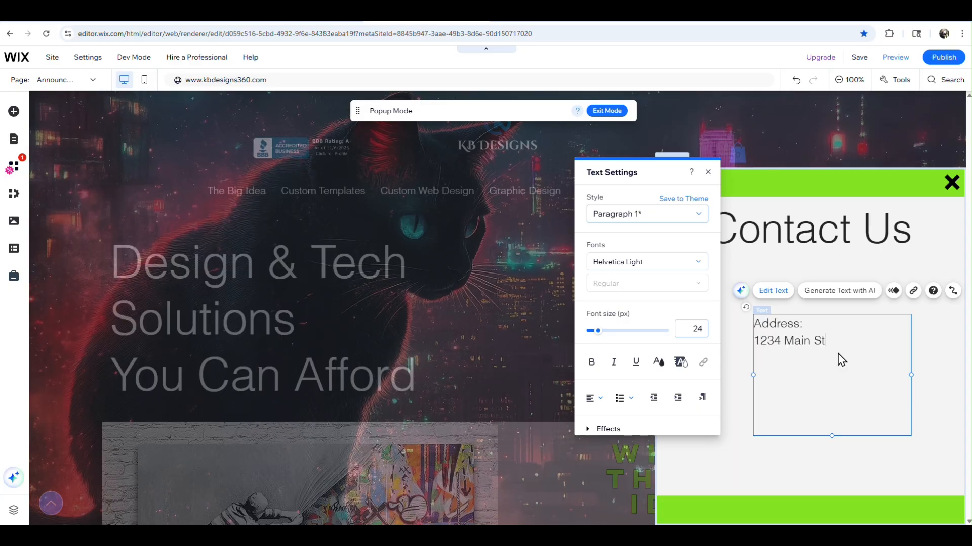
{"action": "key", "text": "Return"}
{"action": "type", "text": "Long Beach WA 98631"}
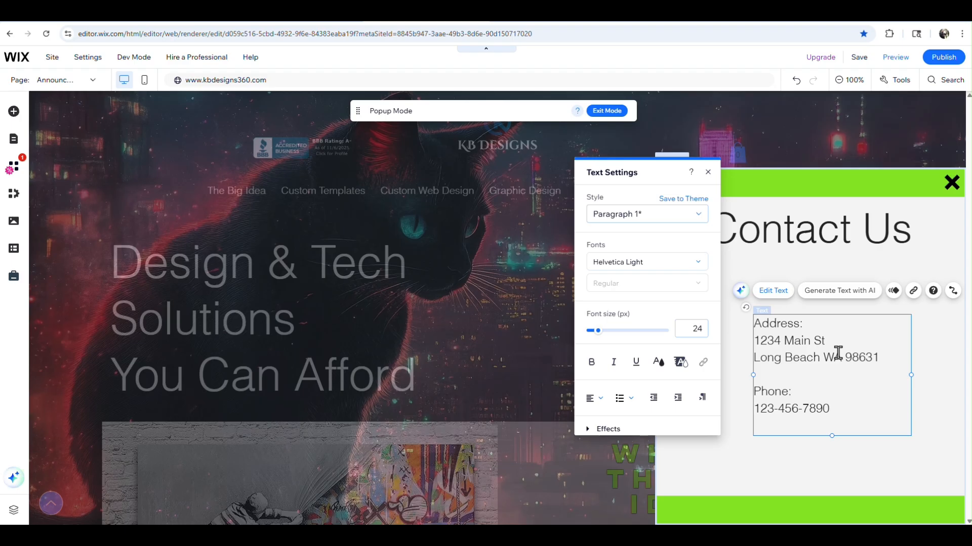
{"action": "key", "text": "Return"}
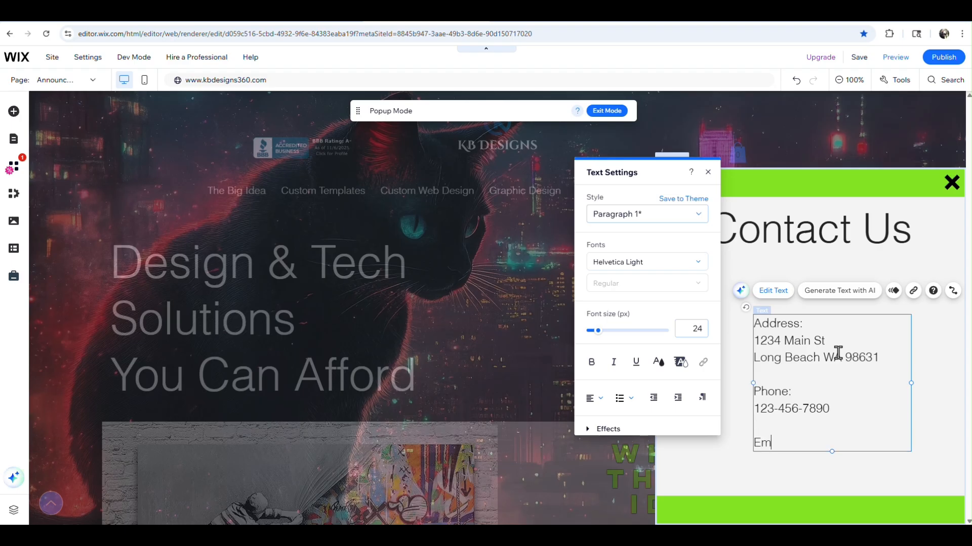
{"action": "key", "text": "Return"}
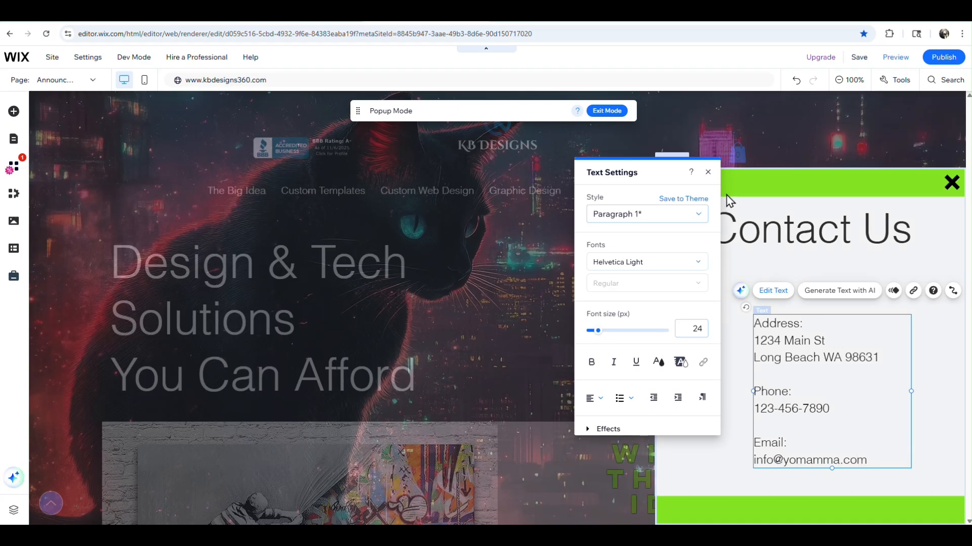
{"action": "left_click", "coordinate": [708, 172]}
Move the contact details directly below the heading near the container box's right edge, and narrow their text box to fit the lines.
{"action": "left_click_drag", "start_coordinate": [787, 351], "coordinate": [839, 297]}
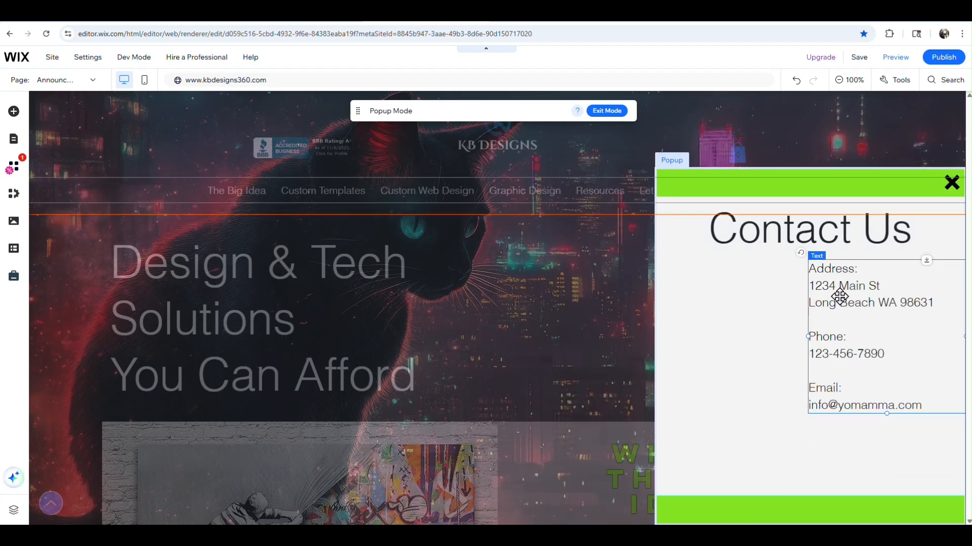
{"action": "left_click", "coordinate": [789, 308]}
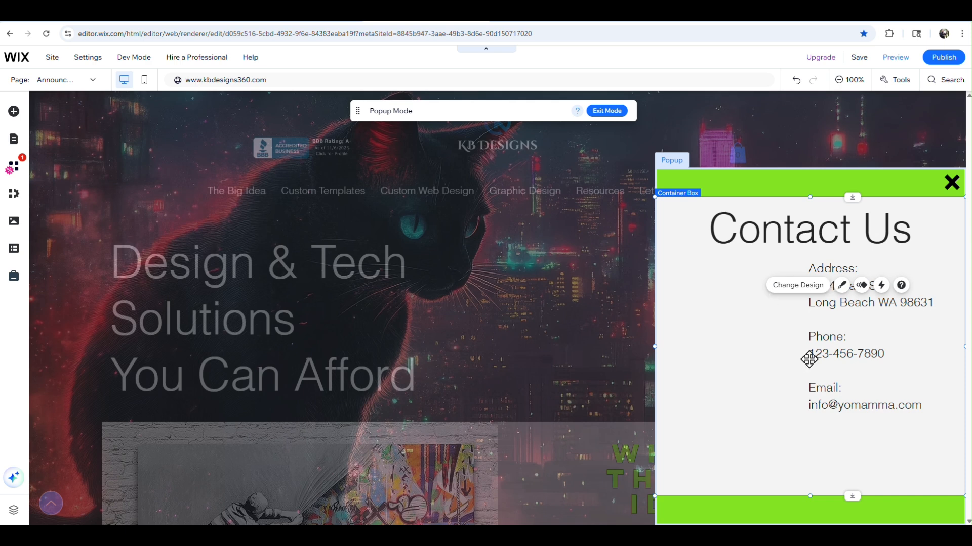
{"action": "left_click", "coordinate": [865, 348]}
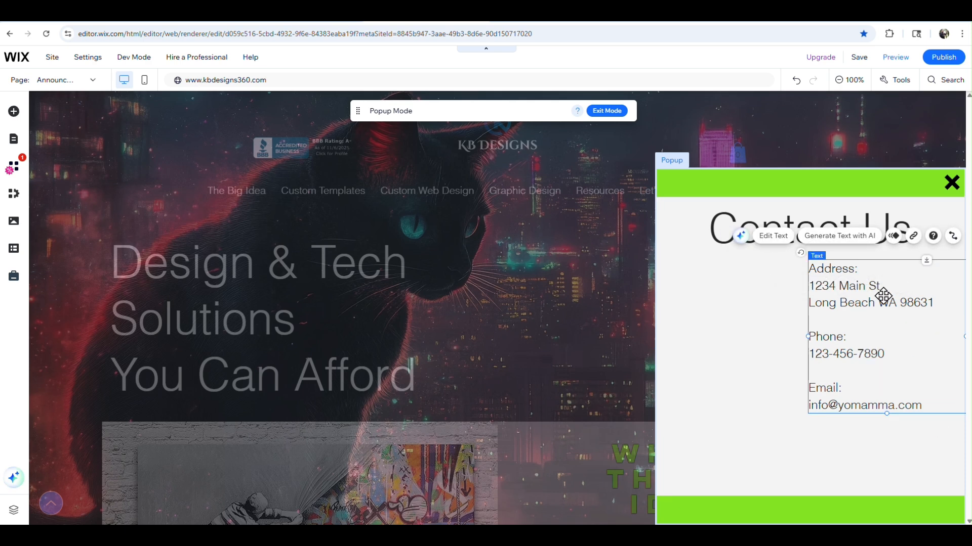
{"action": "left_click_drag", "start_coordinate": [903, 305], "coordinate": [884, 304]}
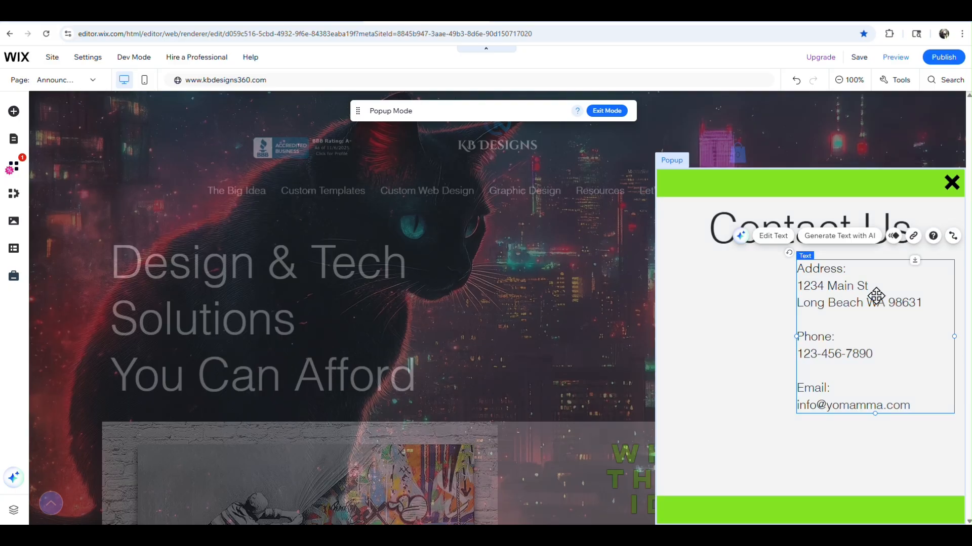
{"action": "left_click_drag", "start_coordinate": [830, 290], "coordinate": [841, 295]}
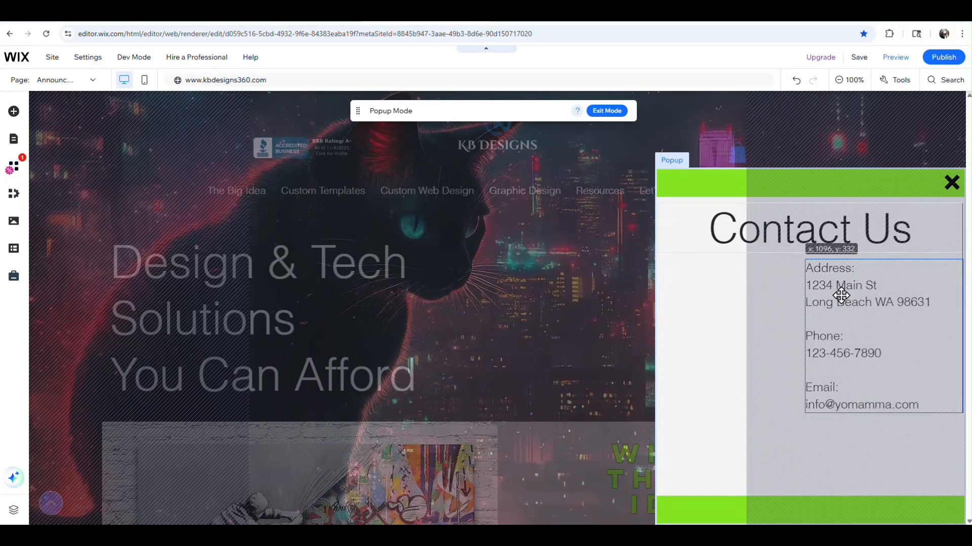
{"action": "left_click_drag", "start_coordinate": [841, 296], "coordinate": [845, 296]}
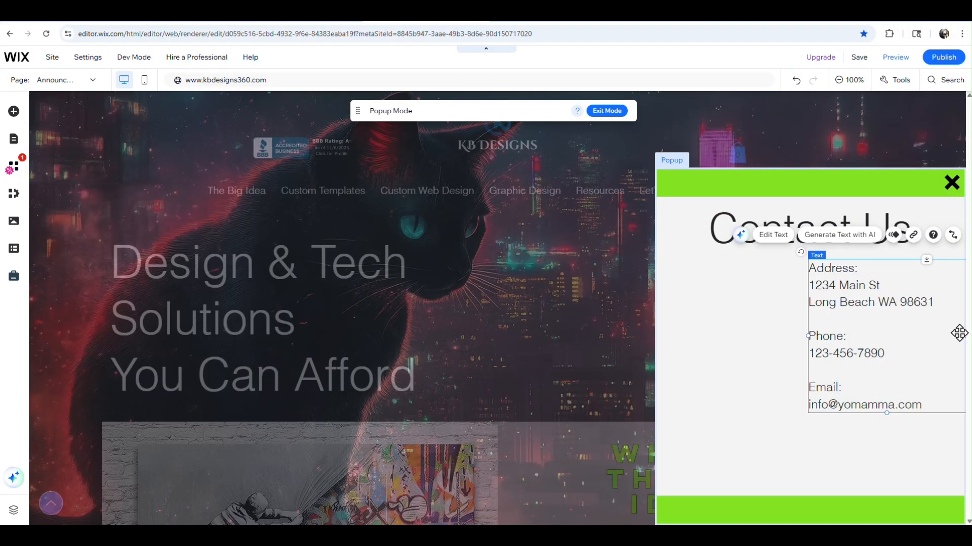
{"action": "left_click_drag", "start_coordinate": [915, 306], "coordinate": [908, 287]}
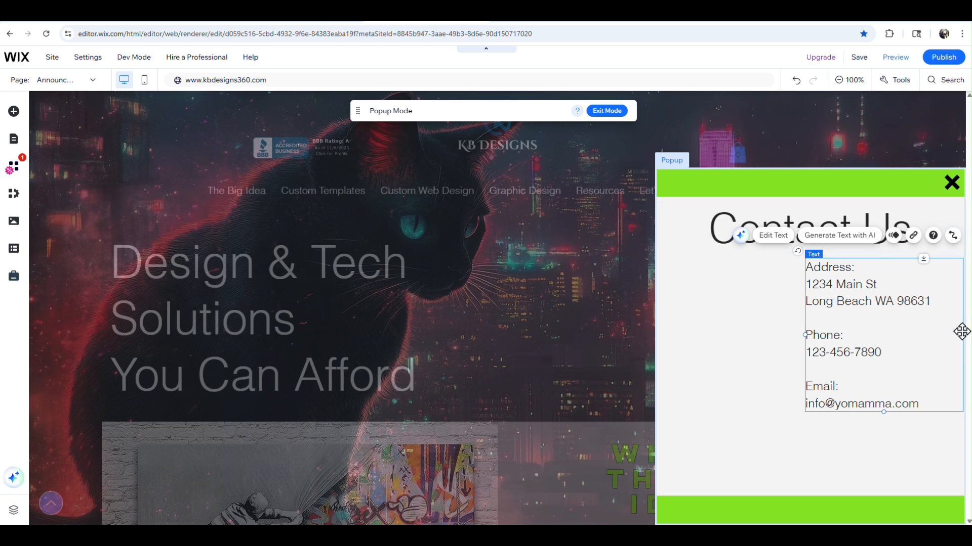
{"action": "left_click_drag", "start_coordinate": [962, 334], "coordinate": [944, 335]}
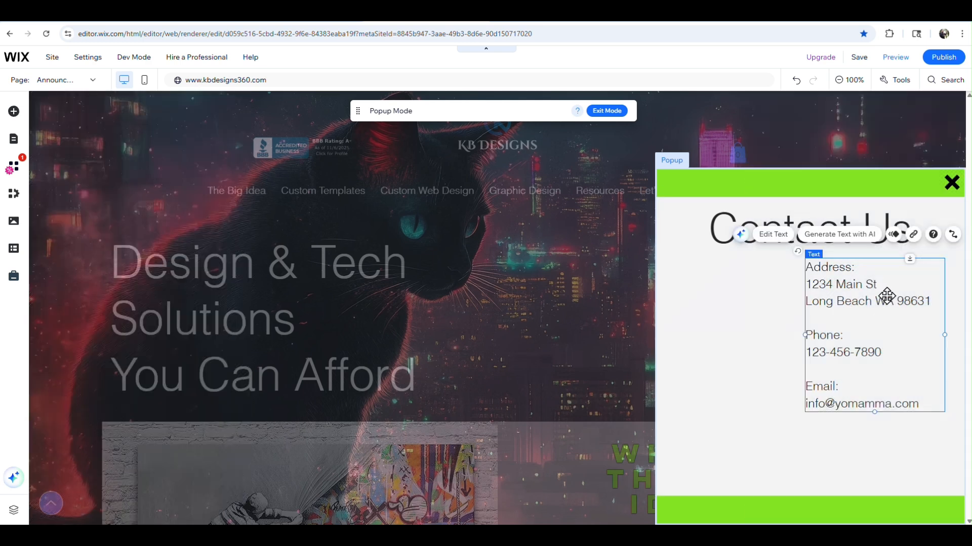
Move the contact details slightly lower and farther right, clear of the "Contact Us" heading.
{"action": "left_click_drag", "start_coordinate": [885, 295], "coordinate": [889, 316]}
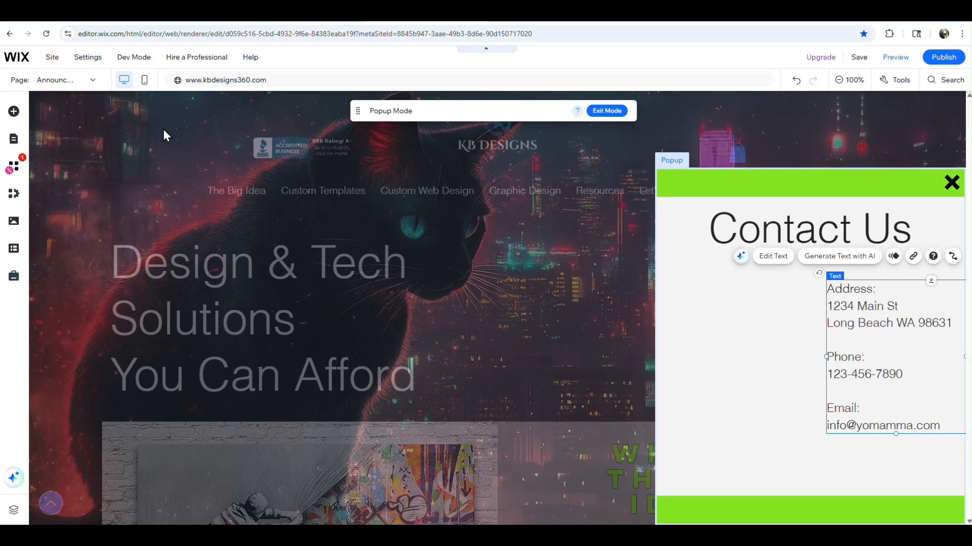
Find vector art for "map marker" in the full vector art library and add the black "Prime Location" pin to the popup.
{"action": "left_click", "coordinate": [13, 112]}
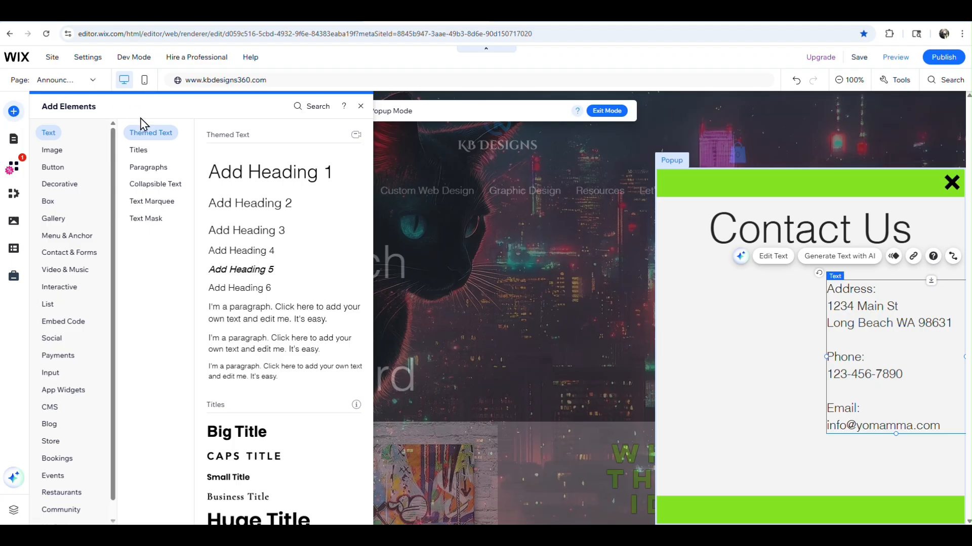
{"action": "left_click", "coordinate": [68, 184]}
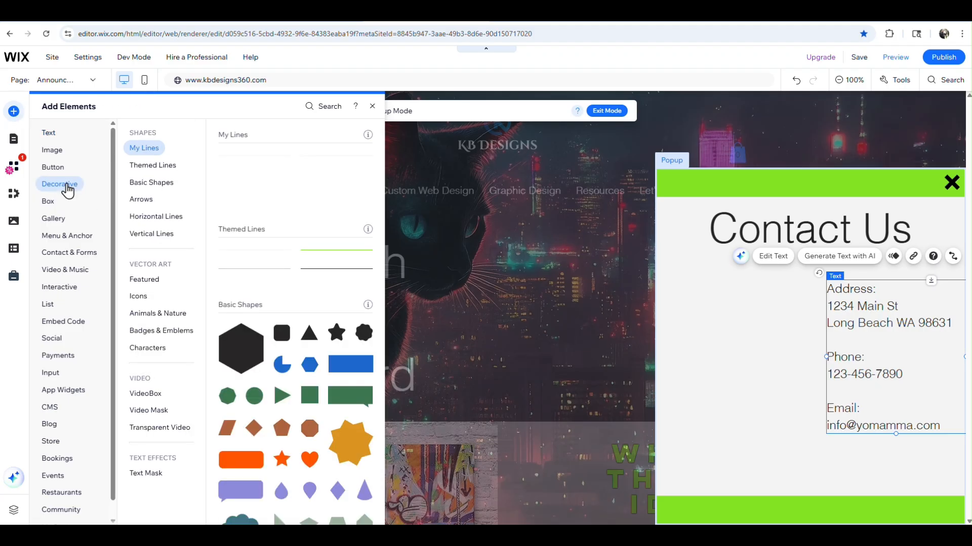
{"action": "scroll", "coordinate": [297, 273], "scroll_direction": "down", "scroll_amount": 10}
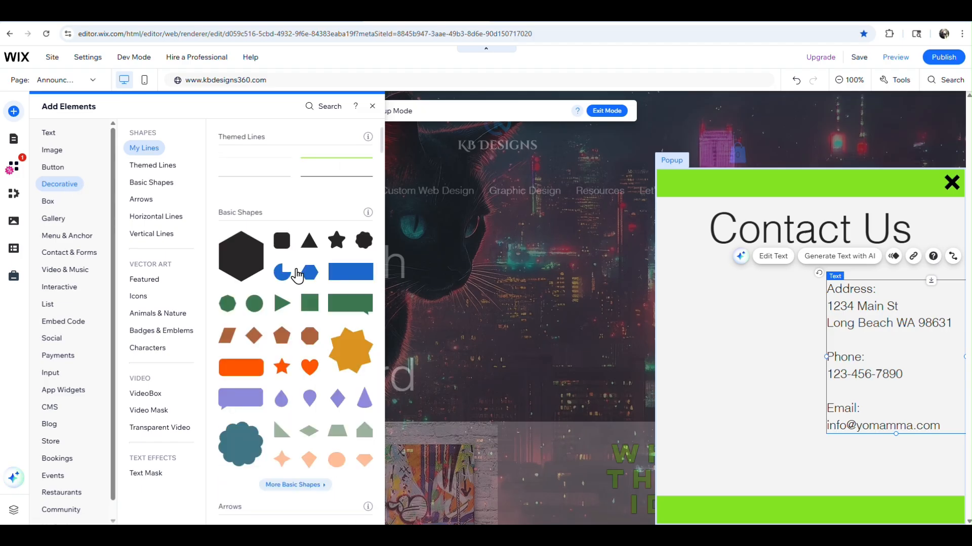
{"action": "scroll", "coordinate": [297, 274], "scroll_direction": "down", "scroll_amount": 6}
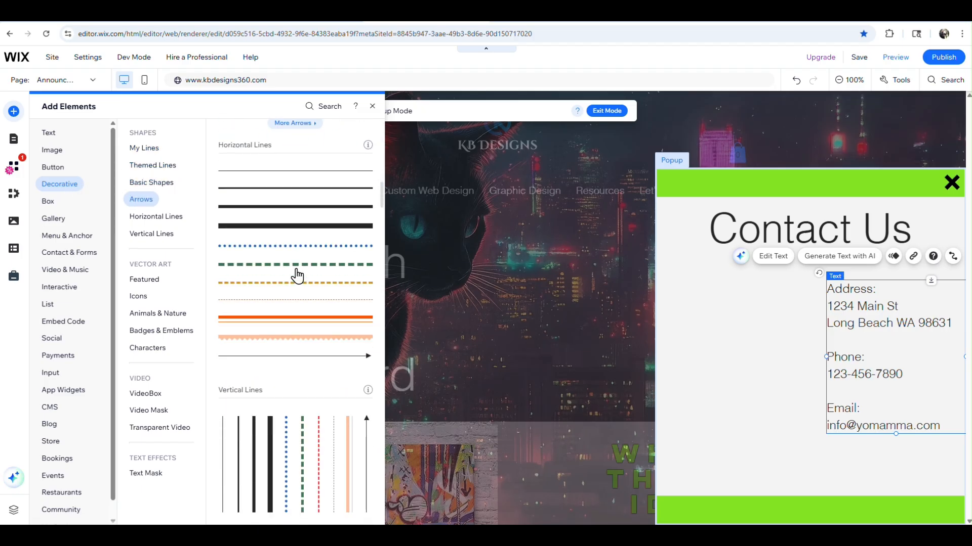
{"action": "left_click", "coordinate": [154, 281]}
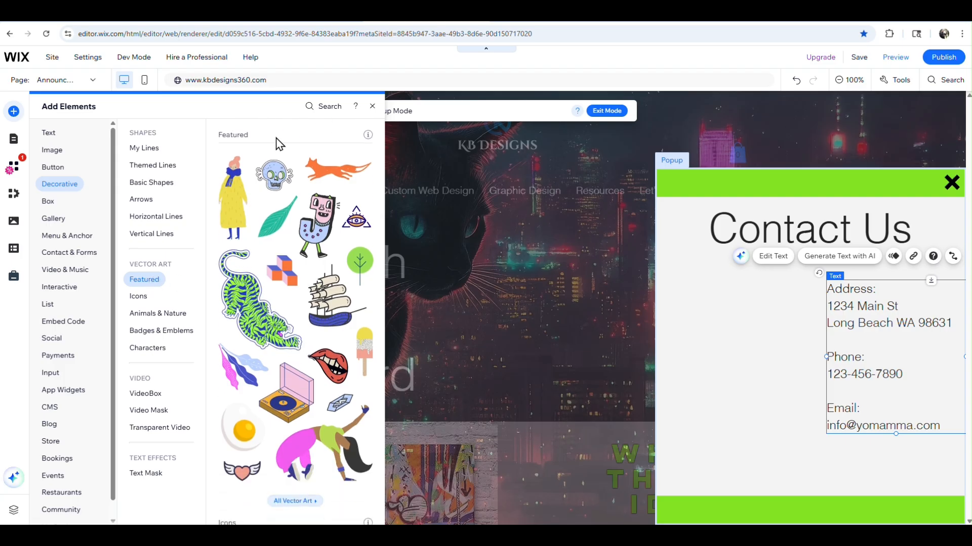
{"action": "left_click", "coordinate": [311, 500]}
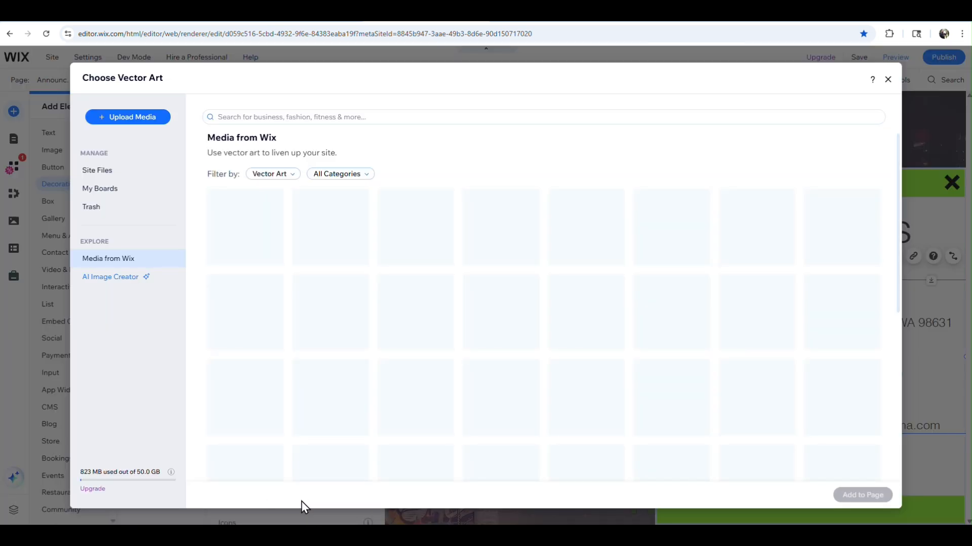
{"action": "left_click", "coordinate": [377, 115]}
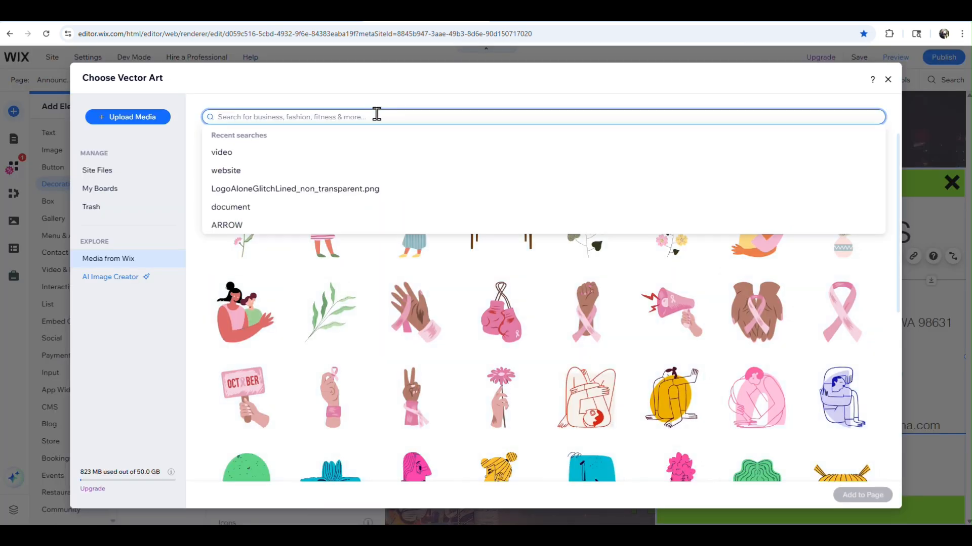
{"action": "type", "text": "map ma"}
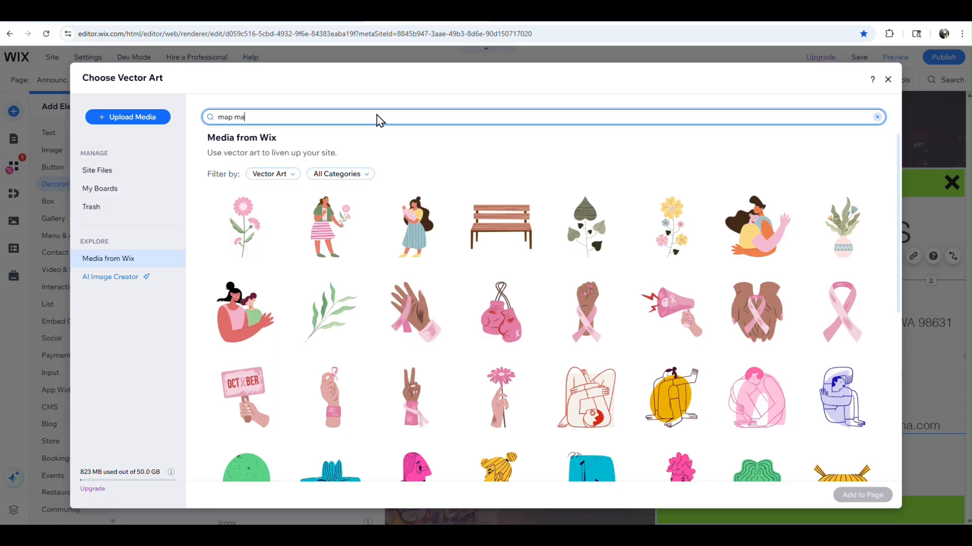
{"action": "type", "text": "rker"}
{"action": "key", "text": "Return"}
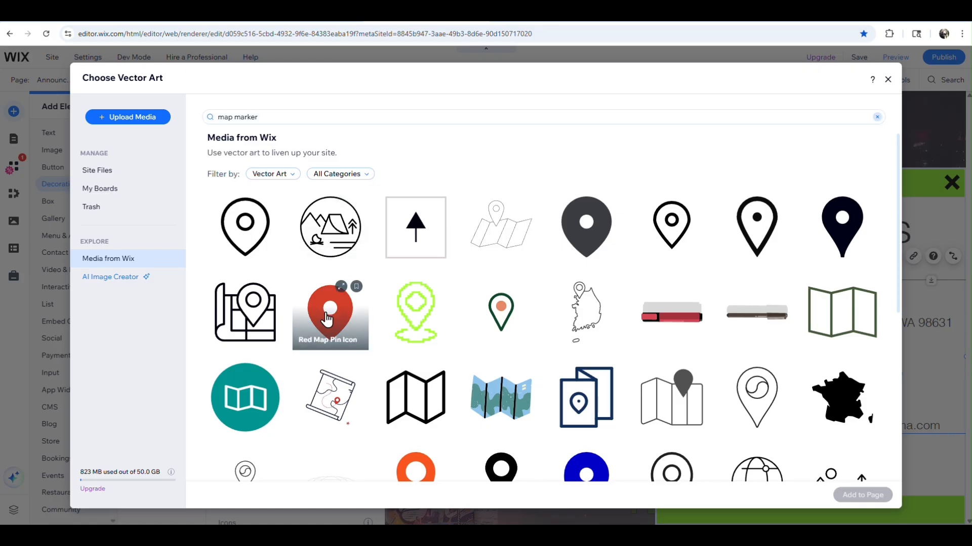
{"action": "scroll", "coordinate": [327, 319], "scroll_direction": "down", "scroll_amount": 2}
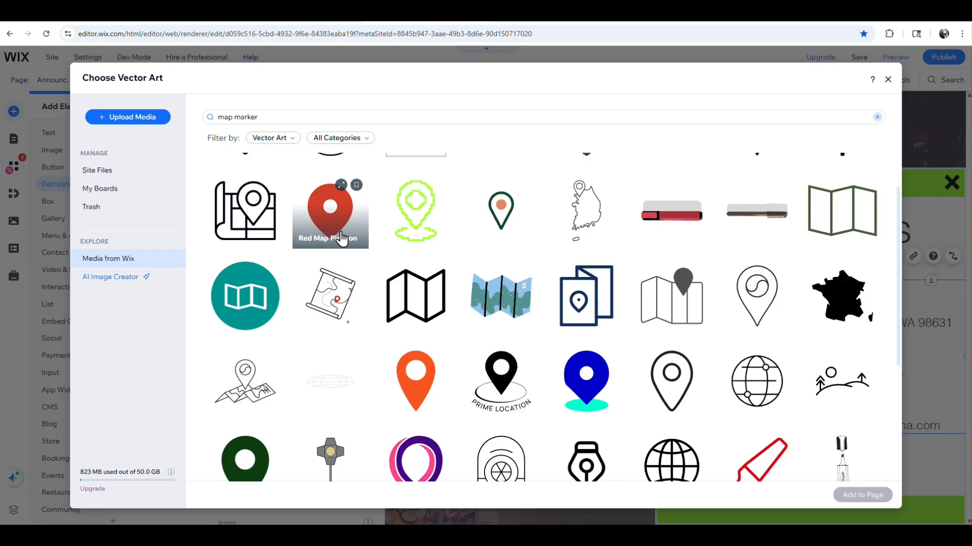
{"action": "left_click", "coordinate": [506, 389]}
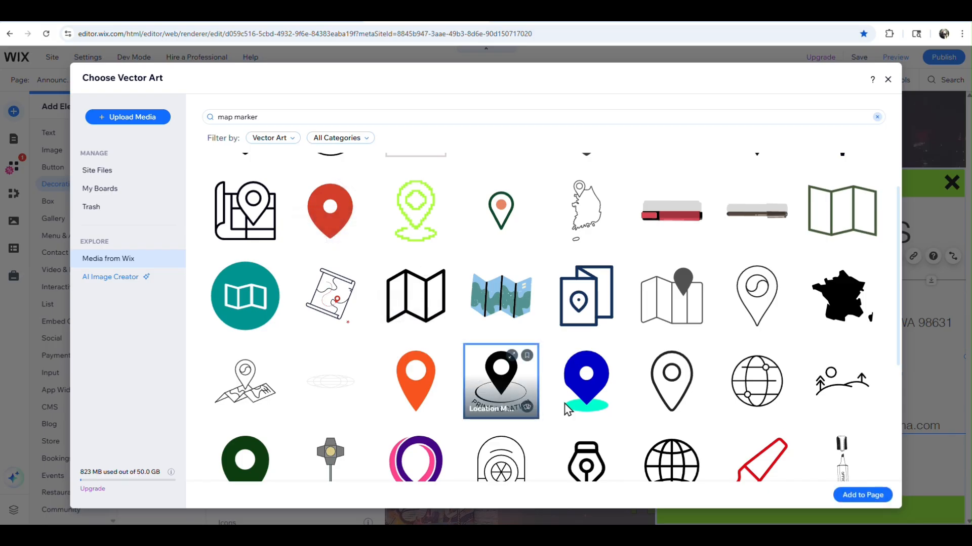
{"action": "left_click", "coordinate": [872, 495]}
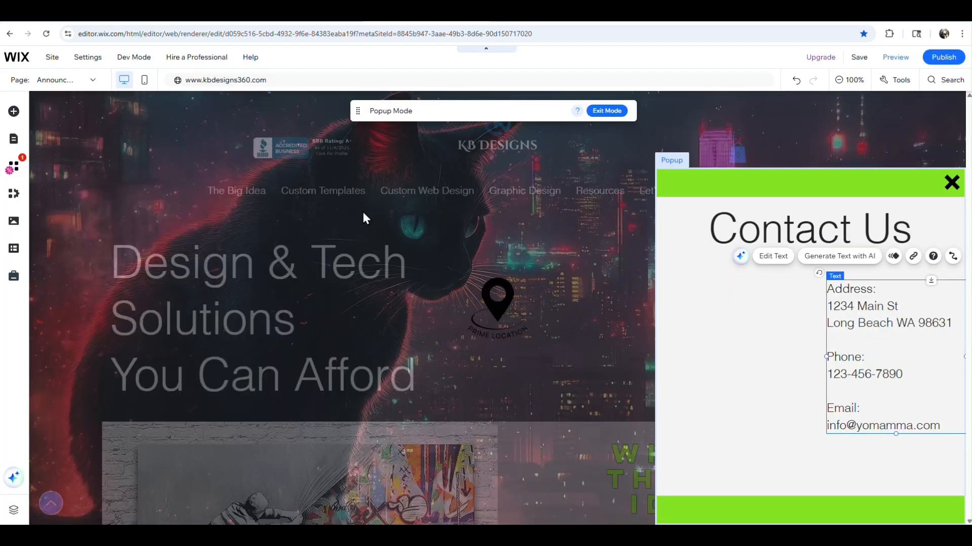
Place the map marker at a small size beside the address, with copies beside the phone and email lines.
{"action": "left_click", "coordinate": [499, 293]}
{"action": "left_click_drag", "start_coordinate": [500, 293], "coordinate": [811, 306]}
{"action": "left_click", "coordinate": [861, 323]}
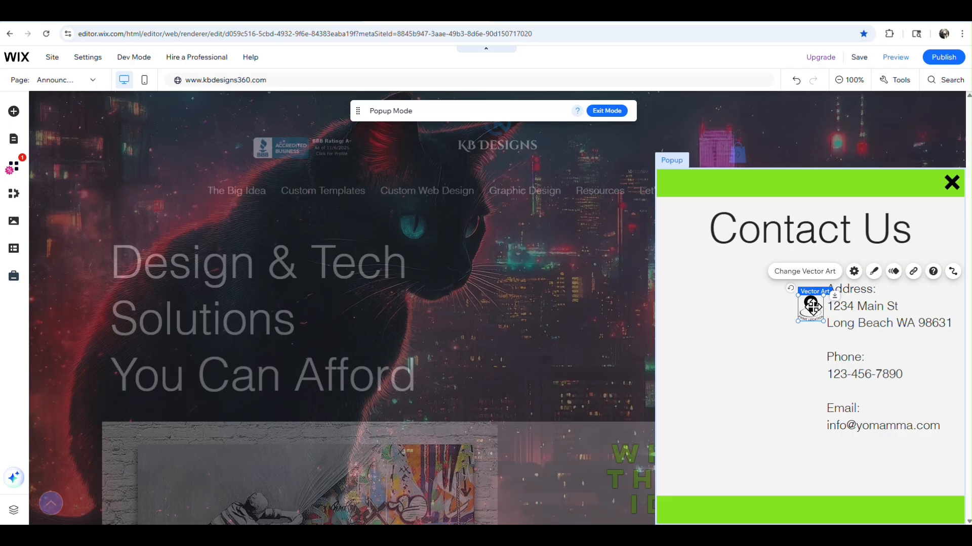
{"action": "left_click_drag", "start_coordinate": [811, 306], "coordinate": [813, 415]}
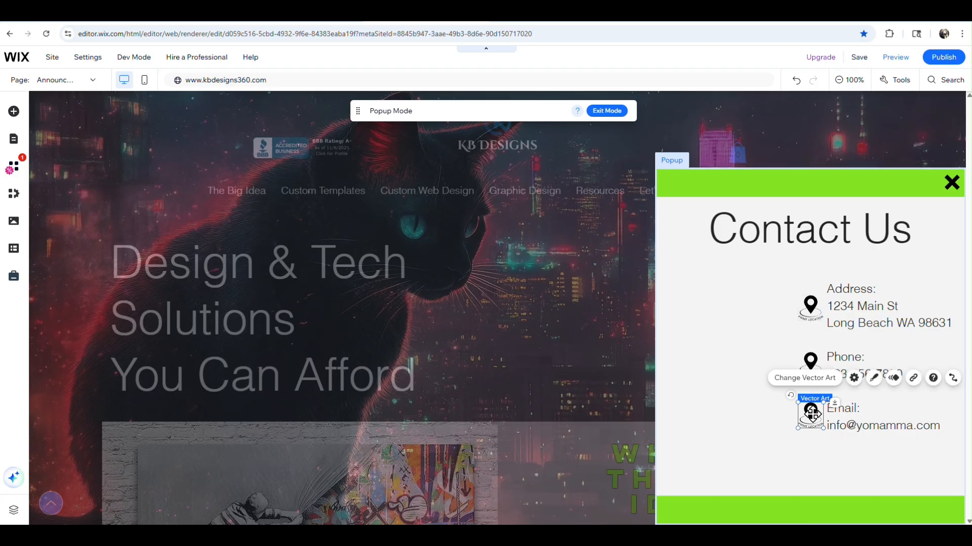
Replace the marker beside the phone line with the "Telephone" vector art, found by searching for "phone".
{"action": "left_click", "coordinate": [809, 362]}
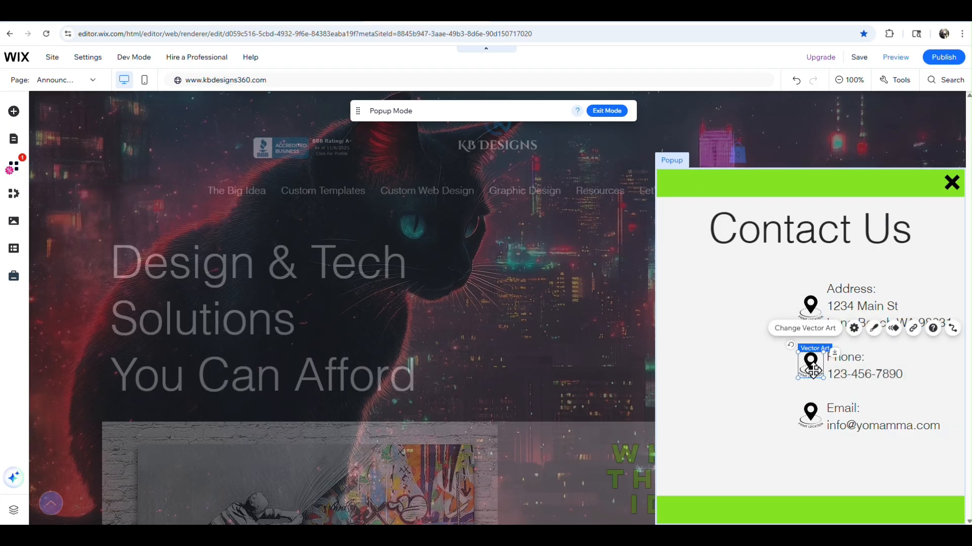
{"action": "left_click", "coordinate": [810, 330]}
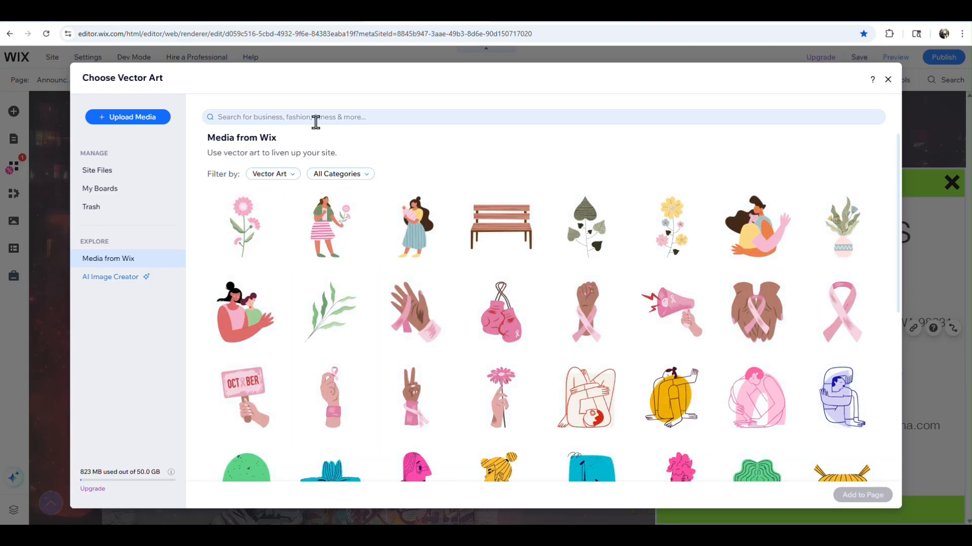
{"action": "left_click", "coordinate": [314, 114]}
{"action": "type", "text": "phone"}
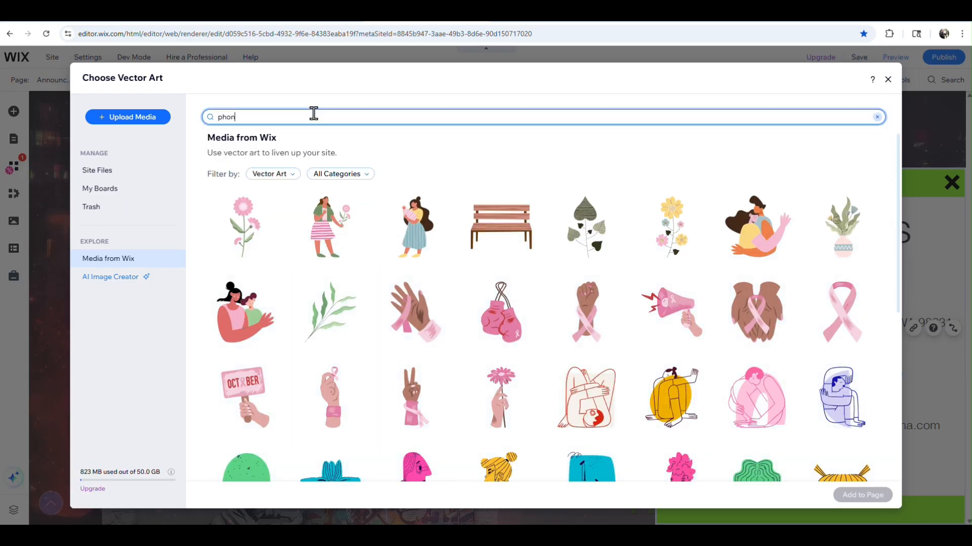
{"action": "key", "text": "Return"}
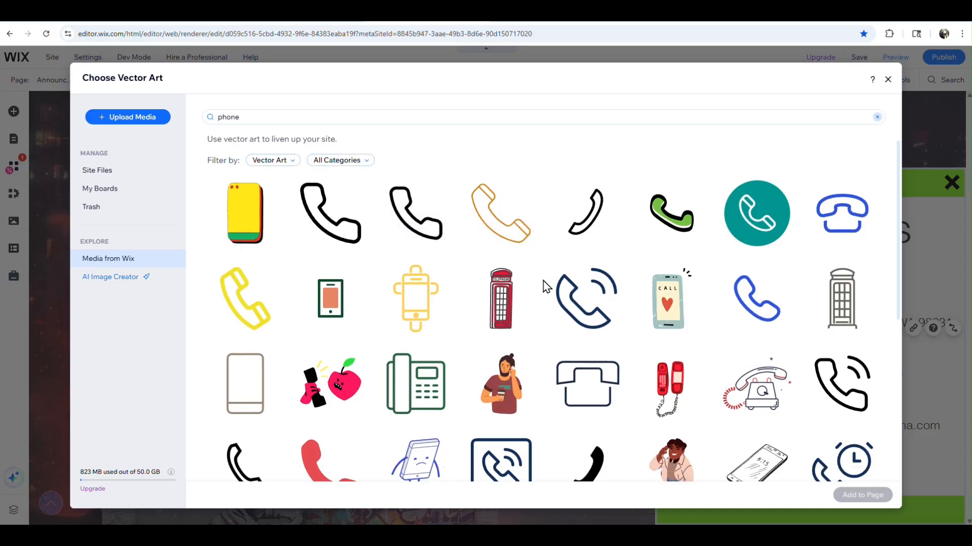
{"action": "scroll", "coordinate": [545, 285], "scroll_direction": "down", "scroll_amount": 2}
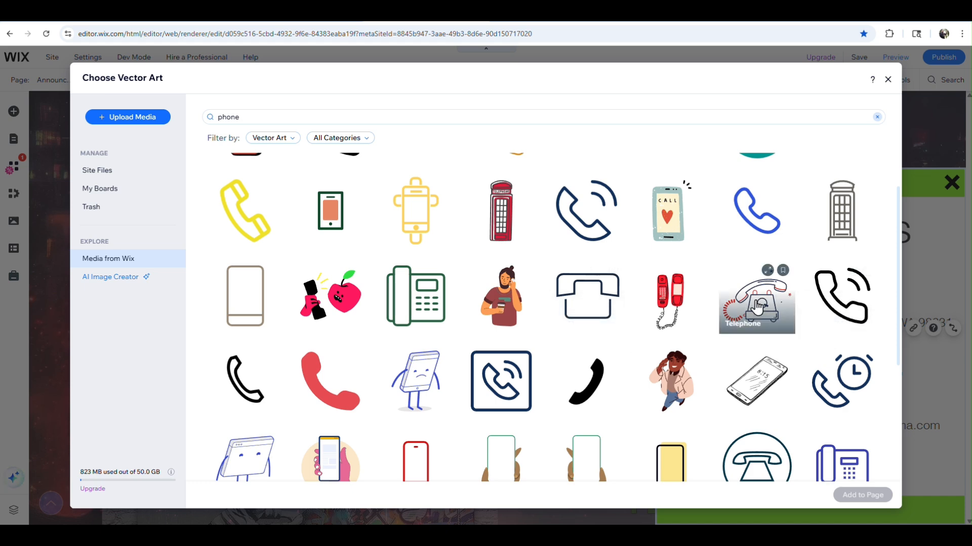
{"action": "left_click", "coordinate": [768, 316]}
{"action": "left_click", "coordinate": [863, 495]}
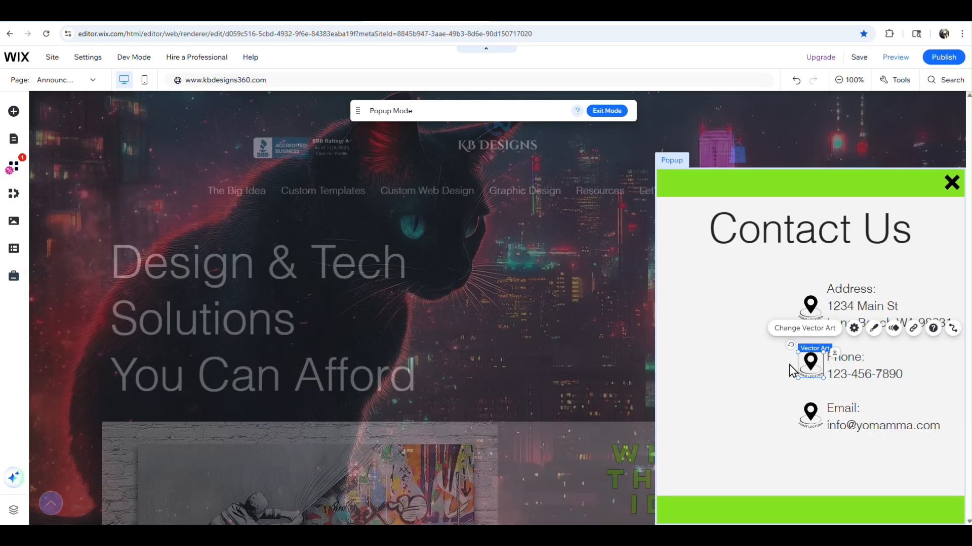
Replace the marker beside the email line with the "Mail" envelope vector art, found by searching for "email".
{"action": "left_click", "coordinate": [810, 419]}
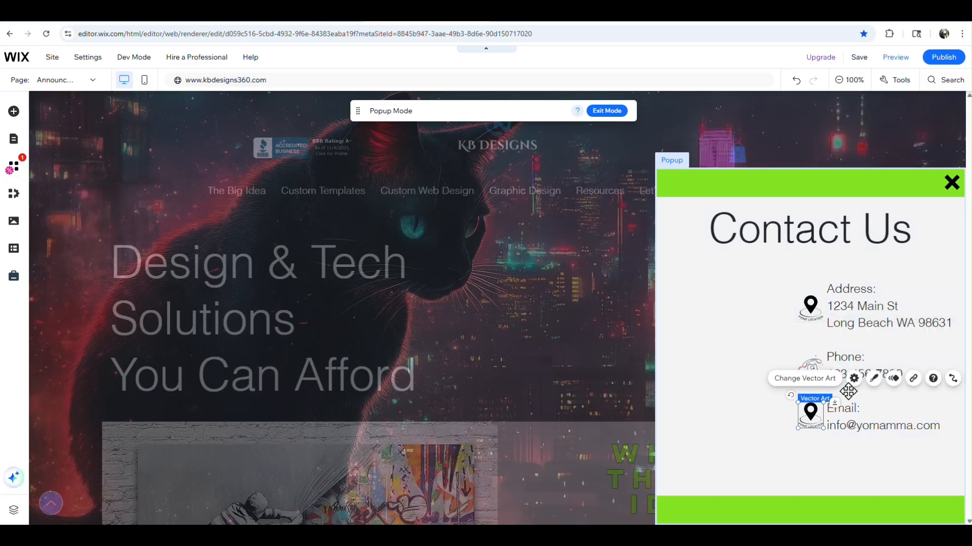
{"action": "left_click", "coordinate": [874, 381]}
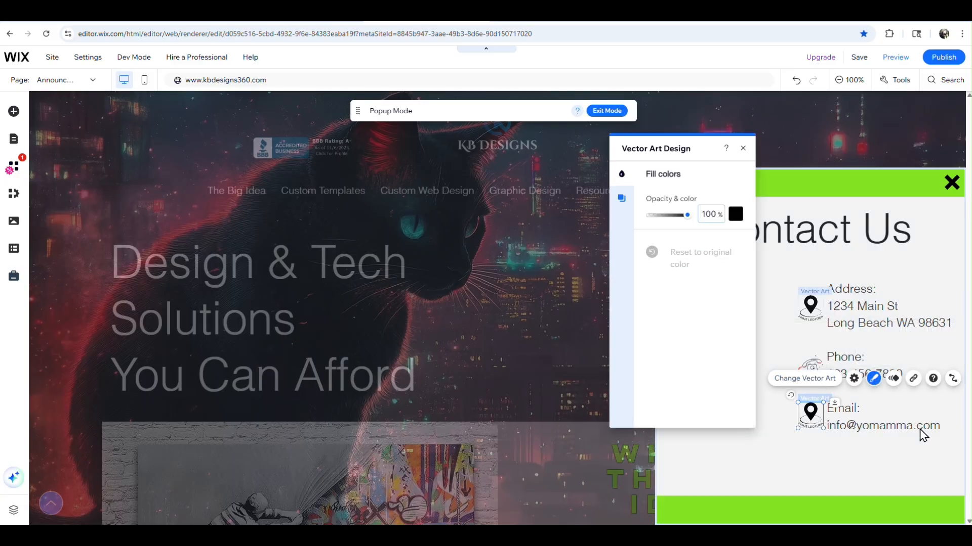
{"action": "left_click", "coordinate": [826, 381]}
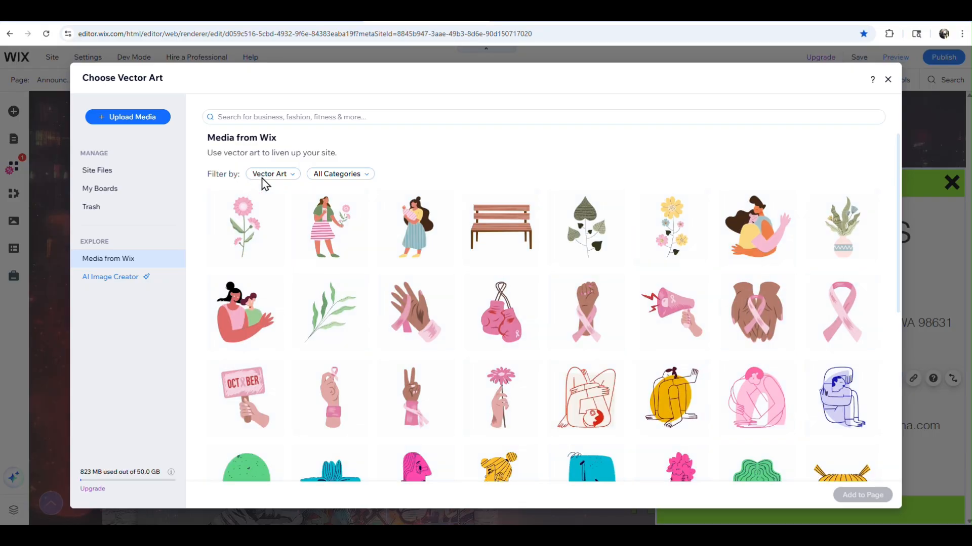
{"action": "left_click", "coordinate": [282, 118]}
{"action": "type", "text": "email"}
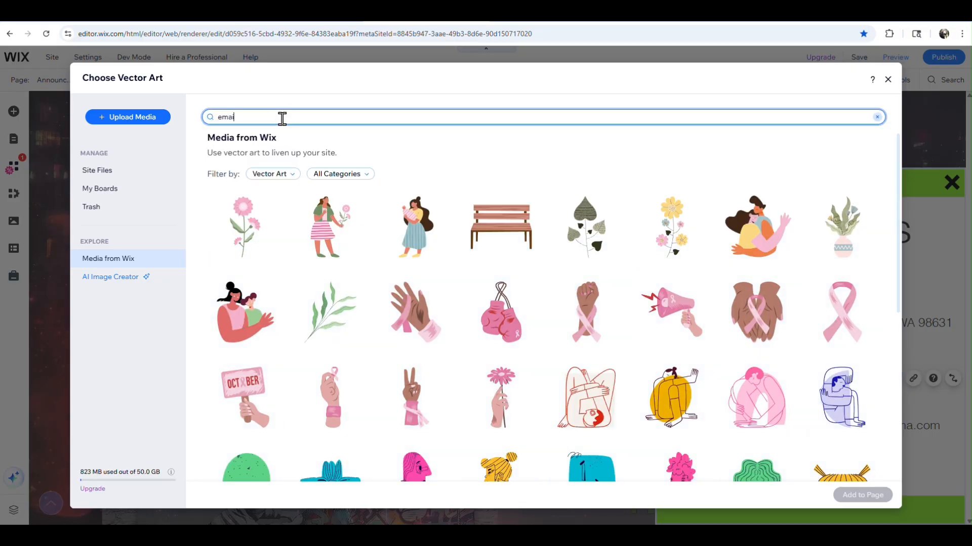
{"action": "key", "text": "Return"}
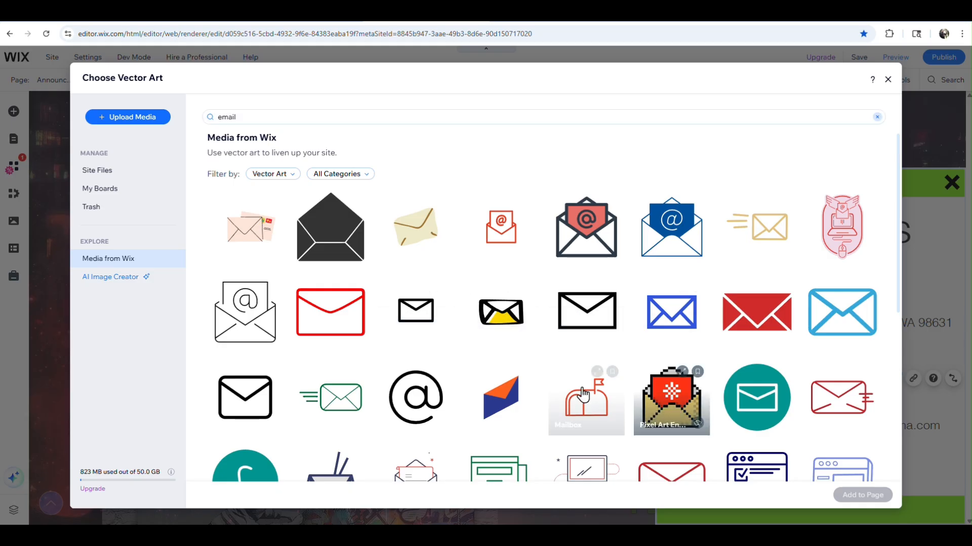
{"action": "scroll", "coordinate": [510, 394], "scroll_direction": "down", "scroll_amount": 1}
{"action": "scroll", "coordinate": [510, 387], "scroll_direction": "down", "scroll_amount": 2}
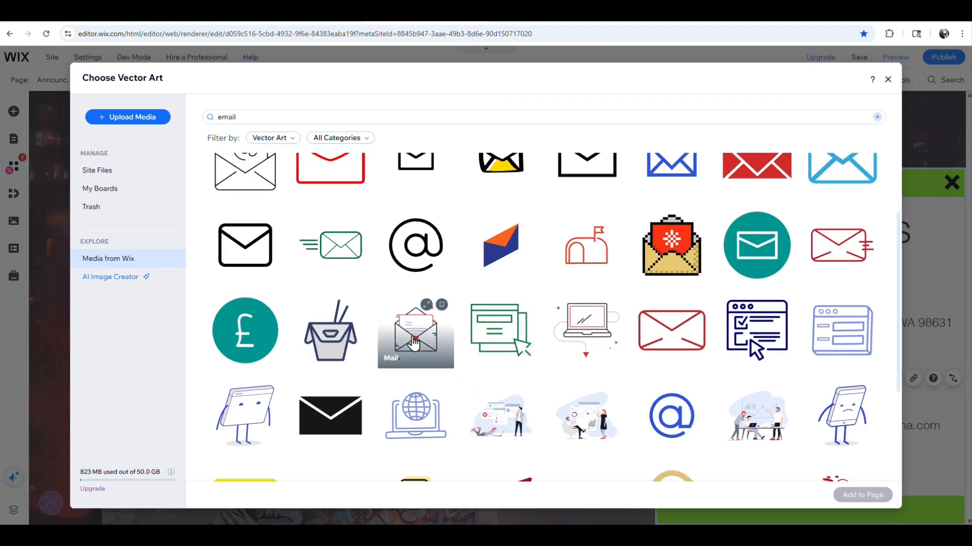
{"action": "left_click", "coordinate": [414, 344]}
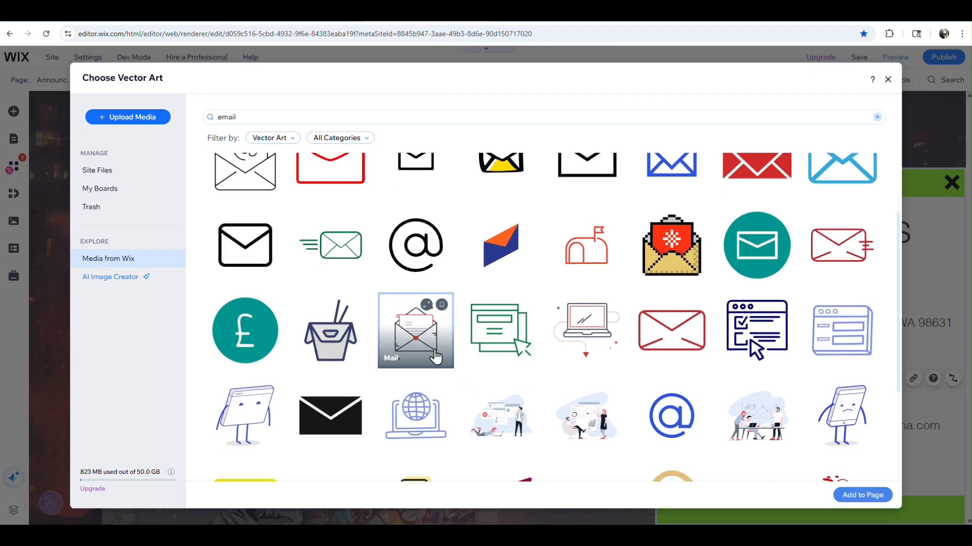
{"action": "left_click", "coordinate": [842, 491]}
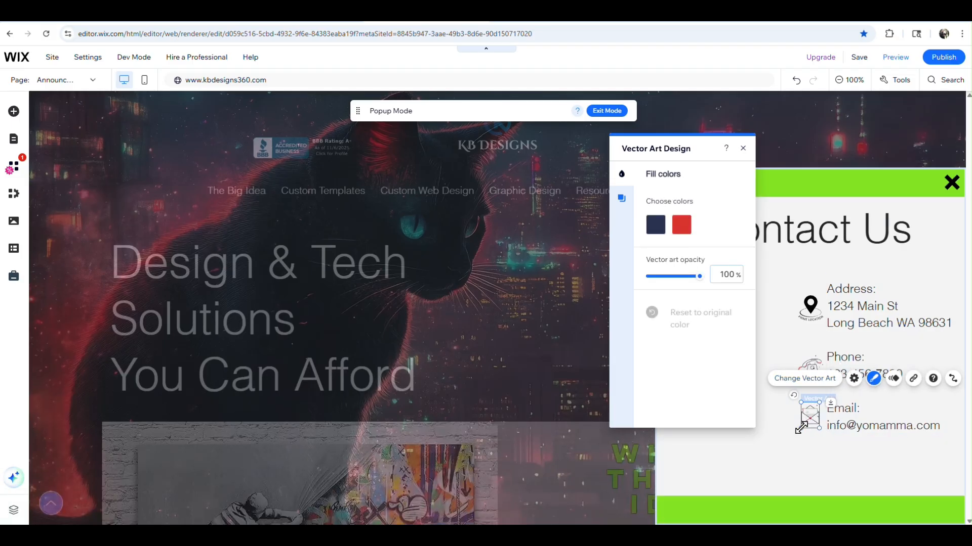
Enlarge the mail icon to about 40 by 58 and nudge it in line with the icons above.
{"action": "left_click_drag", "start_coordinate": [797, 433], "coordinate": [796, 429]}
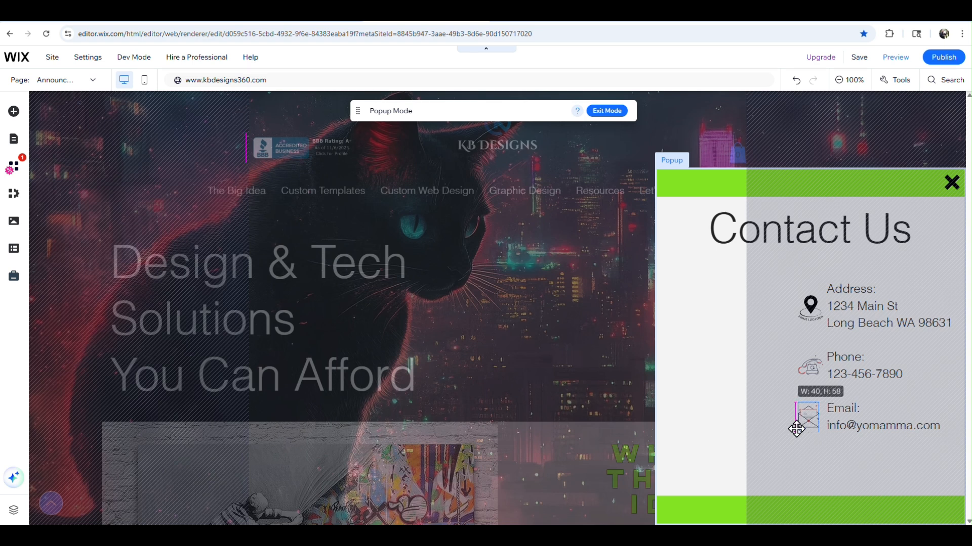
{"action": "left_click_drag", "start_coordinate": [796, 430], "coordinate": [796, 429]}
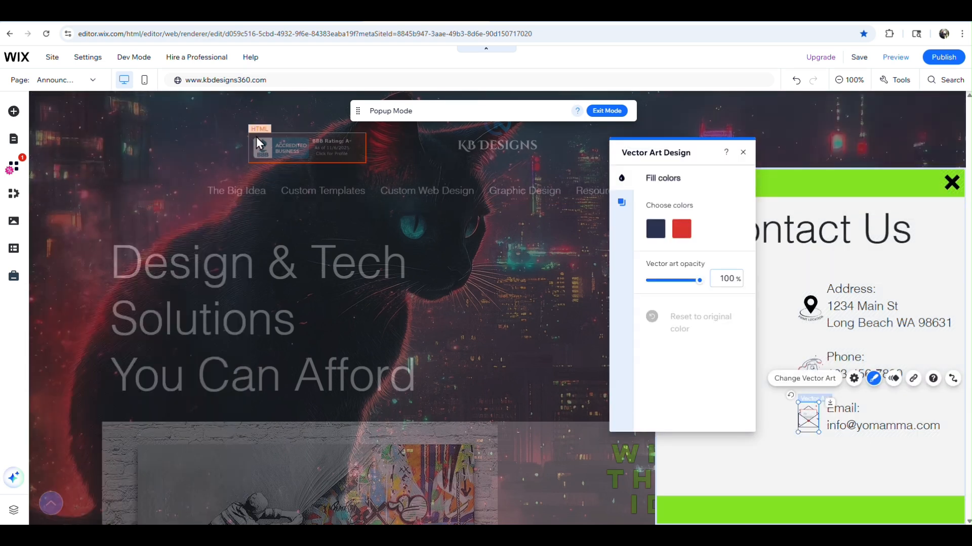
{"action": "left_click", "coordinate": [785, 409]}
{"action": "left_click_drag", "start_coordinate": [808, 420], "coordinate": [811, 420]}
Enlarge the telephone icon slightly and adjust the mail icon below so the two line up.
{"action": "left_click", "coordinate": [804, 367]}
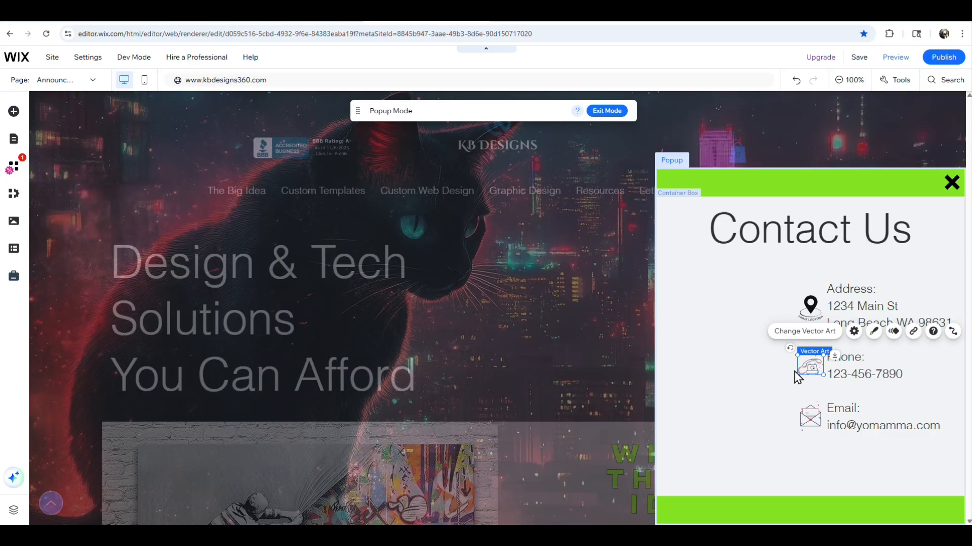
{"action": "left_click_drag", "start_coordinate": [795, 377], "coordinate": [811, 369]}
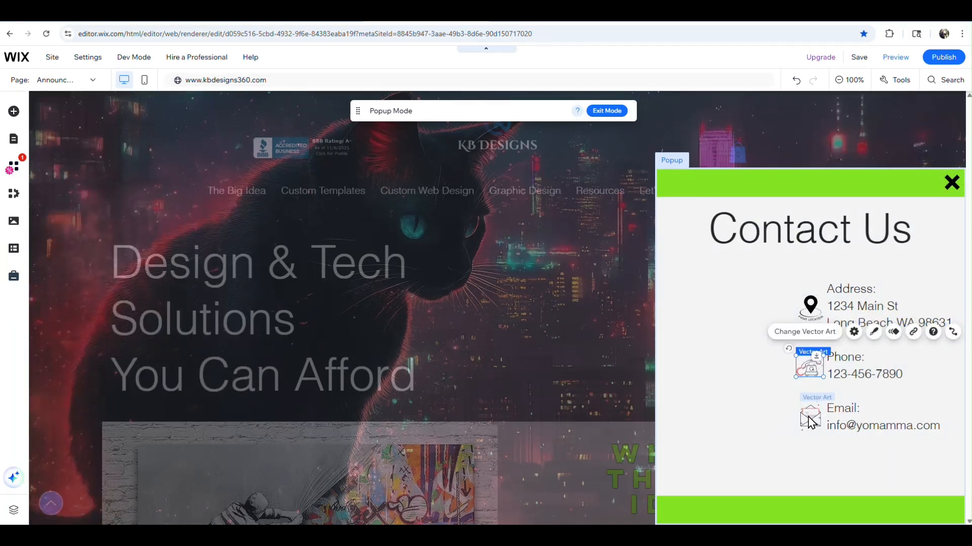
{"action": "left_click_drag", "start_coordinate": [810, 416], "coordinate": [808, 415]}
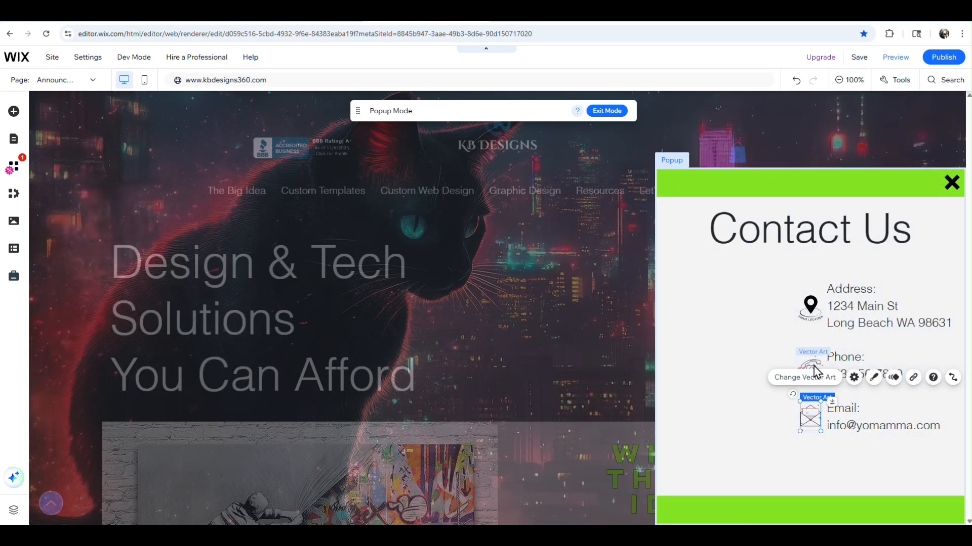
{"action": "left_click", "coordinate": [810, 365]}
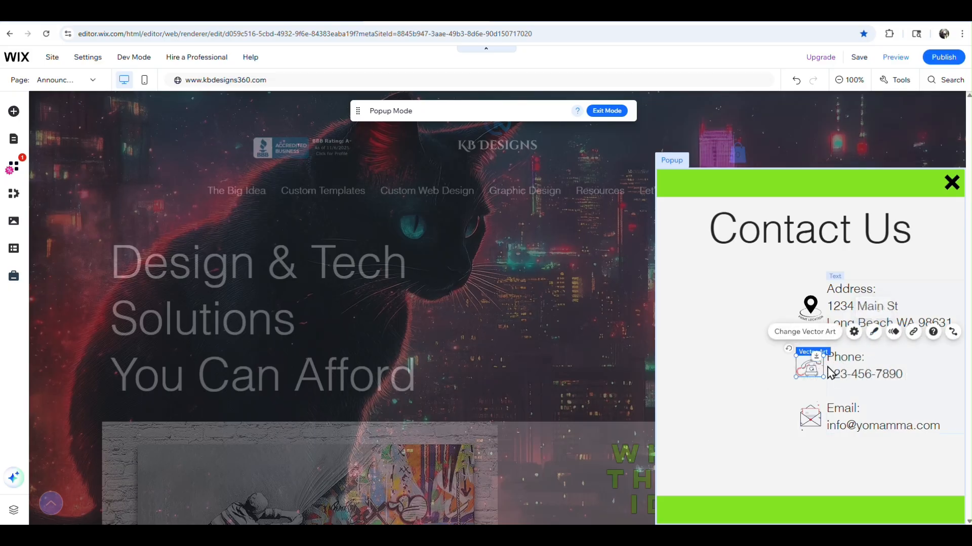
Recolor the red parts of the telephone icon with the theme blue #1775F5.
{"action": "left_click", "coordinate": [875, 334]}
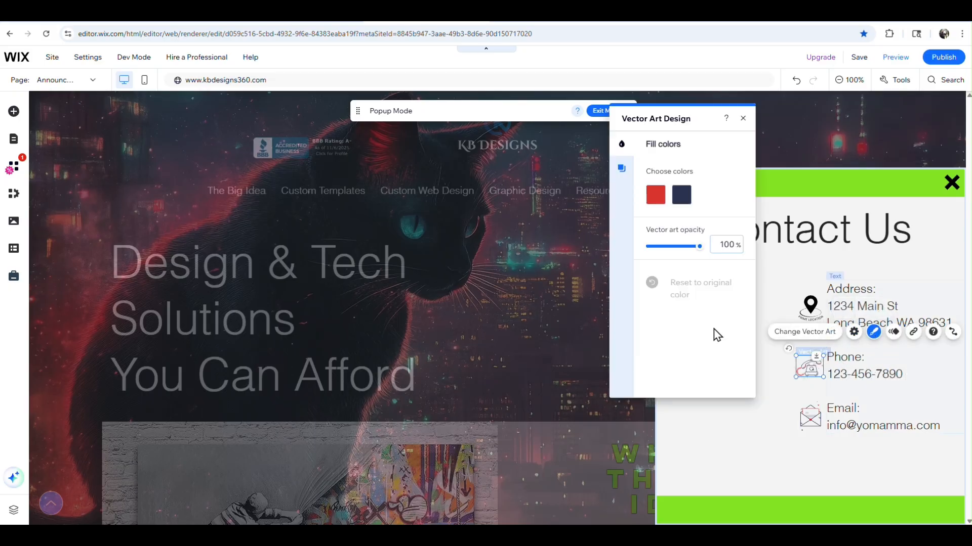
{"action": "left_click", "coordinate": [655, 195]}
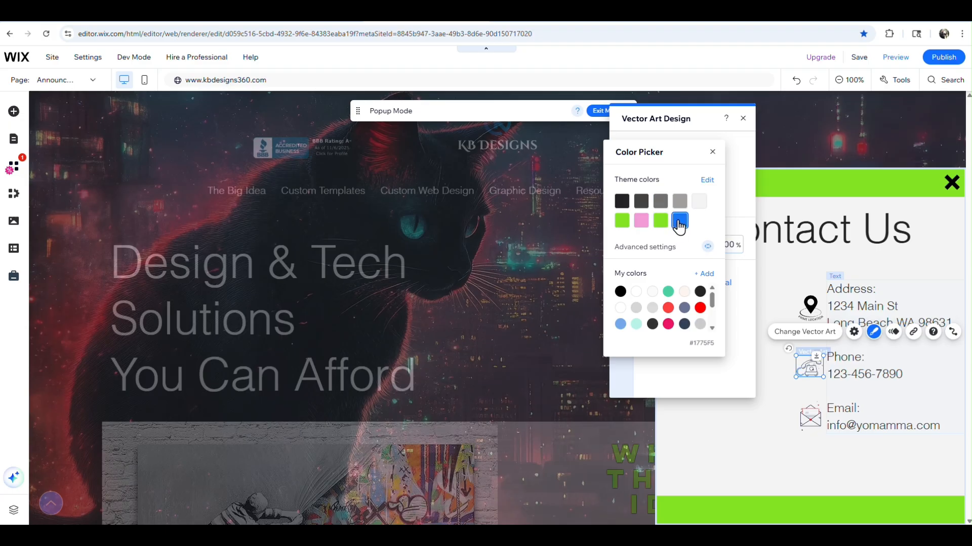
{"action": "left_click", "coordinate": [712, 152]}
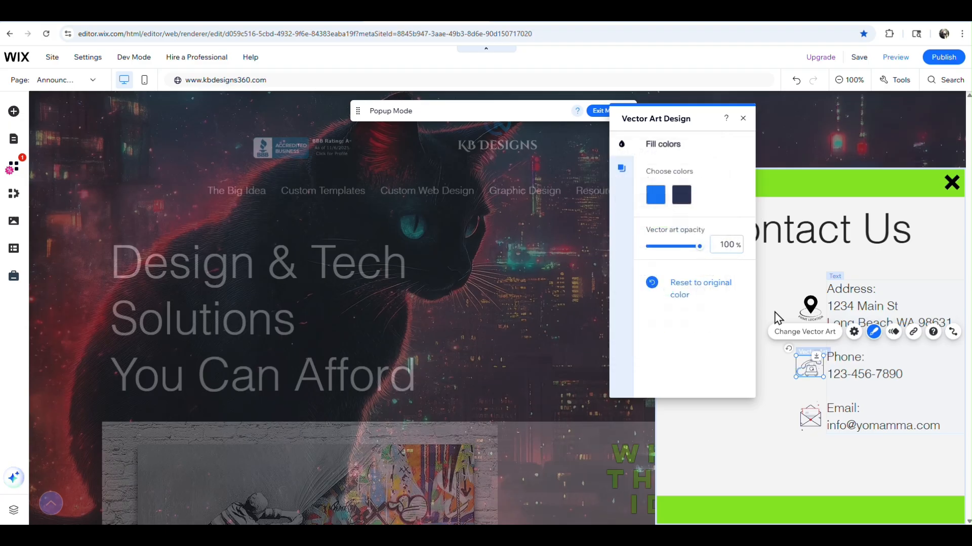
Recolor the red parts of the mail icon with the theme blue #1775F5.
{"action": "left_click", "coordinate": [810, 416]}
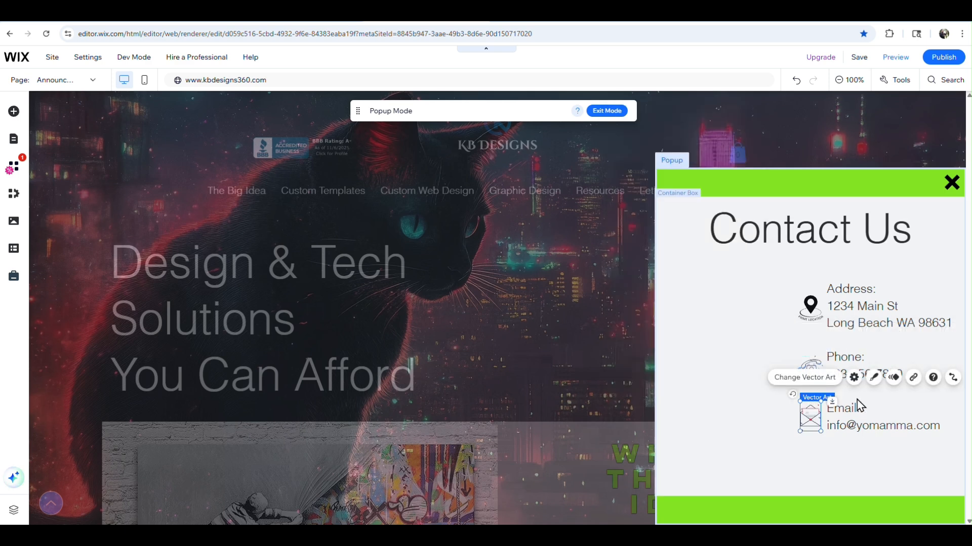
{"action": "left_click", "coordinate": [874, 378]}
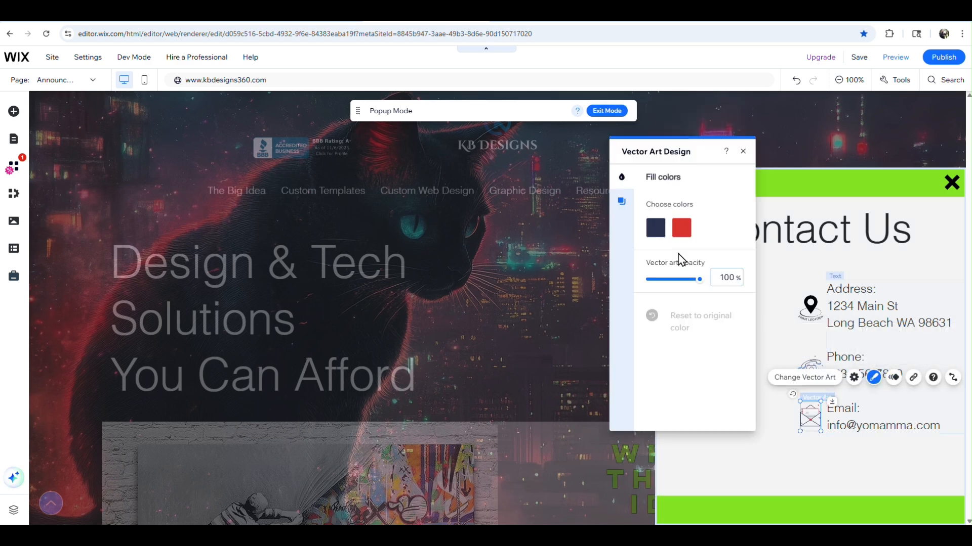
{"action": "left_click", "coordinate": [690, 234]}
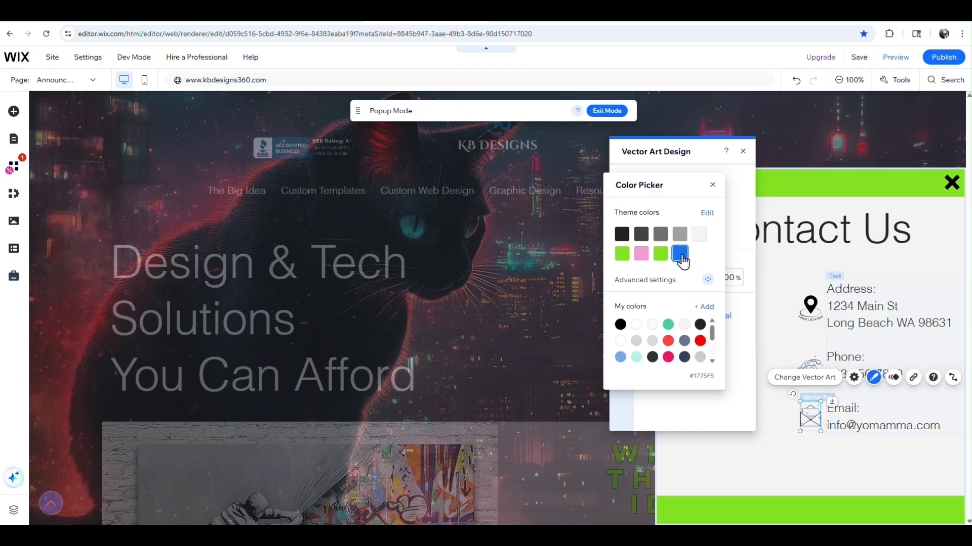
{"action": "left_click", "coordinate": [712, 185]}
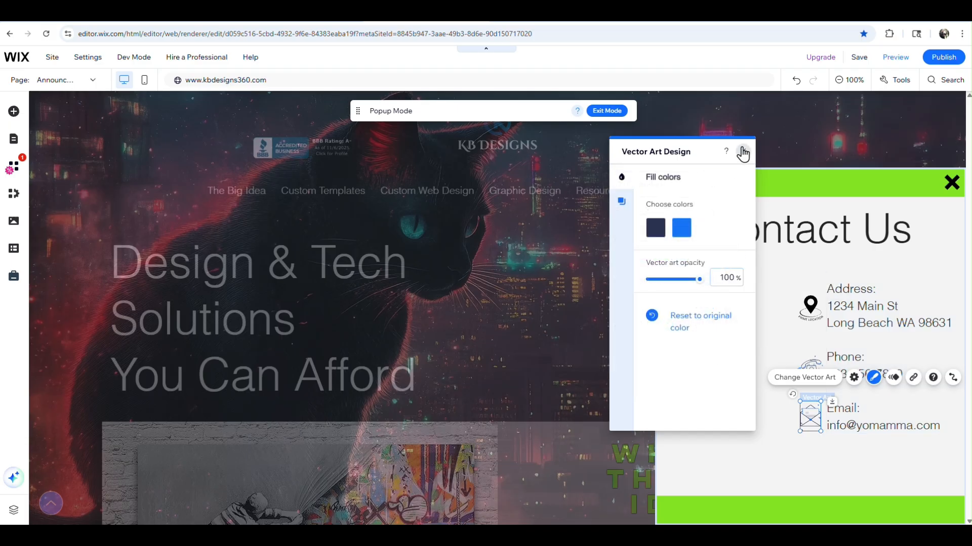
{"action": "left_click", "coordinate": [743, 154]}
{"action": "left_click", "coordinate": [796, 487]}
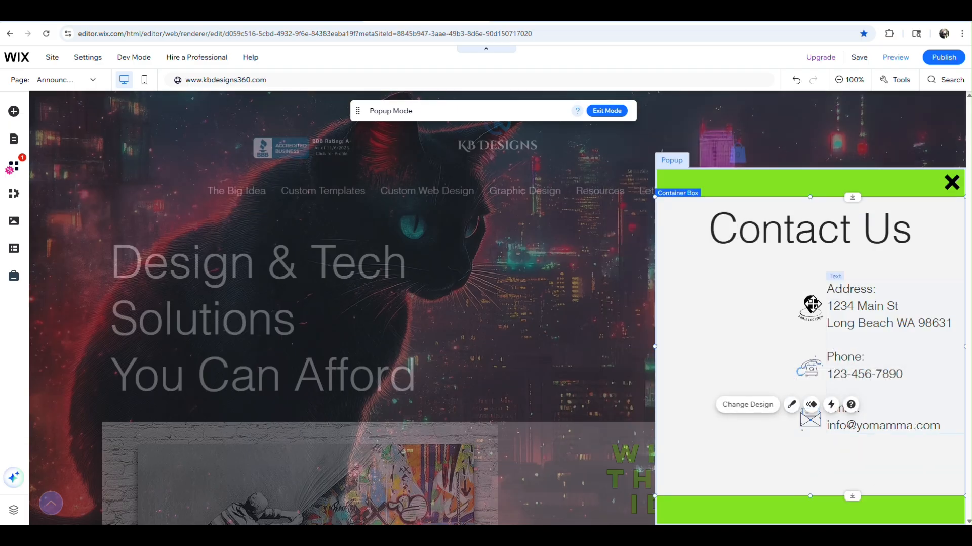
Change the map marker icon beside the address from black to the theme blue #1775F5.
{"action": "left_click", "coordinate": [810, 306]}
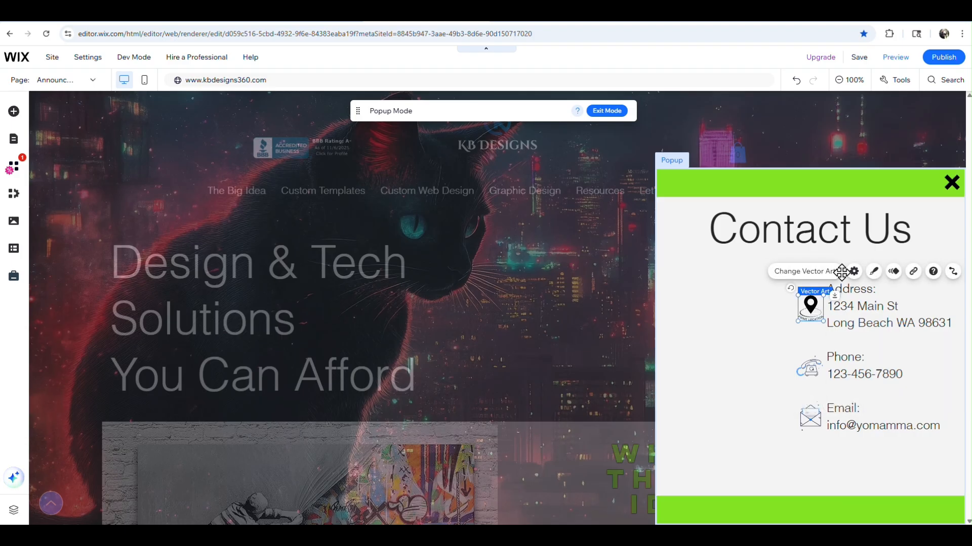
{"action": "left_click", "coordinate": [874, 272]}
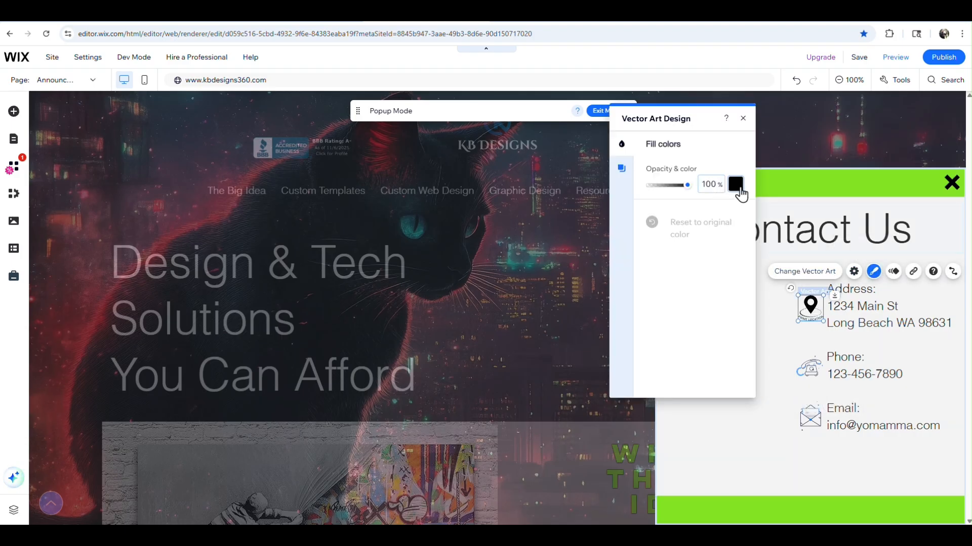
{"action": "left_click", "coordinate": [736, 184]}
{"action": "left_click", "coordinate": [700, 307]}
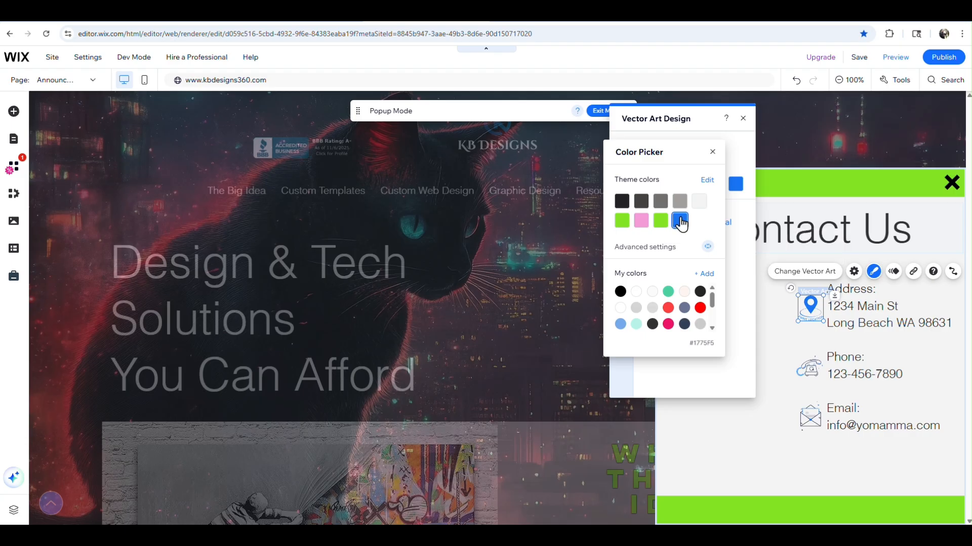
{"action": "left_click", "coordinate": [713, 156]}
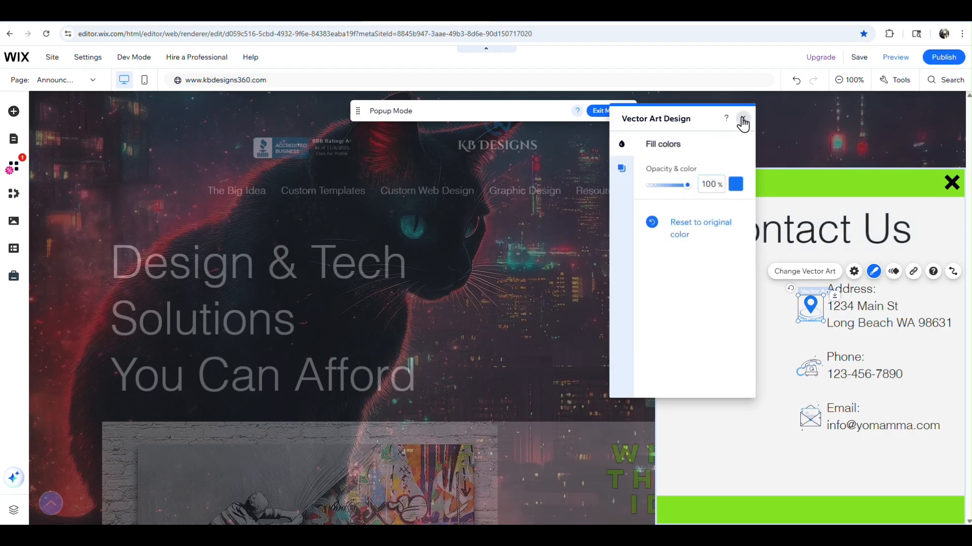
{"action": "left_click", "coordinate": [743, 118]}
{"action": "left_click", "coordinate": [755, 417]}
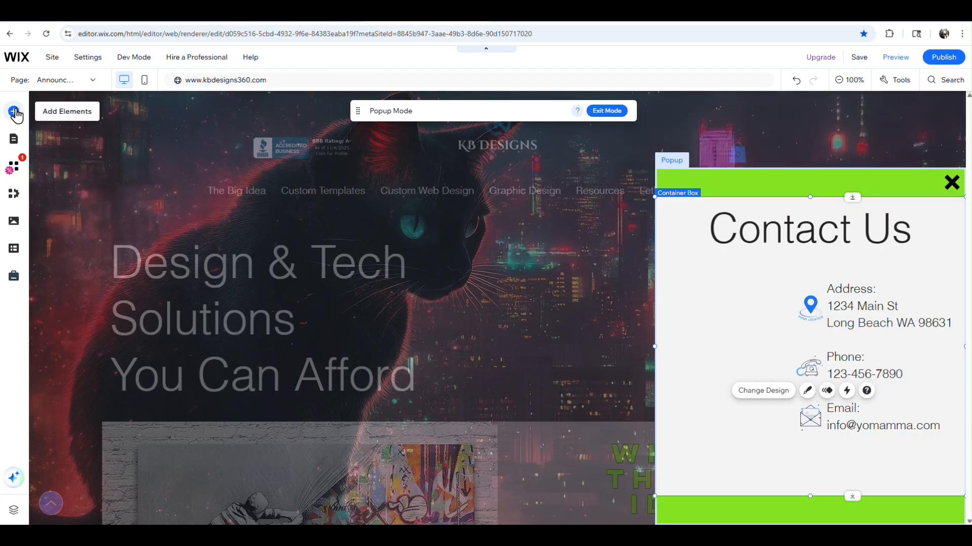
Add a Google Map in the Highways style to the open area beside the popup.
{"action": "left_click", "coordinate": [14, 112]}
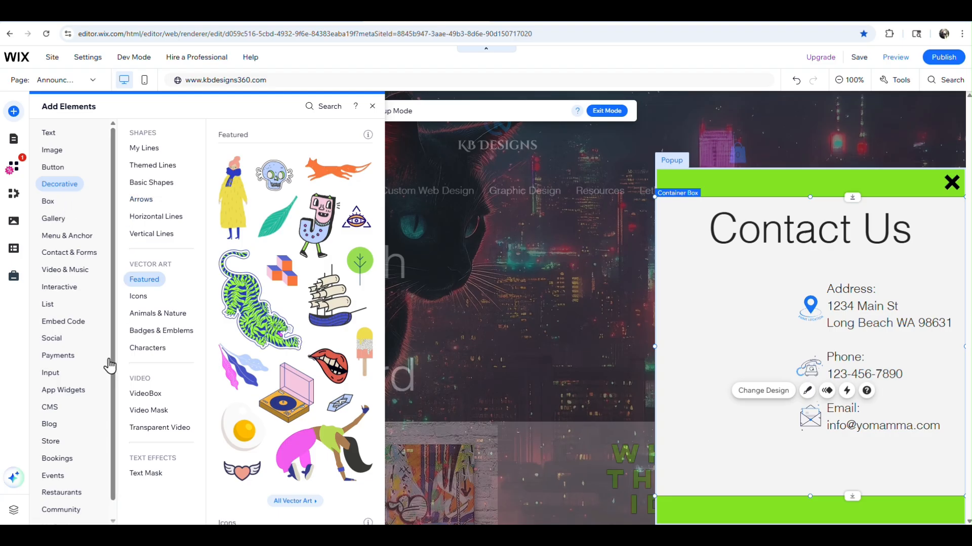
{"action": "left_click", "coordinate": [57, 339]}
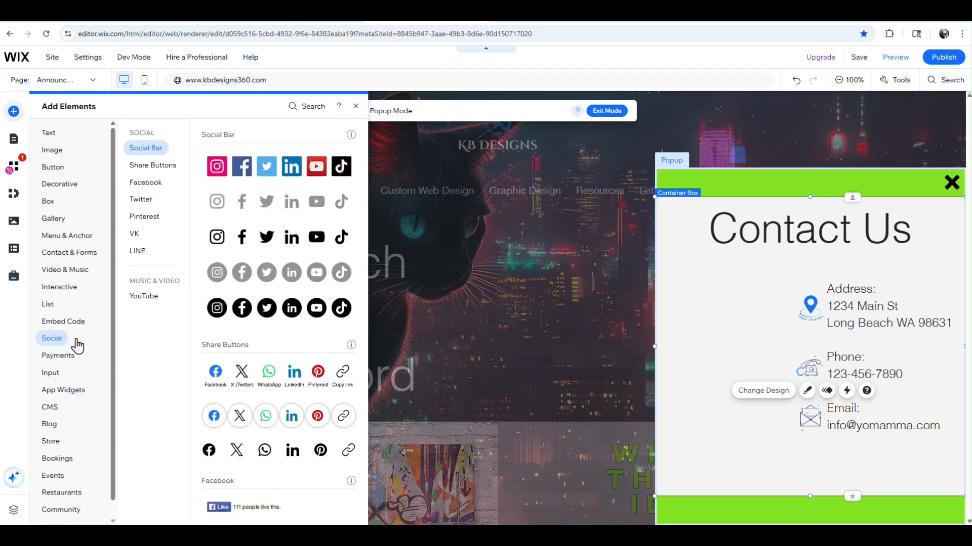
{"action": "left_click", "coordinate": [73, 244]}
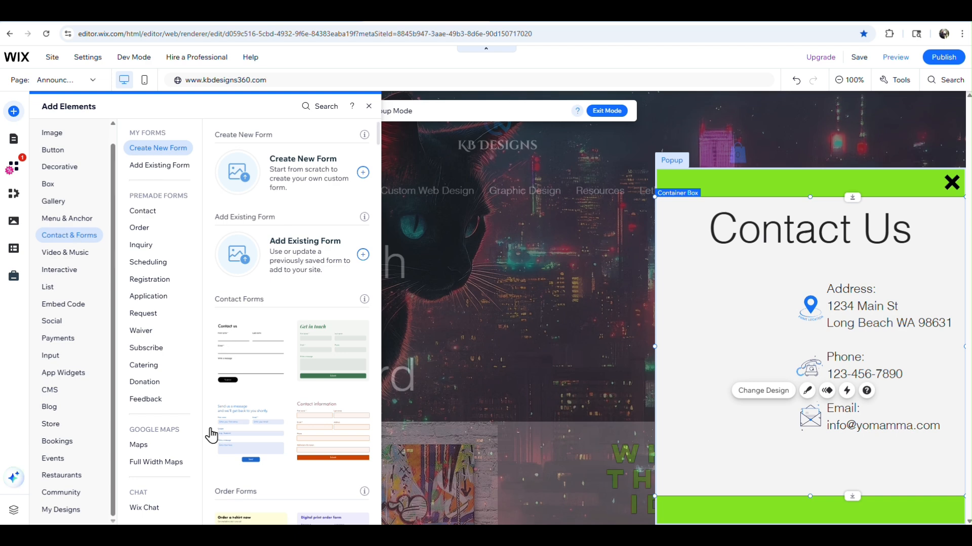
{"action": "left_click", "coordinate": [138, 446]}
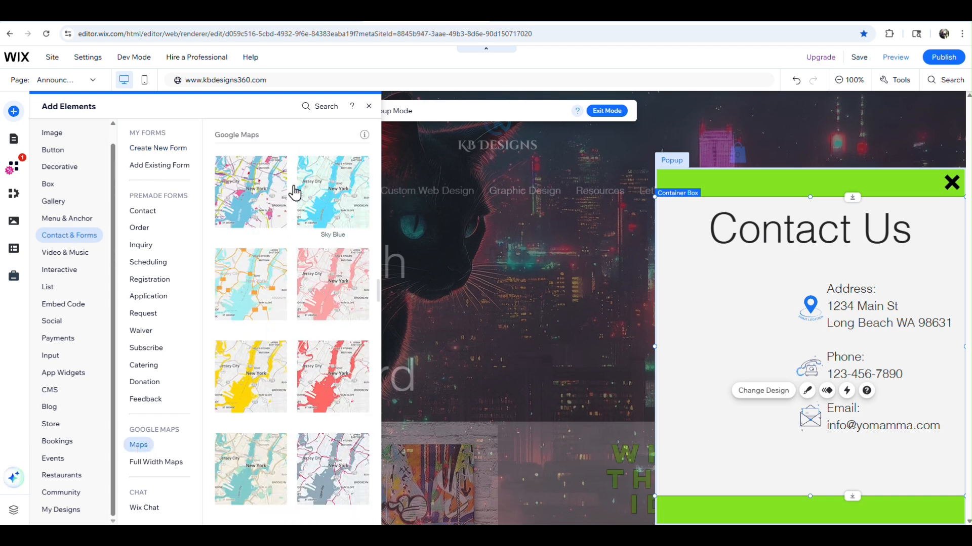
{"action": "scroll", "coordinate": [294, 192], "scroll_direction": "down", "scroll_amount": 2}
{"action": "scroll", "coordinate": [294, 192], "scroll_direction": "down", "scroll_amount": 5}
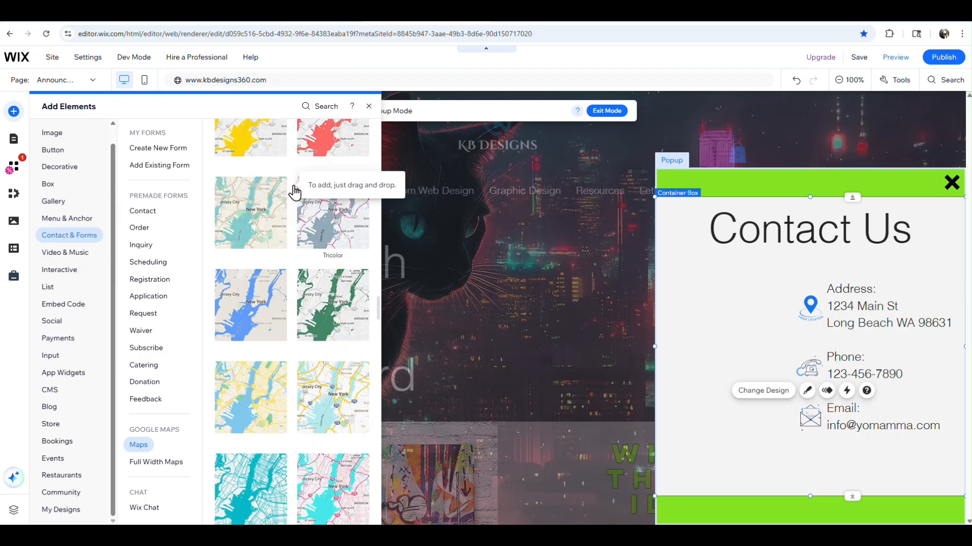
{"action": "scroll", "coordinate": [294, 193], "scroll_direction": "down", "scroll_amount": 1}
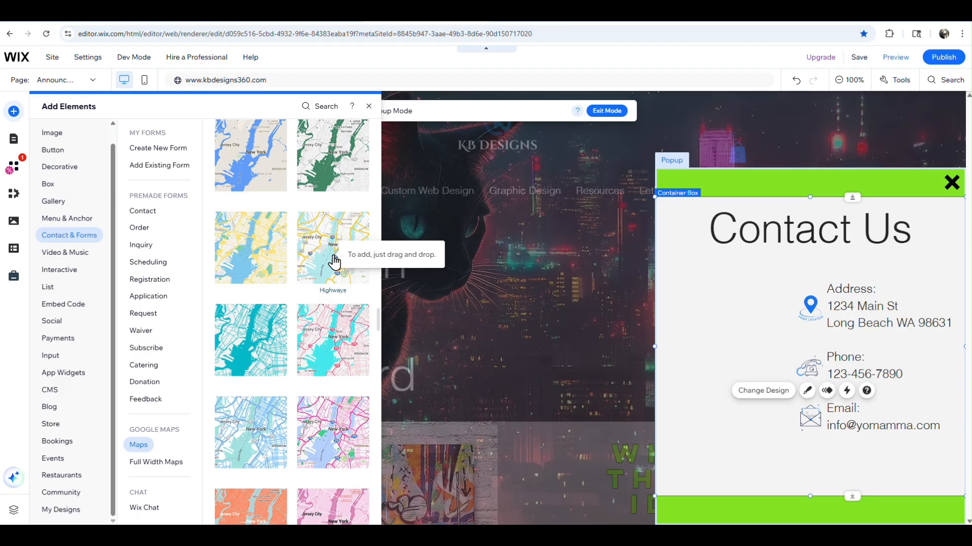
{"action": "left_click_drag", "start_coordinate": [332, 258], "coordinate": [472, 275]}
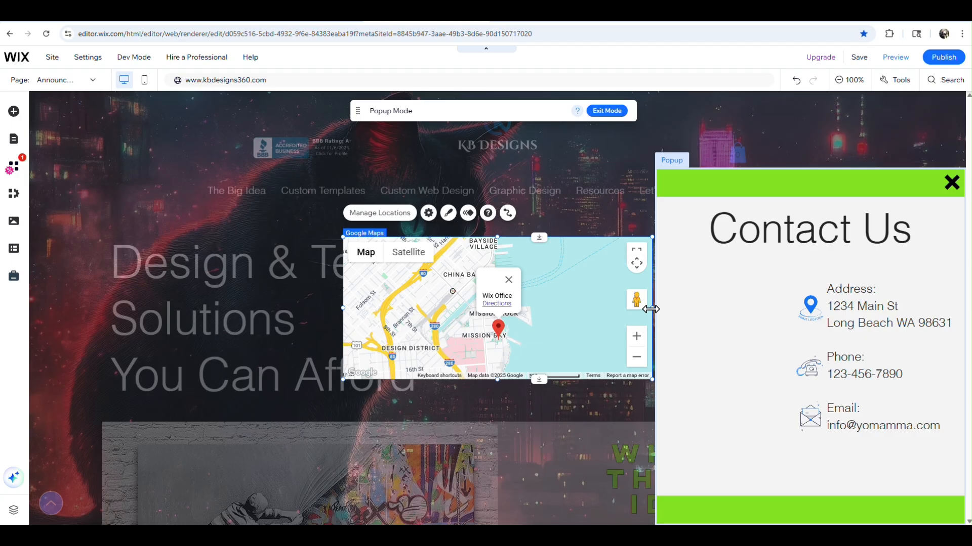
Resize the map into a narrow portrait shape that fits beside the popup's contact icons.
{"action": "left_click_drag", "start_coordinate": [651, 310], "coordinate": [493, 290]}
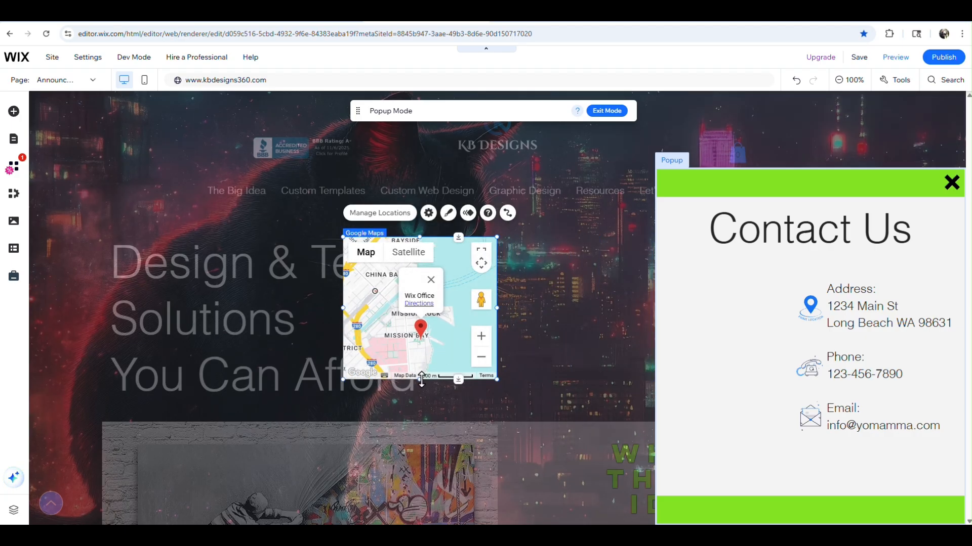
{"action": "left_click_drag", "start_coordinate": [421, 380], "coordinate": [421, 409]}
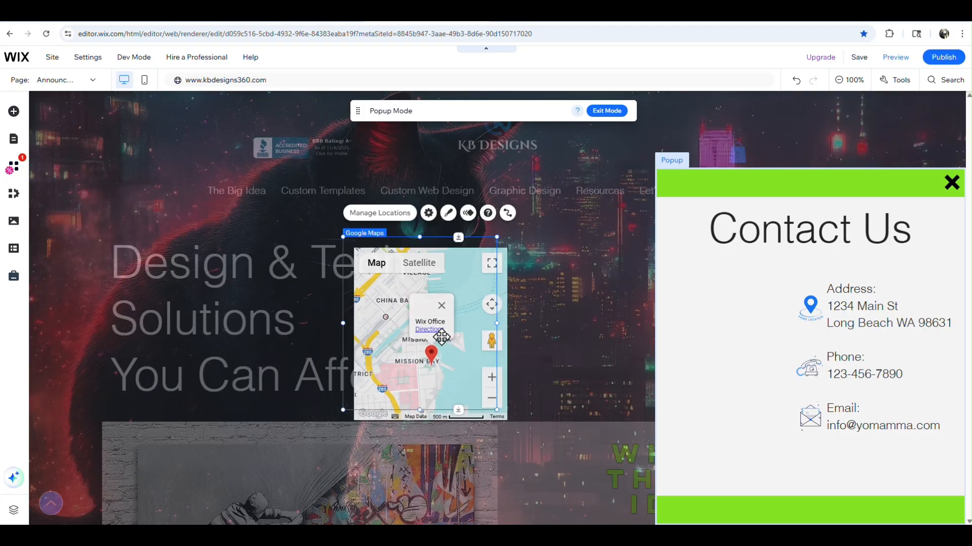
{"action": "left_click_drag", "start_coordinate": [442, 337], "coordinate": [562, 361]}
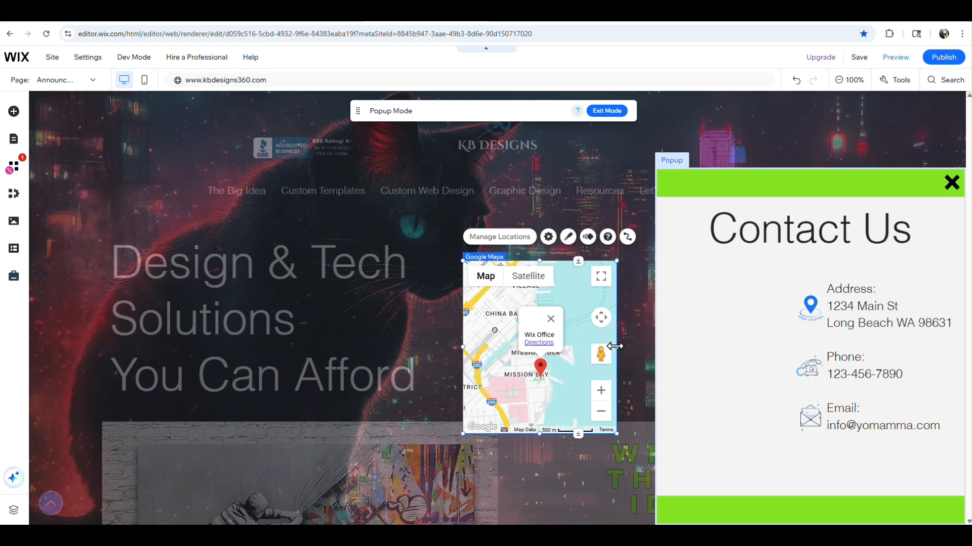
{"action": "mouse_move", "coordinate": [544, 347]}
{"action": "left_mouse_down"}
{"action": "mouse_move", "coordinate": [719, 349]}
{"action": "mouse_move", "coordinate": [546, 341]}
{"action": "left_mouse_up"}
{"action": "left_click_drag", "start_coordinate": [627, 344], "coordinate": [606, 341]}
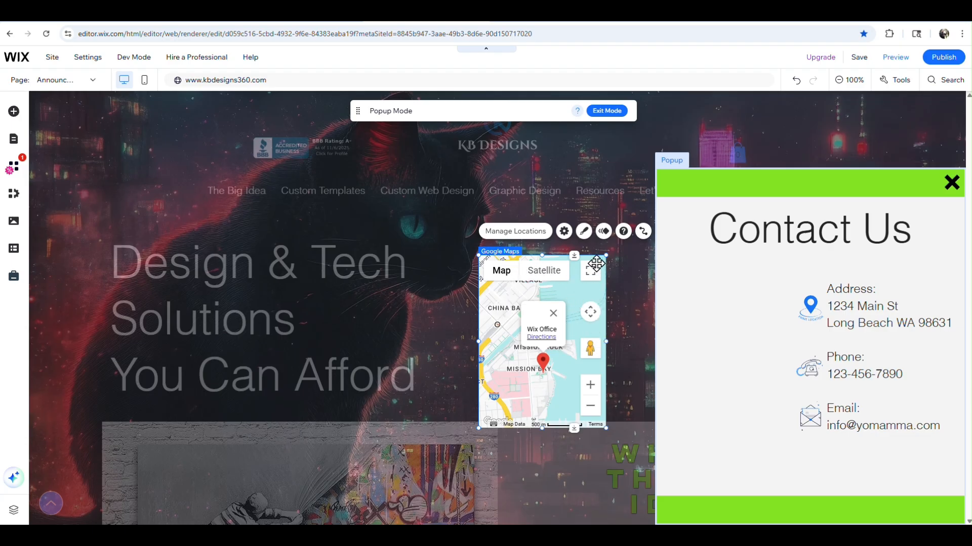
Turn off the map and satellite view switch in the Google Map's settings.
{"action": "left_click", "coordinate": [564, 232]}
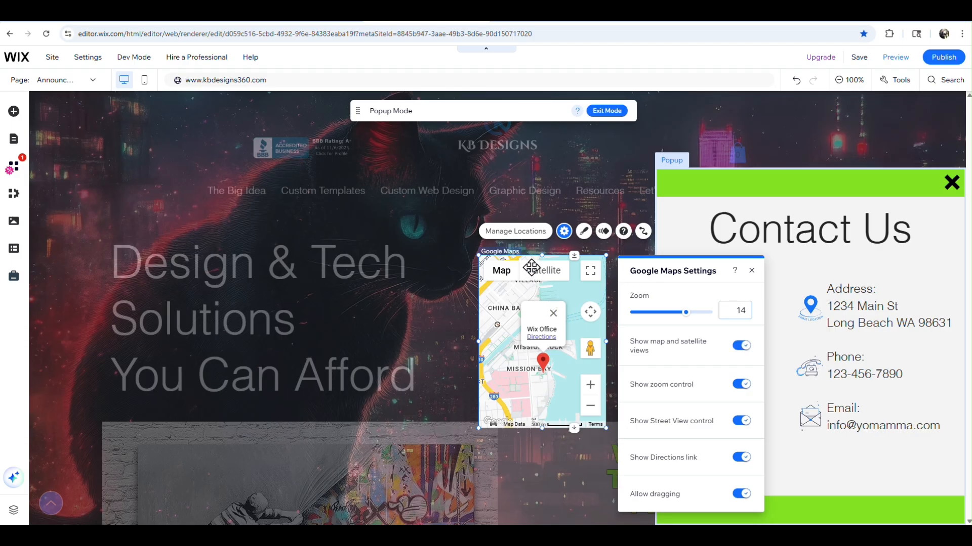
{"action": "left_click", "coordinate": [741, 346]}
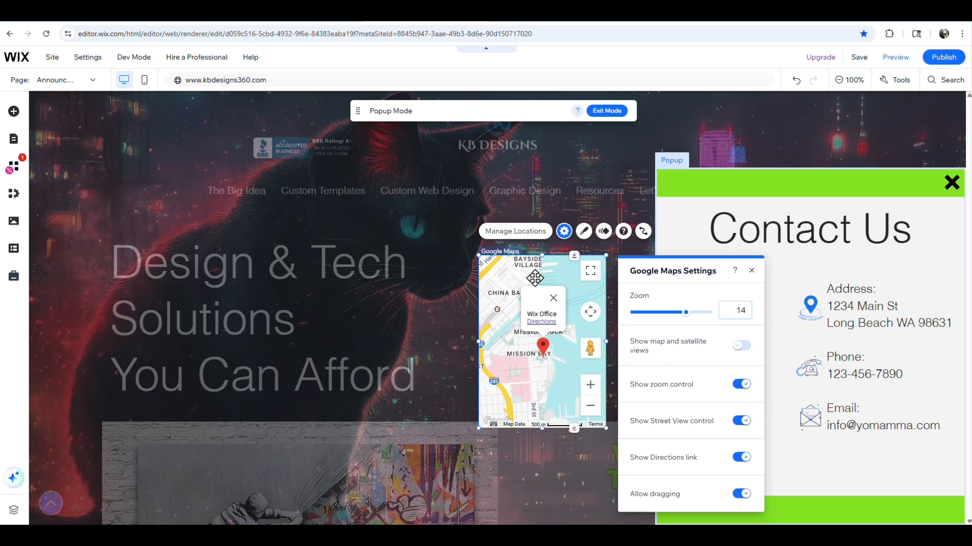
{"action": "left_click", "coordinate": [752, 277]}
Move the map into the popup's empty space beside the contact icons and nudge it slightly down.
{"action": "left_click_drag", "start_coordinate": [542, 301], "coordinate": [727, 317]}
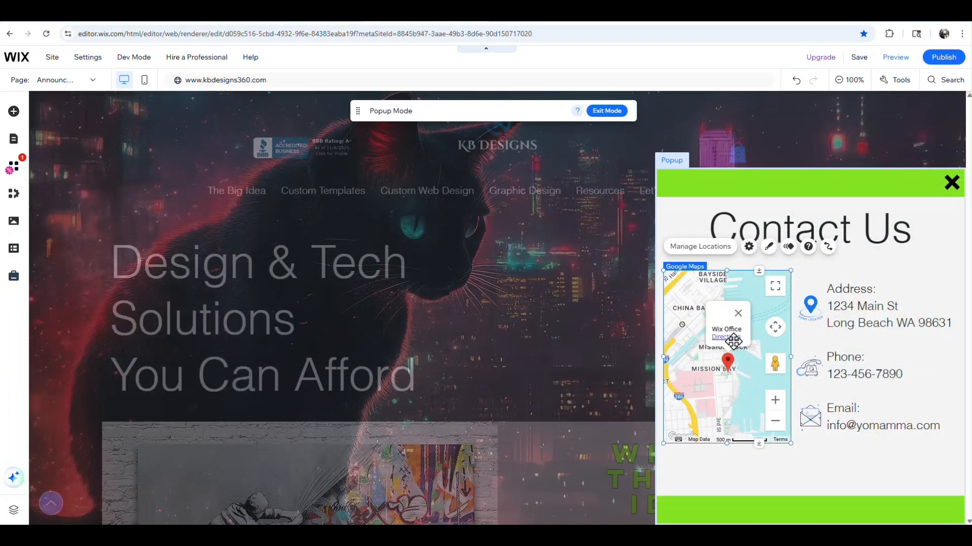
{"action": "left_click_drag", "start_coordinate": [926, 268], "coordinate": [829, 329]}
{"action": "key", "text": "ctrl+z"}
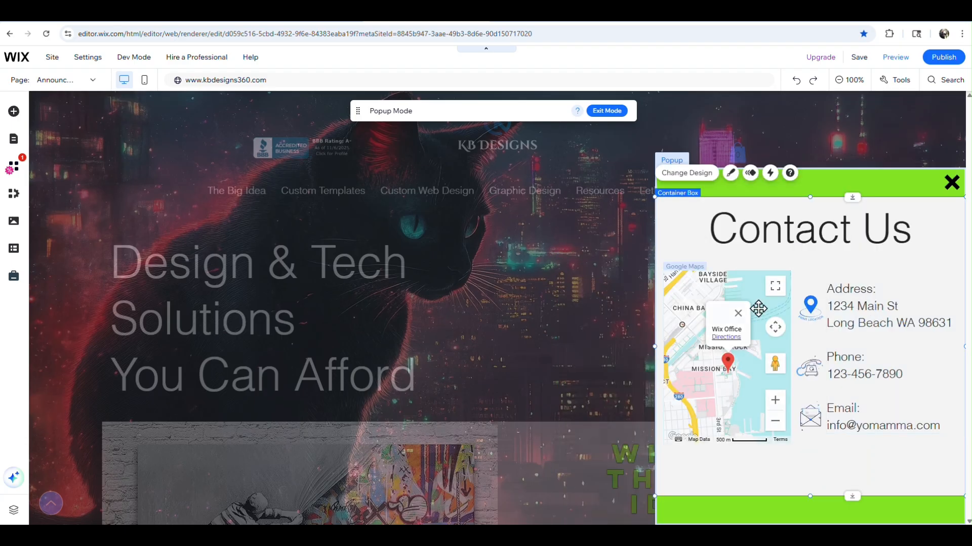
{"action": "left_click", "coordinate": [757, 308]}
{"action": "left_click_drag", "start_coordinate": [757, 309], "coordinate": [758, 311]}
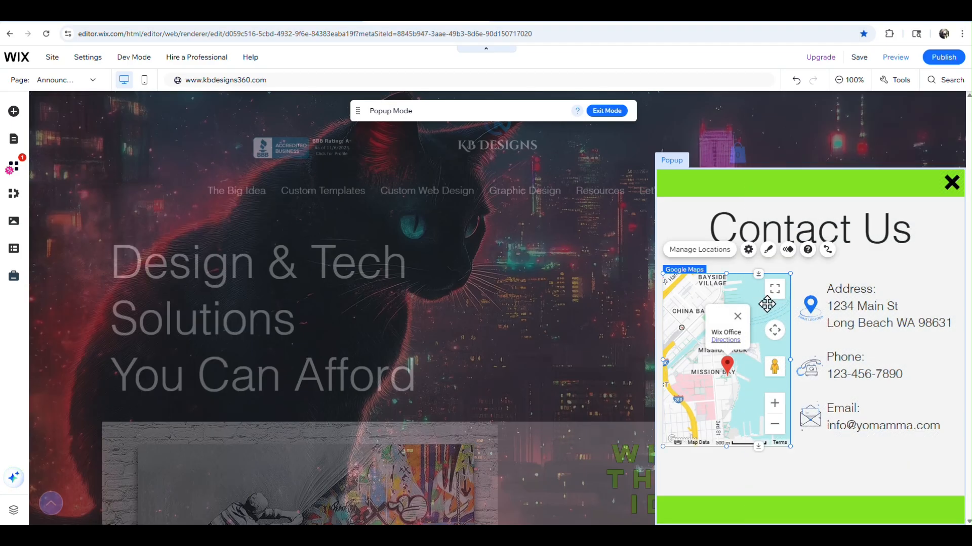
Select the map, the three icons and the contact text together and shift them slightly down and left within the popup.
{"action": "left_click", "coordinate": [810, 306], "text": "shift"}
{"action": "left_click", "coordinate": [810, 368], "text": "shift"}
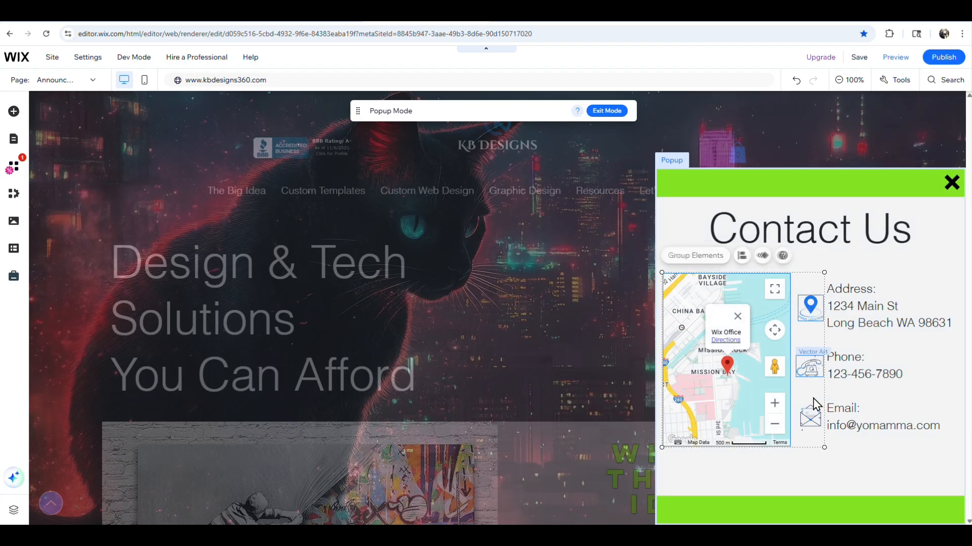
{"action": "left_click", "coordinate": [809, 418], "text": "shift"}
{"action": "left_click", "coordinate": [873, 381], "text": "shift"}
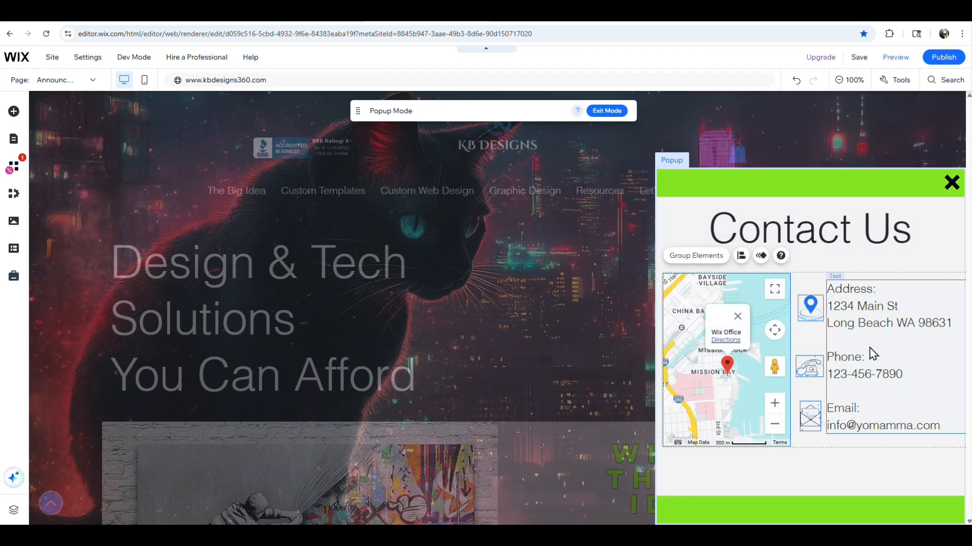
{"action": "mouse_move", "coordinate": [869, 351]}
{"action": "left_mouse_down"}
{"action": "mouse_move", "coordinate": [865, 334]}
{"action": "mouse_move", "coordinate": [865, 366]}
{"action": "mouse_move", "coordinate": [866, 357]}
{"action": "left_mouse_up"}
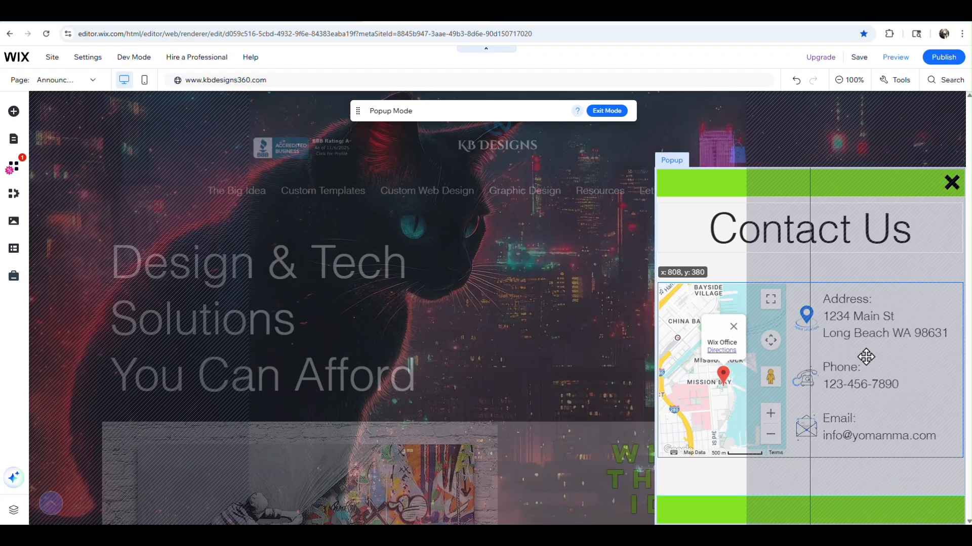
{"action": "left_click_drag", "start_coordinate": [866, 357], "coordinate": [866, 357]}
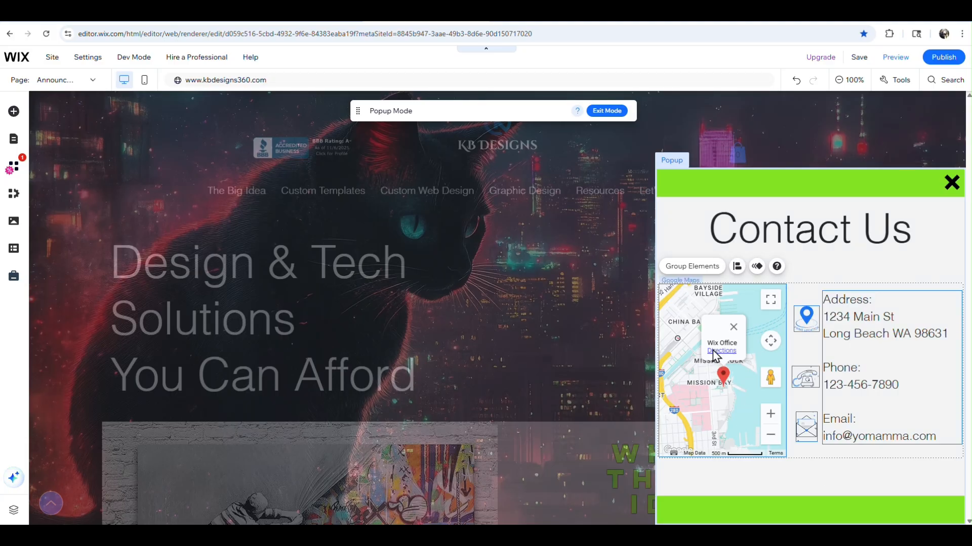
Set the Google Map's location address to Long Beach, Washington.
{"action": "left_click", "coordinate": [734, 304]}
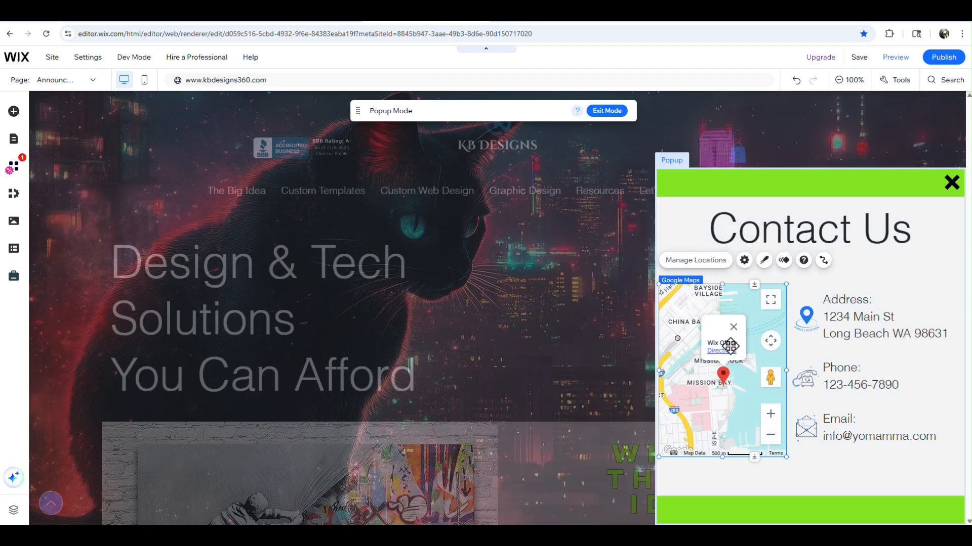
{"action": "left_click", "coordinate": [693, 260]}
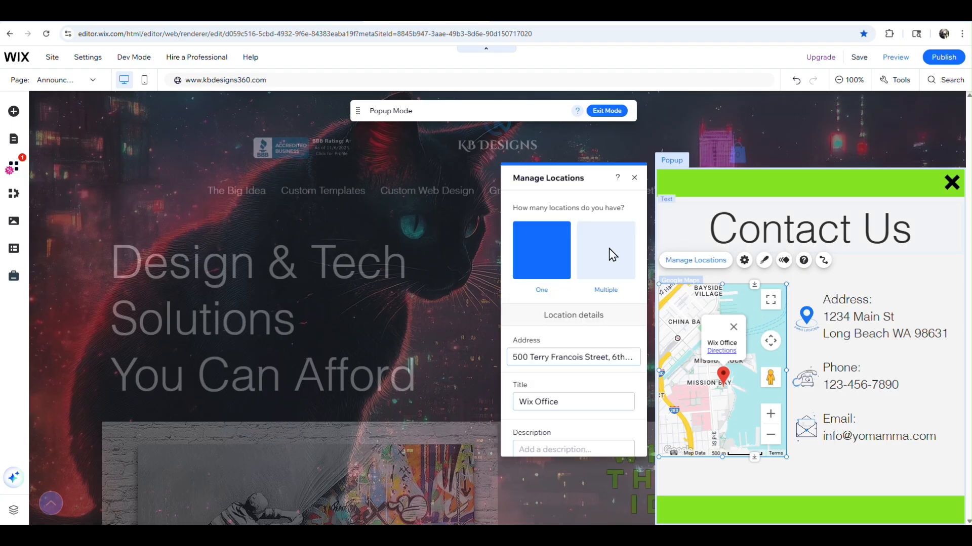
{"action": "triple_click", "coordinate": [566, 356]}
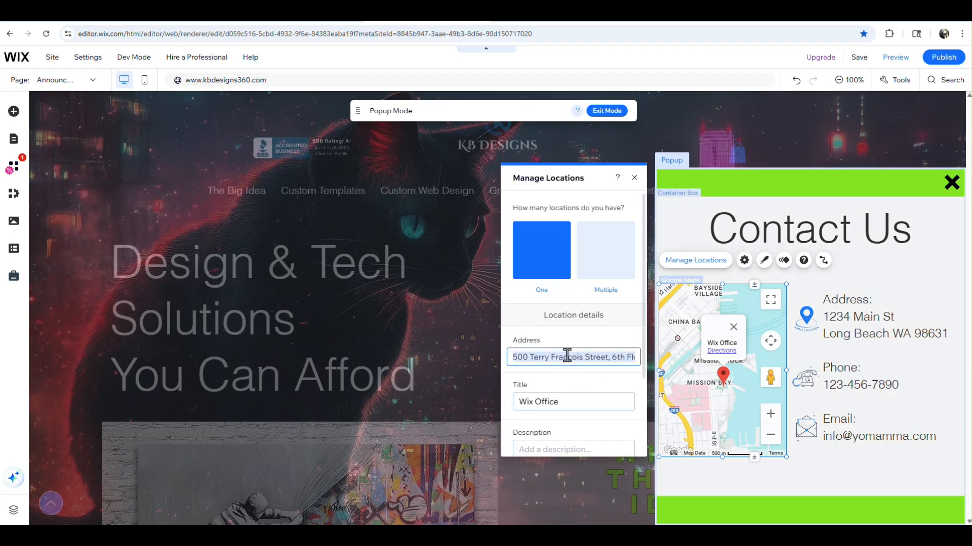
{"action": "type", "text": "long b"}
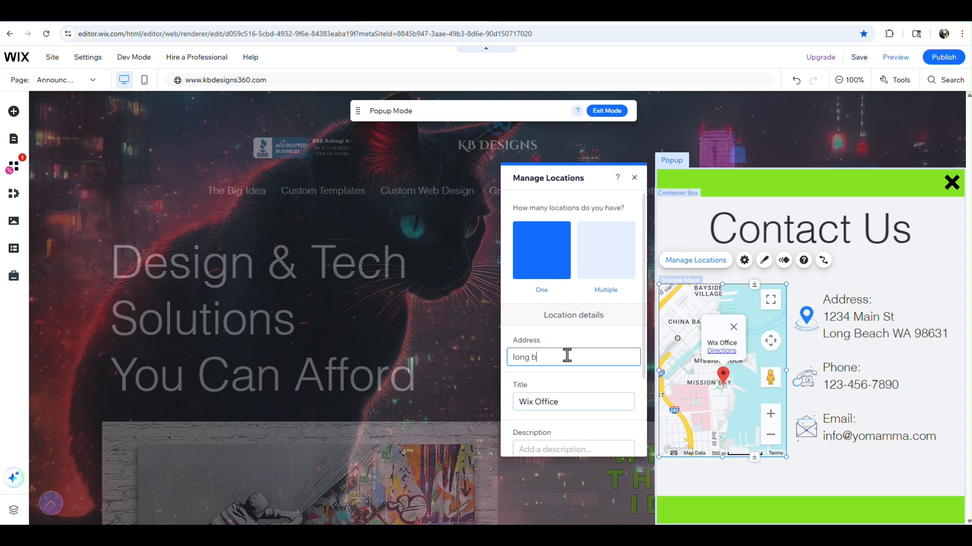
{"action": "type", "text": "each washington"}
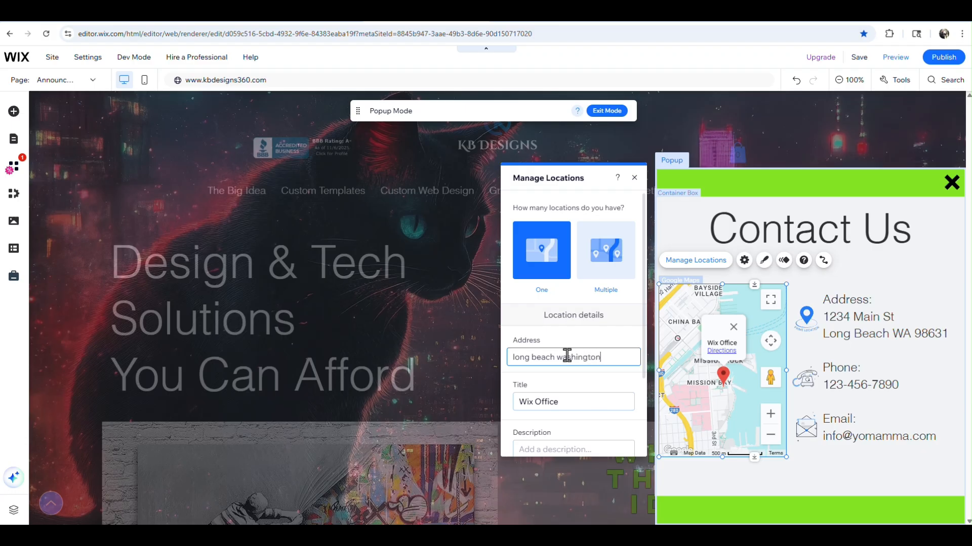
Title the map location "KB Designs", describe it as "Tech wizards" and close the location settings.
{"action": "left_click", "coordinate": [567, 398]}
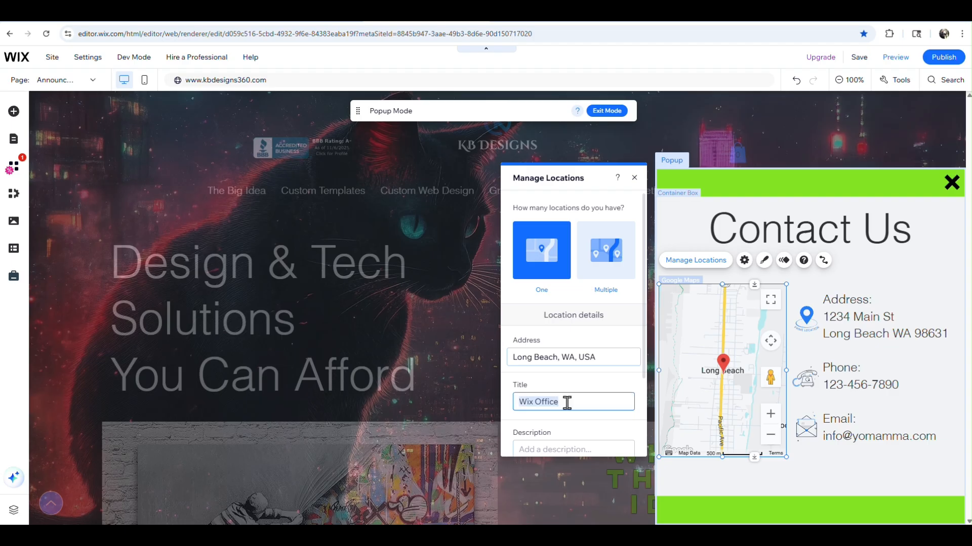
{"action": "type", "text": "KB Designs"}
{"action": "scroll", "coordinate": [628, 400], "scroll_direction": "down", "scroll_amount": 2}
{"action": "left_click", "coordinate": [572, 347]}
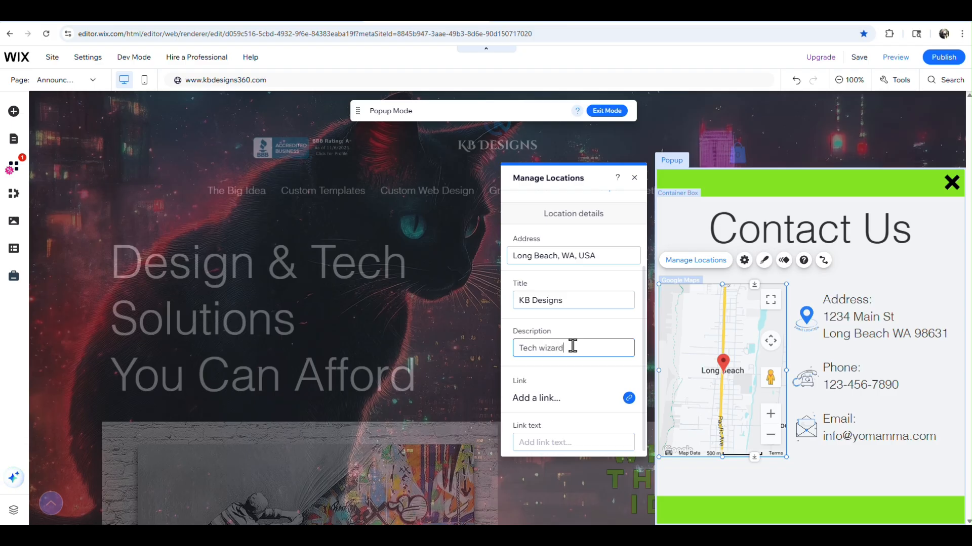
{"action": "scroll", "coordinate": [595, 381], "scroll_direction": "down", "scroll_amount": 1}
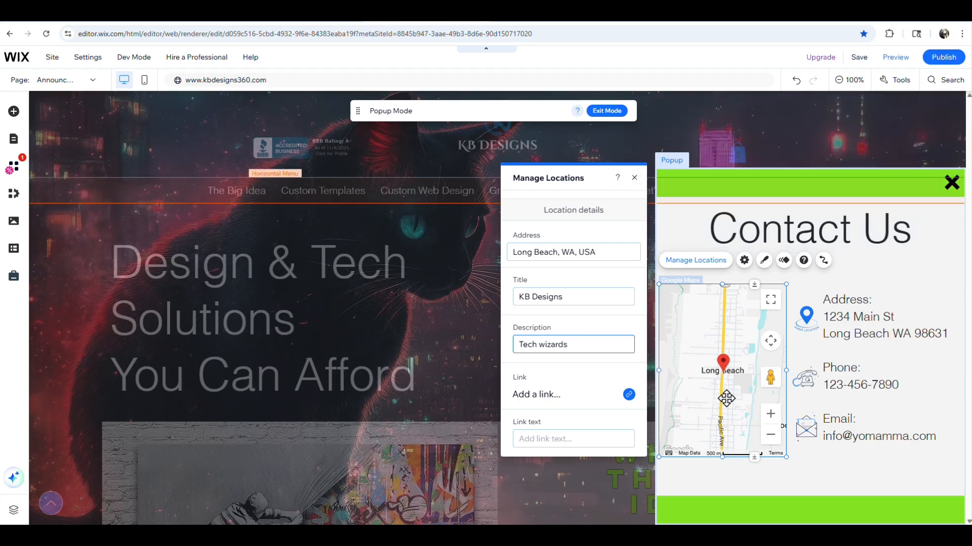
{"action": "left_click", "coordinate": [702, 317]}
{"action": "left_click", "coordinate": [634, 178]}
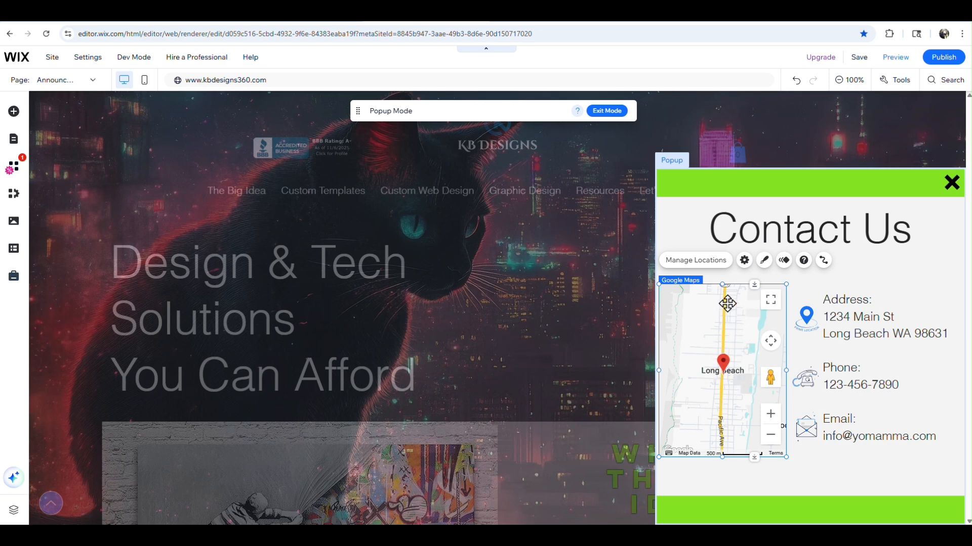
{"action": "left_click", "coordinate": [883, 292]}
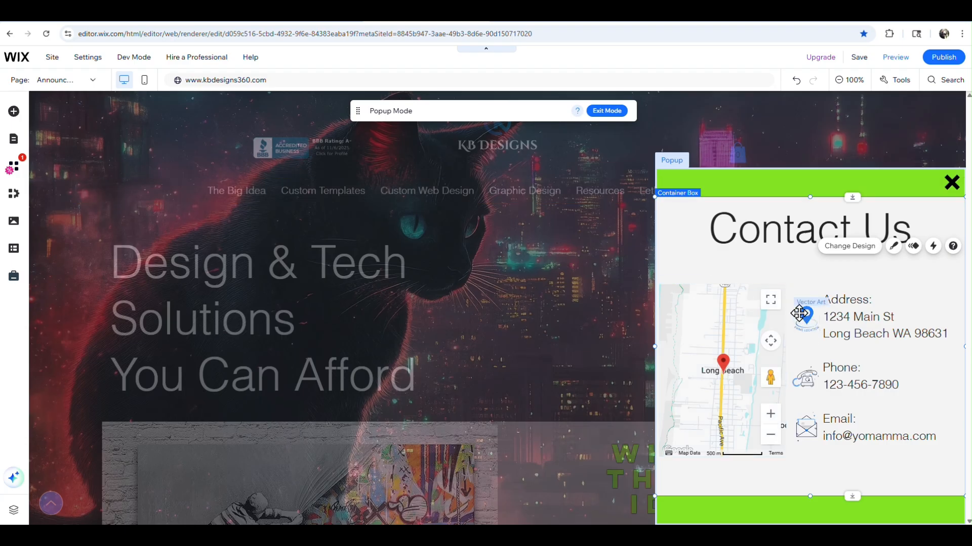
Search the vector art library for "Mouse" and look through the results for a suitable mouse.
{"action": "left_click", "coordinate": [14, 112]}
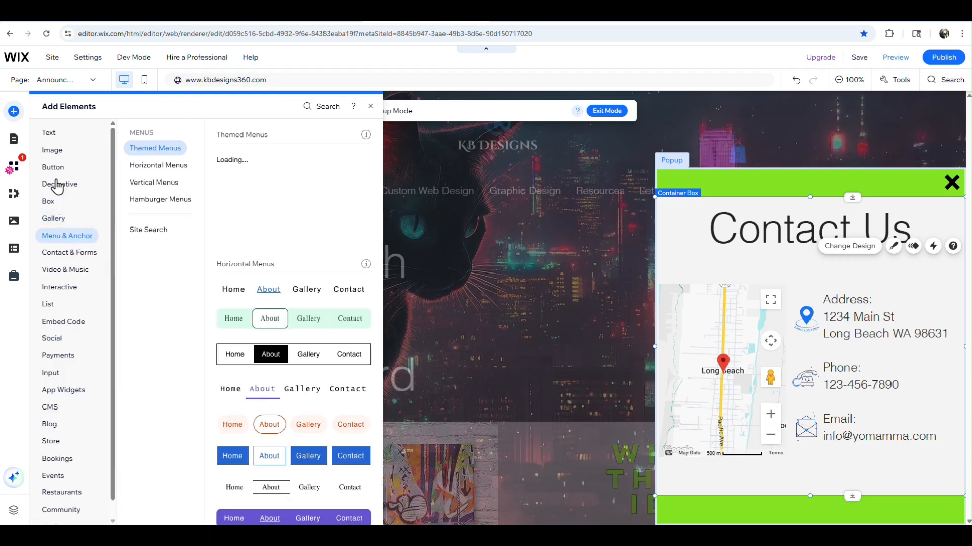
{"action": "mouse_move", "coordinate": [57, 186]}
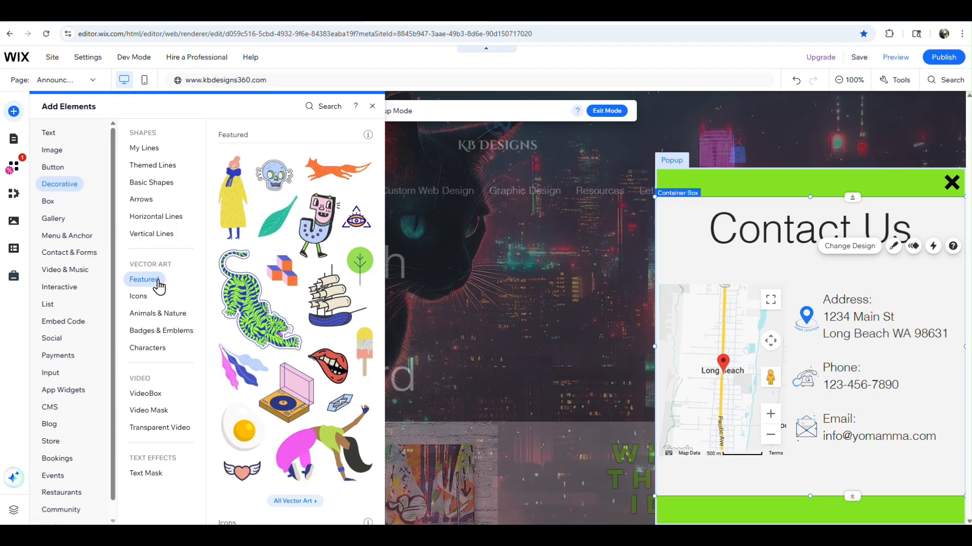
{"action": "left_click", "coordinate": [315, 503]}
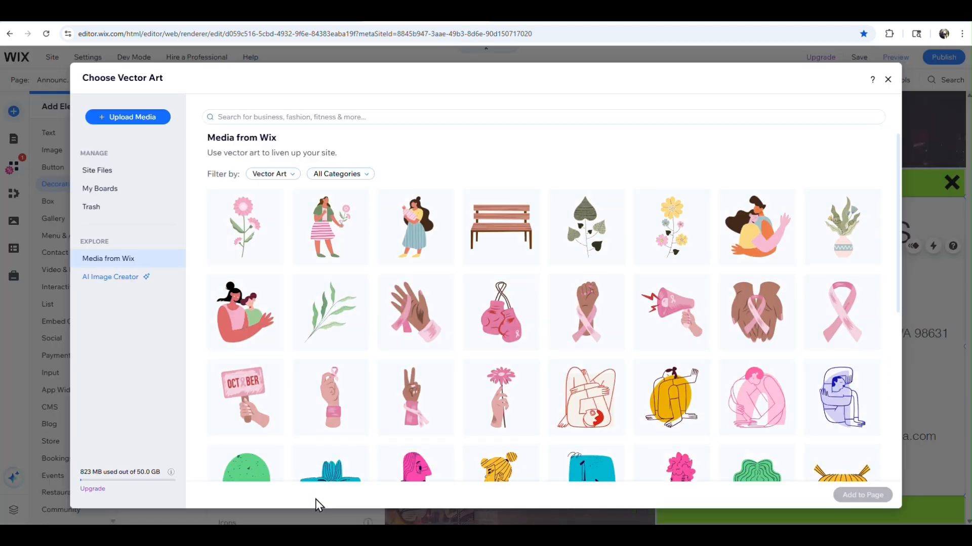
{"action": "left_click", "coordinate": [333, 116]}
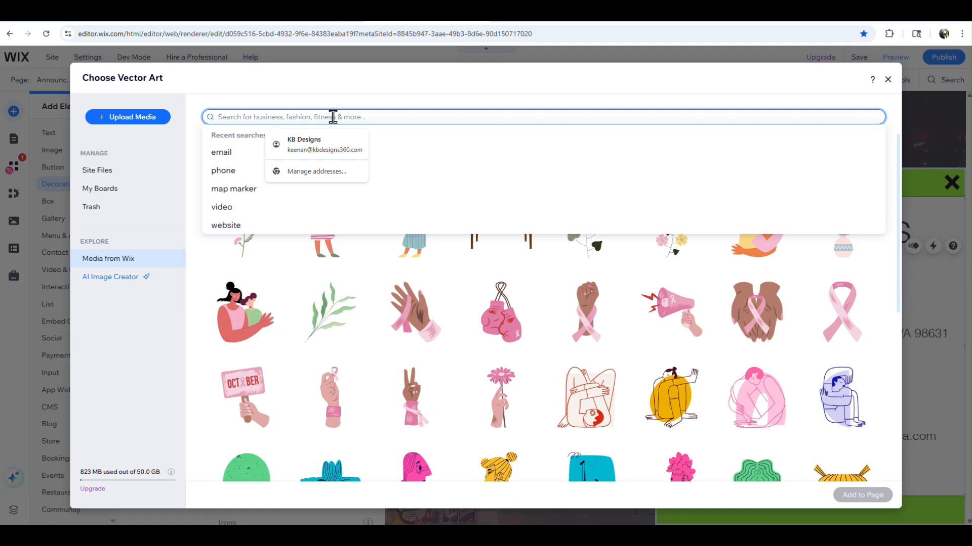
{"action": "type", "text": "Mouse"}
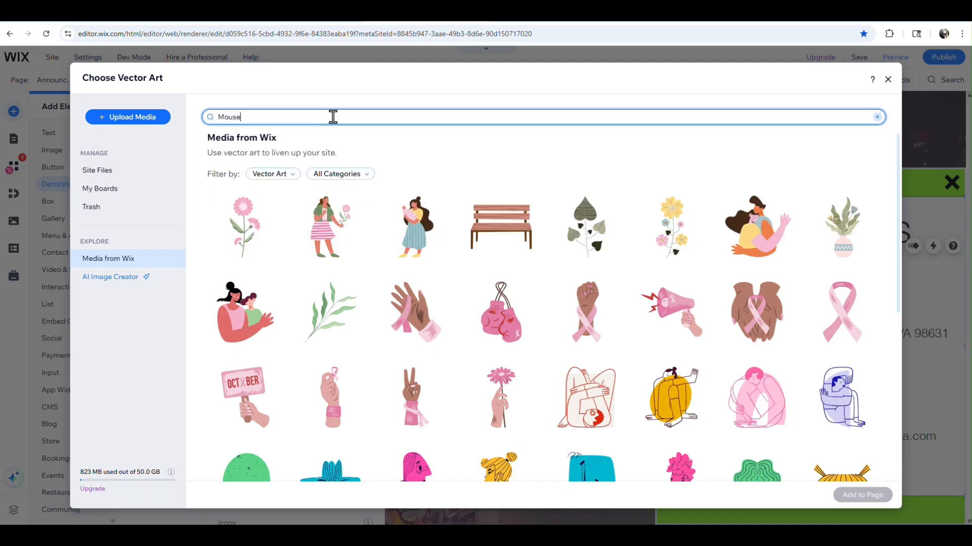
{"action": "key", "text": "Return"}
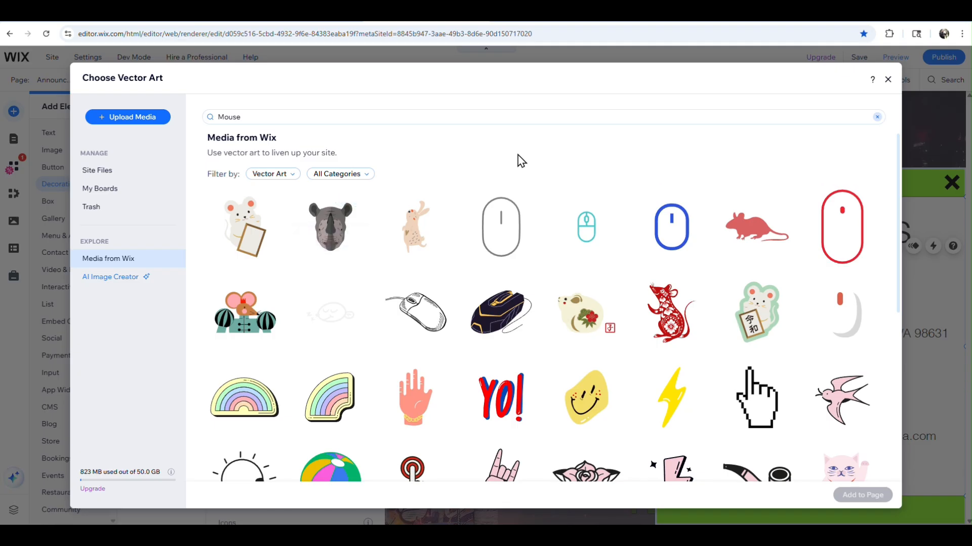
{"action": "scroll", "coordinate": [521, 161], "scroll_direction": "down", "scroll_amount": 3}
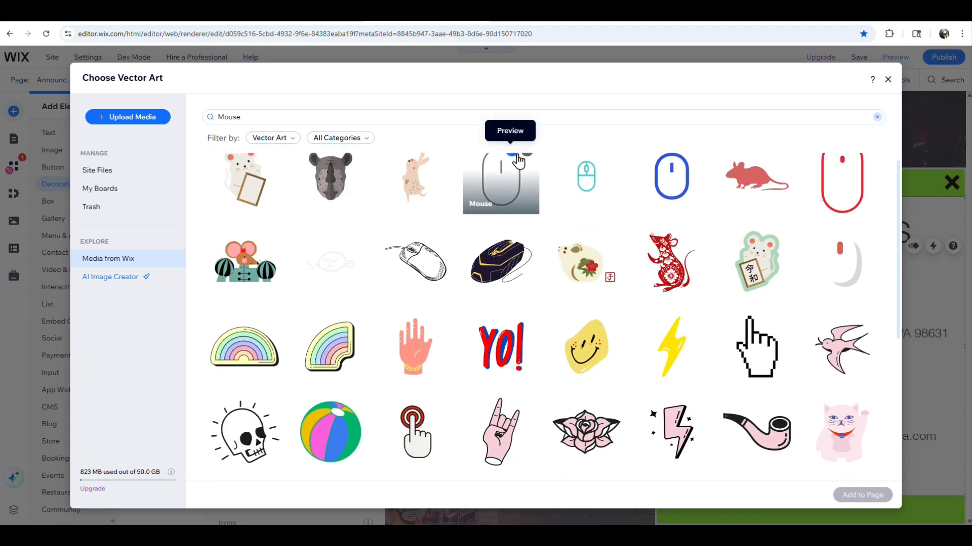
{"action": "scroll", "coordinate": [519, 161], "scroll_direction": "down", "scroll_amount": 4}
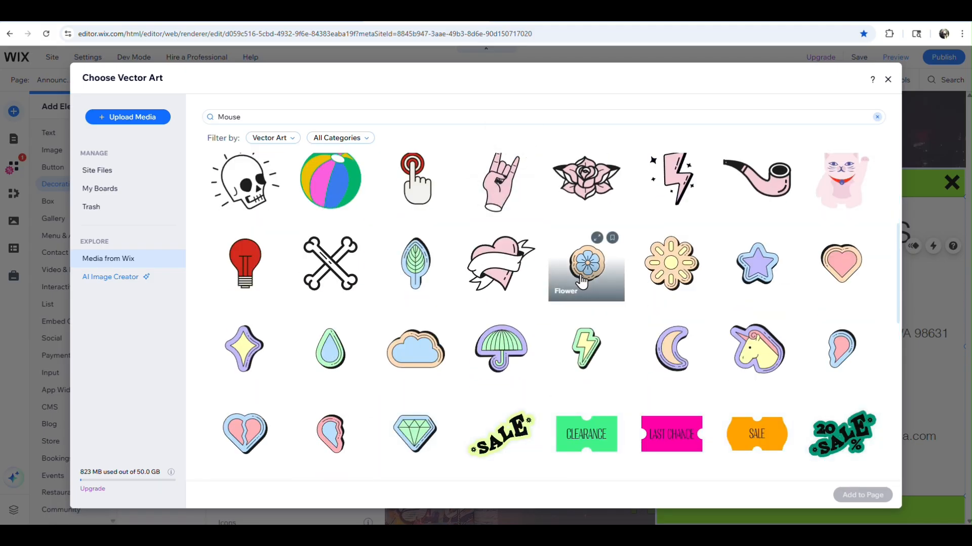
{"action": "scroll", "coordinate": [582, 276], "scroll_direction": "down", "scroll_amount": 5}
{"action": "scroll", "coordinate": [580, 278], "scroll_direction": "down", "scroll_amount": 5}
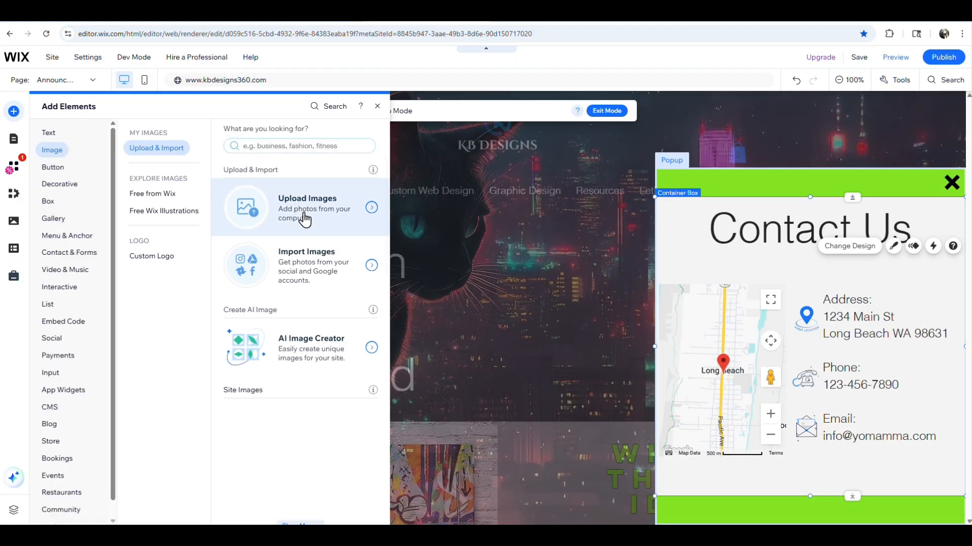
Search the Media from Wix image library for "mouse" and look through the photos.
{"action": "left_click", "coordinate": [306, 215]}
{"action": "left_click", "coordinate": [289, 117]}
{"action": "type", "text": "mouse"}
{"action": "key", "text": "Return"}
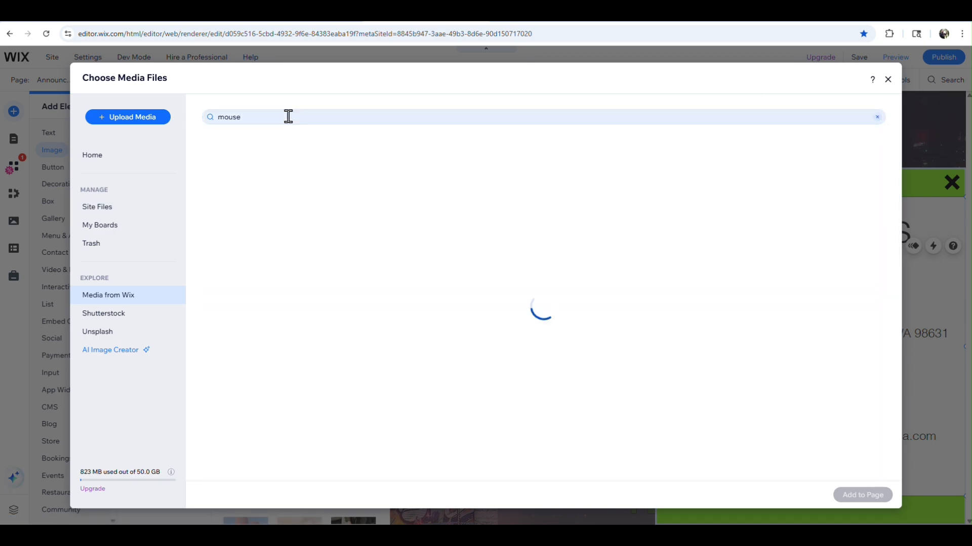
{"action": "left_click", "coordinate": [267, 174]}
{"action": "left_click", "coordinate": [250, 273]}
{"action": "left_click", "coordinate": [295, 174]}
{"action": "left_click", "coordinate": [253, 258]}
{"action": "scroll", "coordinate": [566, 303], "scroll_direction": "down", "scroll_amount": 5}
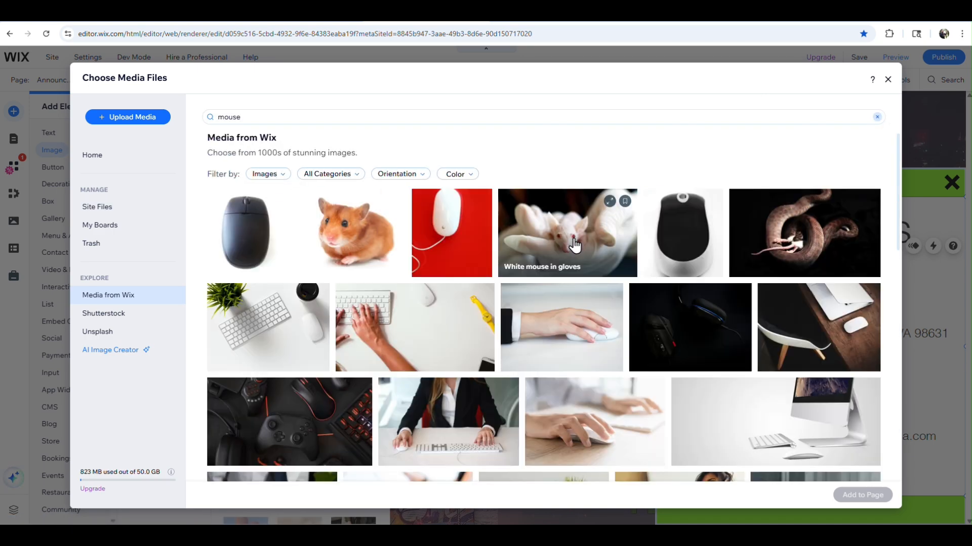
{"action": "scroll", "coordinate": [567, 303], "scroll_direction": "down", "scroll_amount": 1}
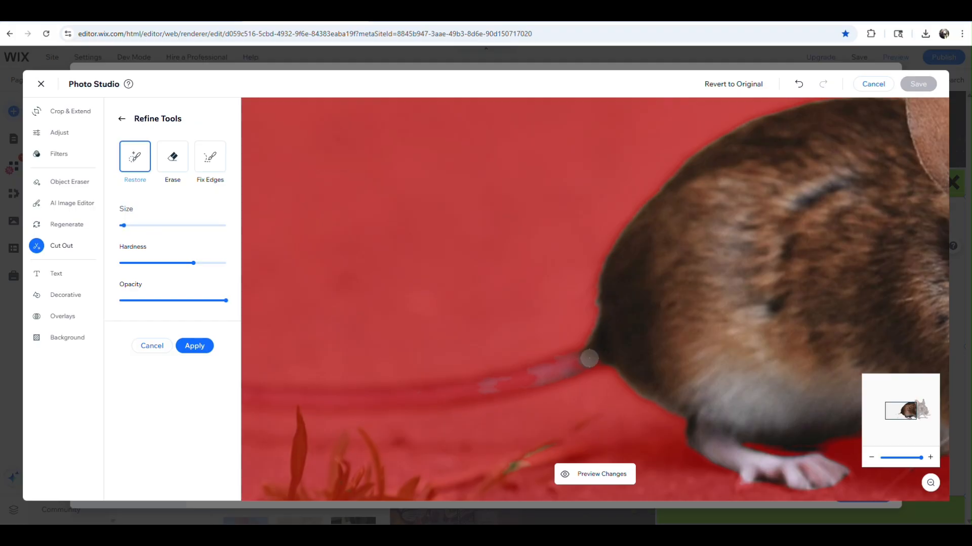
Restore the mouse's full tail in the photo cut-out with a small Restore brush.
{"action": "left_click_drag", "start_coordinate": [588, 358], "coordinate": [354, 402]}
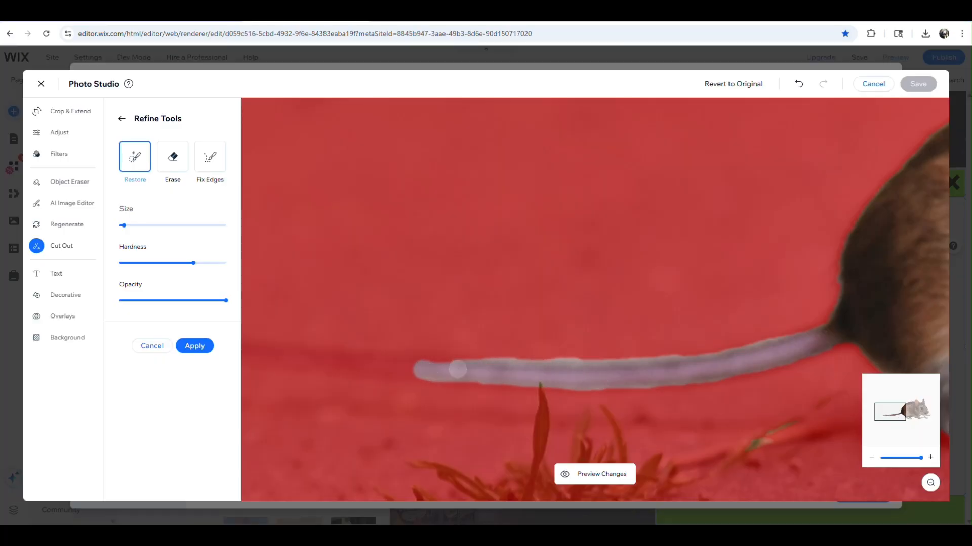
{"action": "left_click_drag", "start_coordinate": [457, 369], "coordinate": [445, 375]}
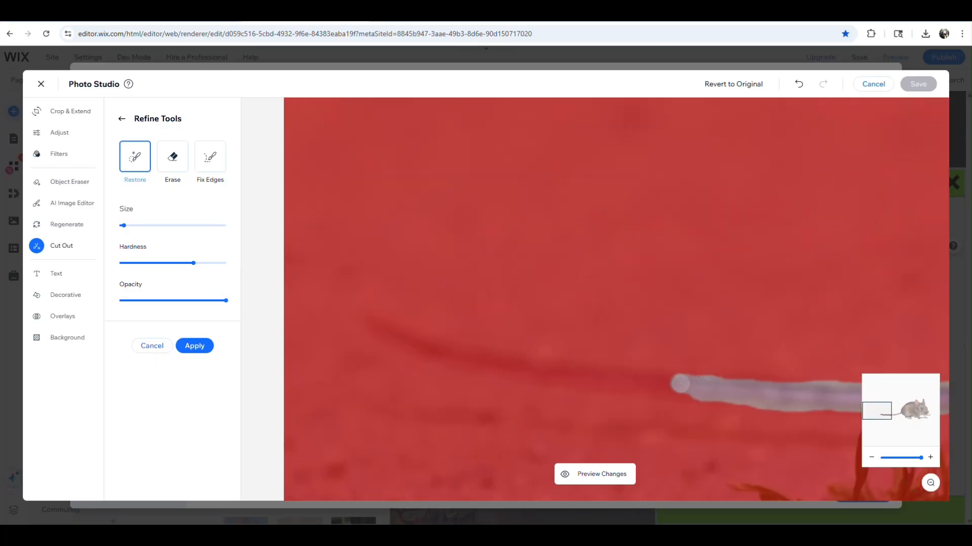
{"action": "left_click_drag", "start_coordinate": [651, 391], "coordinate": [365, 317]}
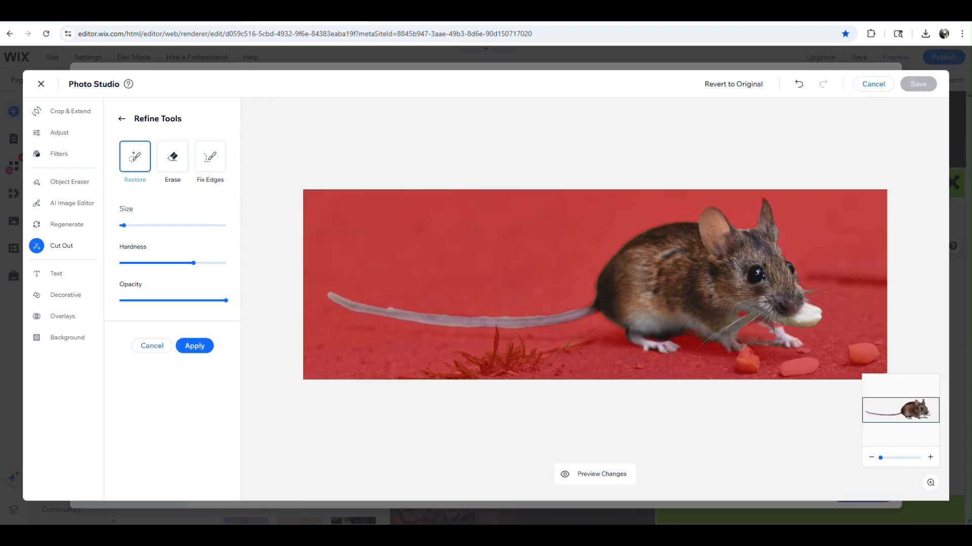
Check and apply the refined cut-out and flip the mouse image horizontally.
{"action": "left_click_drag", "start_coordinate": [123, 226], "coordinate": [151, 225]}
{"action": "left_click", "coordinate": [560, 475]}
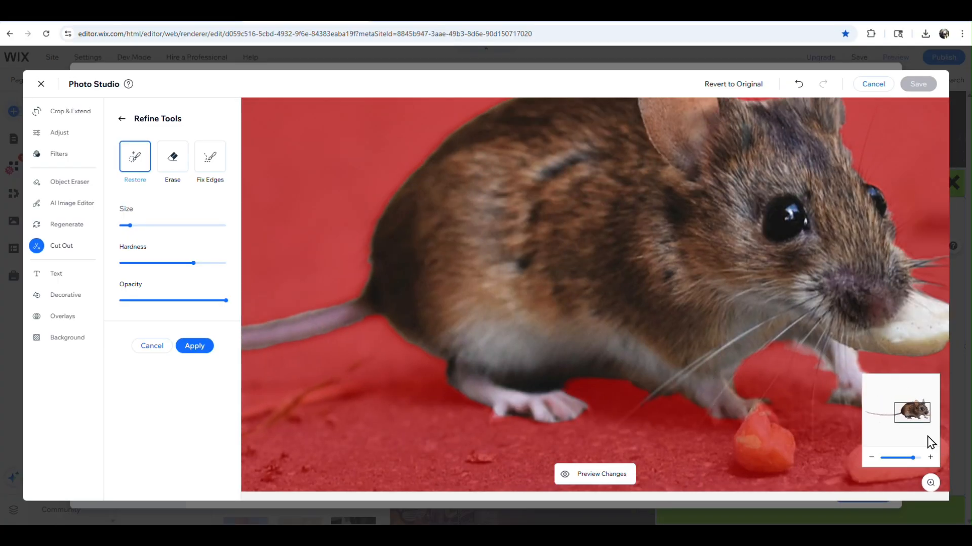
{"action": "left_click_drag", "start_coordinate": [912, 457], "coordinate": [880, 458]}
{"action": "left_click", "coordinate": [577, 481]}
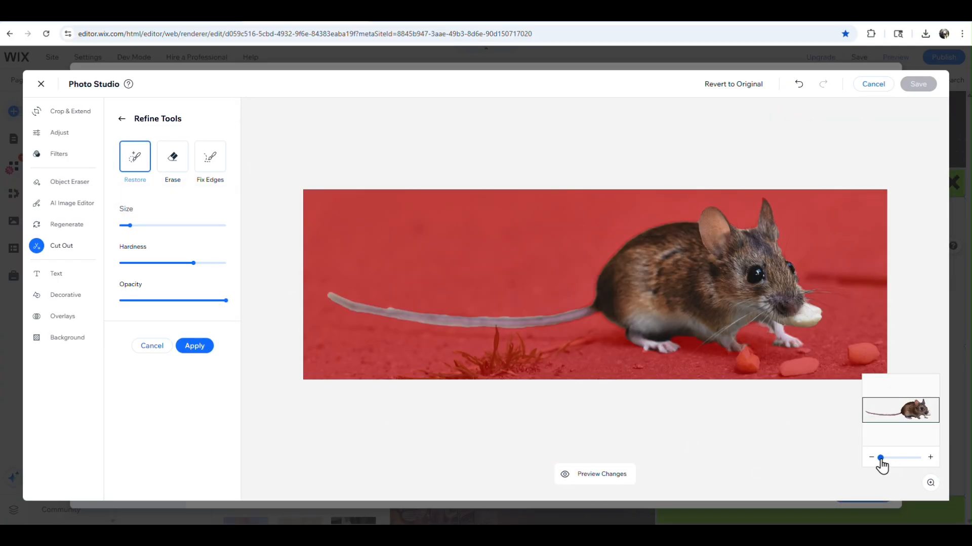
{"action": "left_click_drag", "start_coordinate": [880, 459], "coordinate": [900, 458]}
{"action": "left_click", "coordinate": [194, 346]}
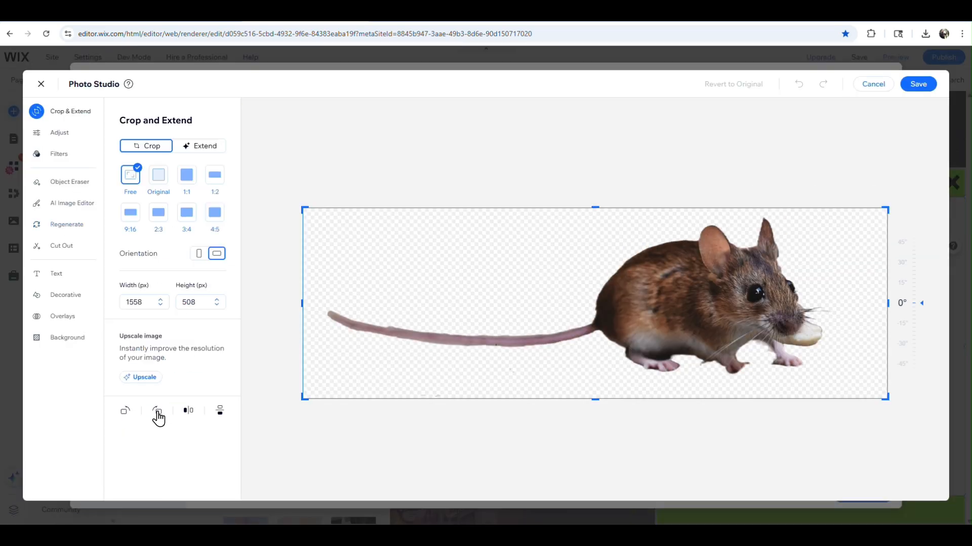
{"action": "left_click", "coordinate": [156, 412]}
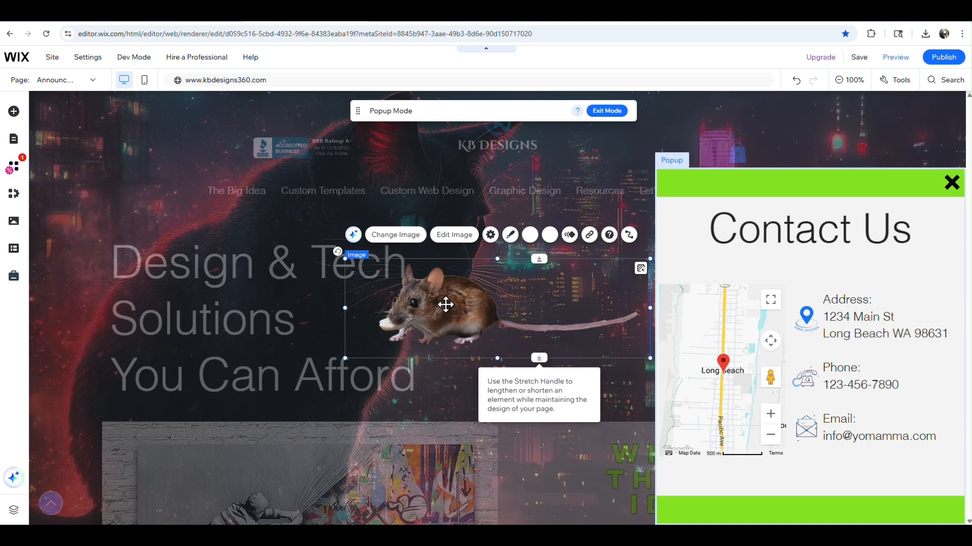
Shrink the mouse image and place it in the popup on the map's upper edge, below the "Contact Us" title.
{"action": "left_click_drag", "start_coordinate": [344, 258], "coordinate": [500, 305]}
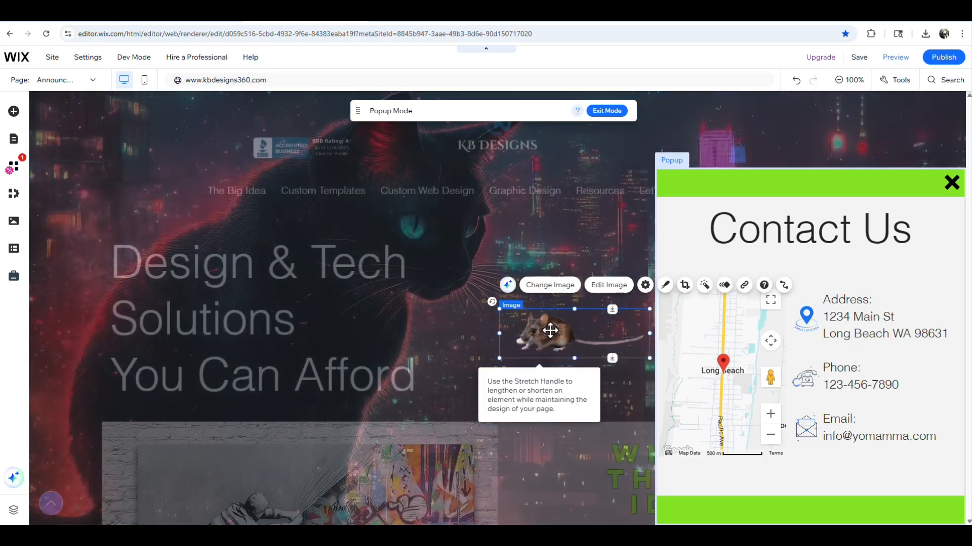
{"action": "left_click_drag", "start_coordinate": [551, 330], "coordinate": [512, 300]}
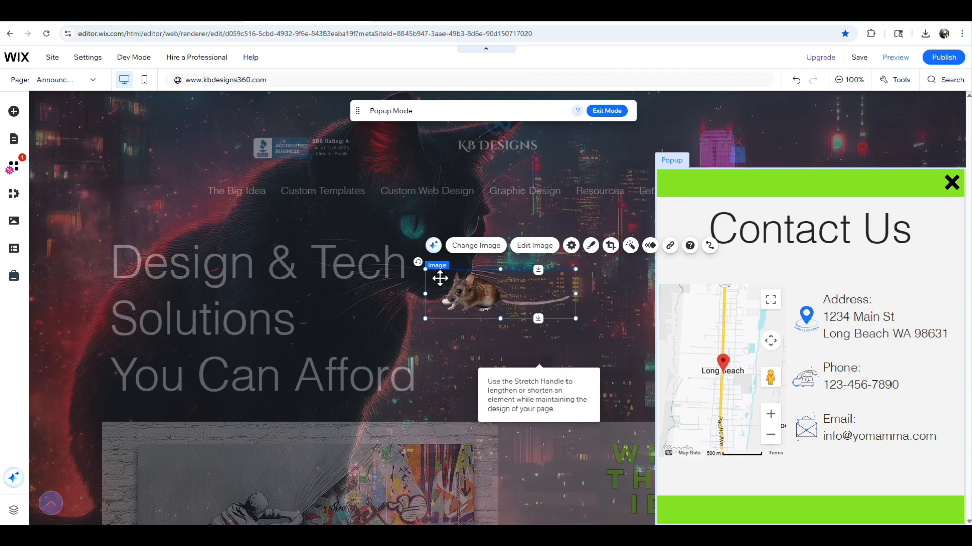
{"action": "left_click_drag", "start_coordinate": [426, 270], "coordinate": [453, 278]}
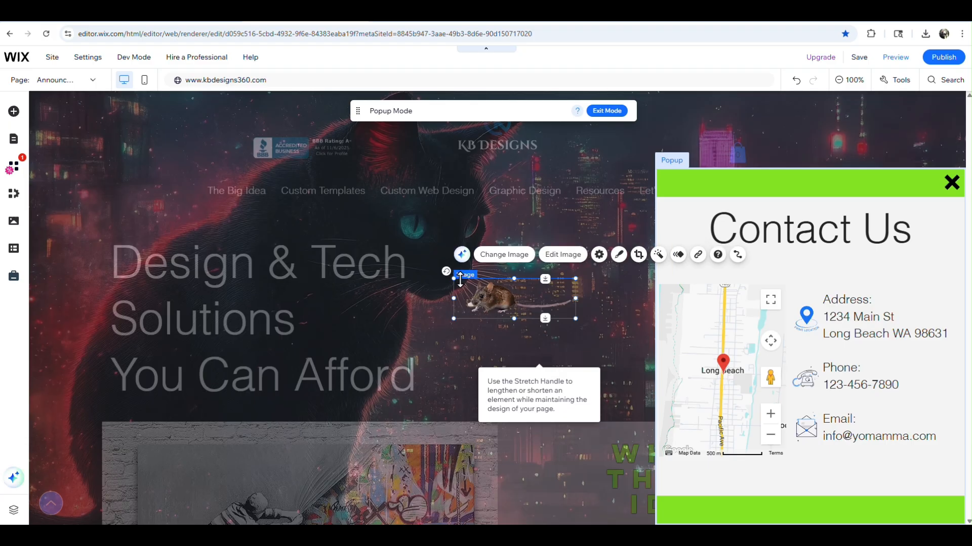
{"action": "left_click_drag", "start_coordinate": [460, 280], "coordinate": [676, 268]}
{"action": "left_click", "coordinate": [526, 373]}
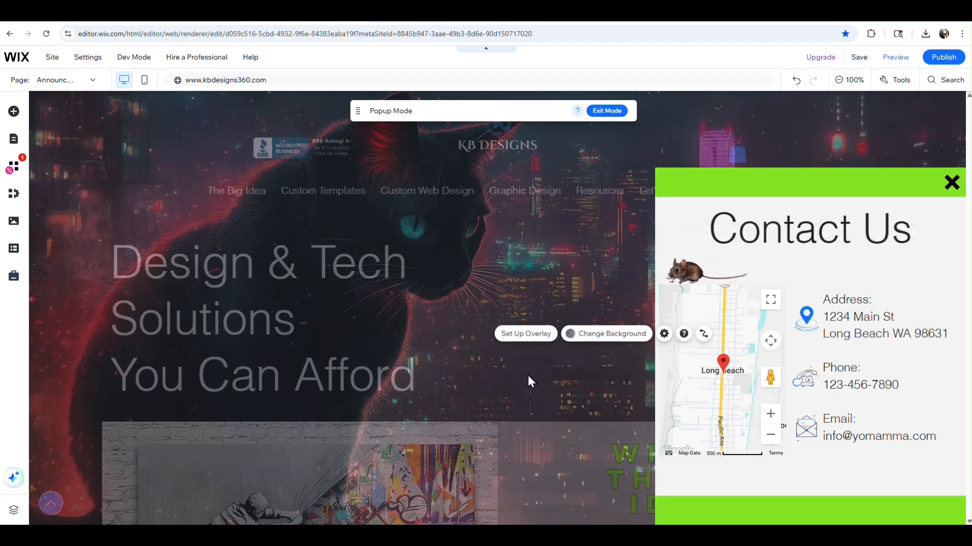
Apply the Grow entrance animation to the mouse image, with the image layered directly below Google Maps.
{"action": "left_click", "coordinate": [684, 271]}
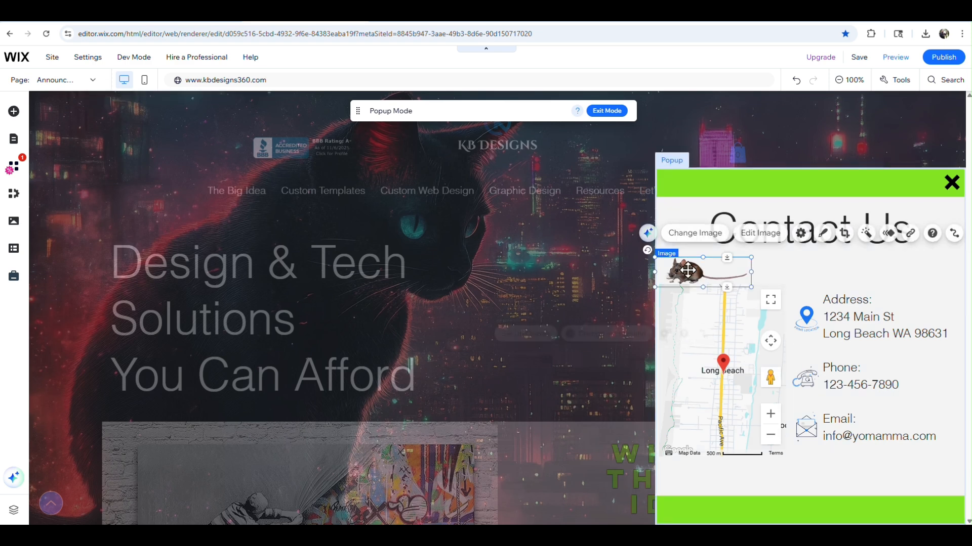
{"action": "left_click", "coordinate": [879, 234]}
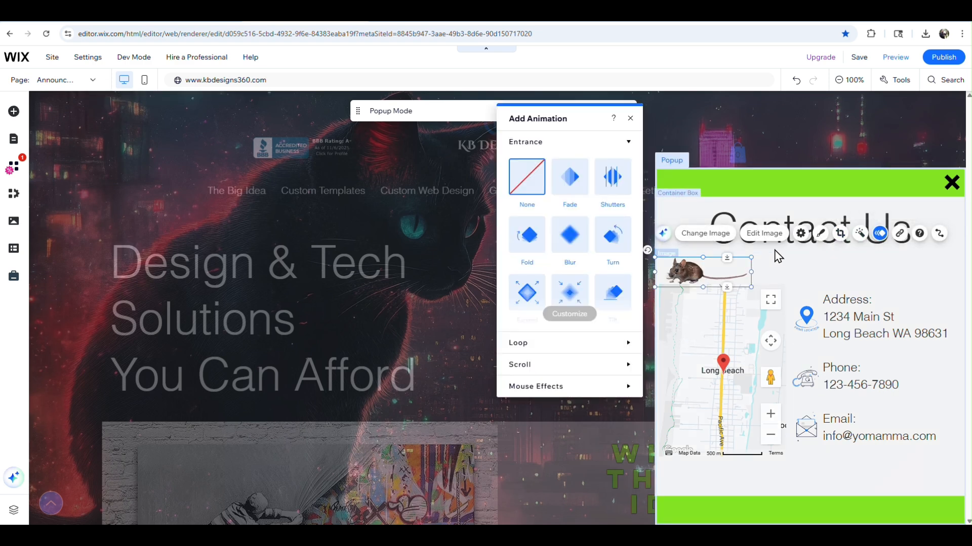
{"action": "scroll", "coordinate": [581, 250], "scroll_direction": "down", "scroll_amount": 3}
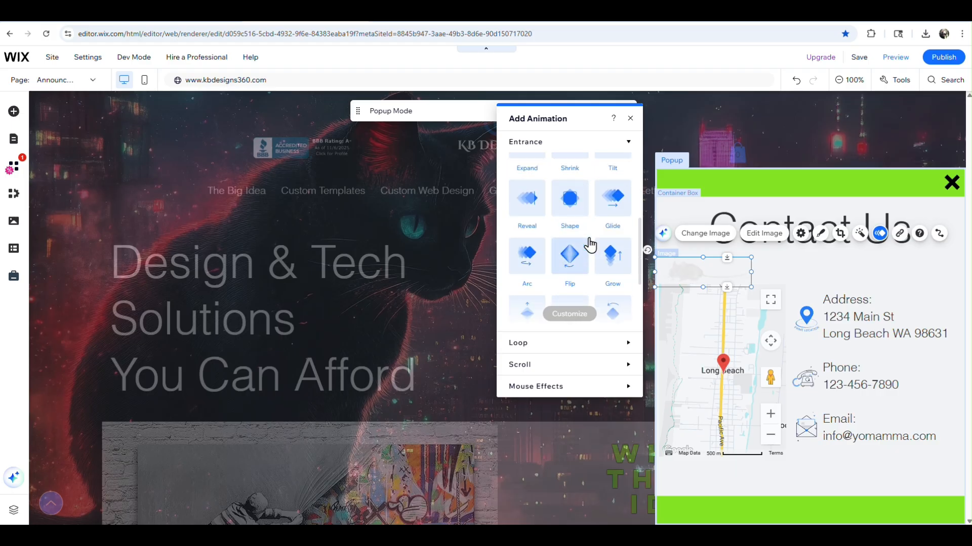
{"action": "left_click", "coordinate": [617, 259]}
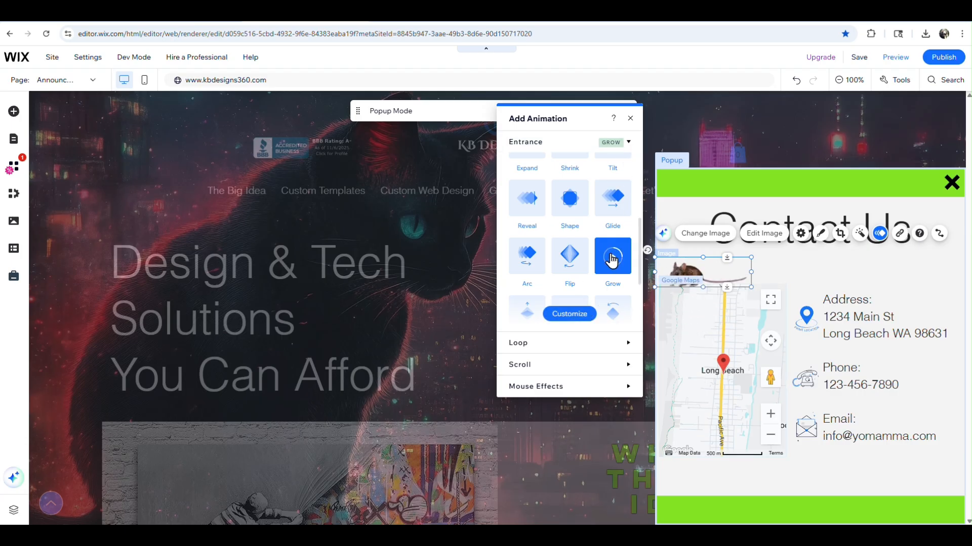
{"action": "left_click", "coordinate": [14, 511]}
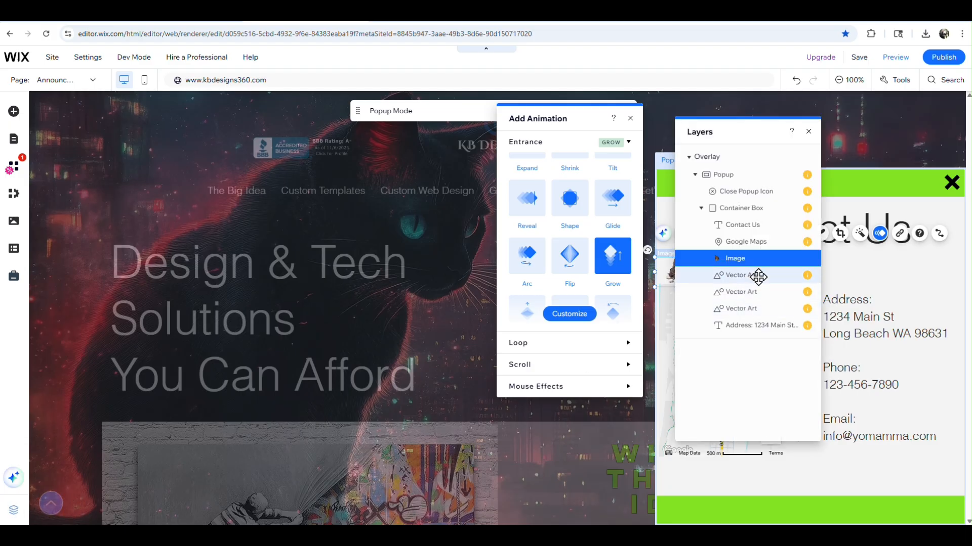
{"action": "left_click_drag", "start_coordinate": [754, 255], "coordinate": [752, 242]}
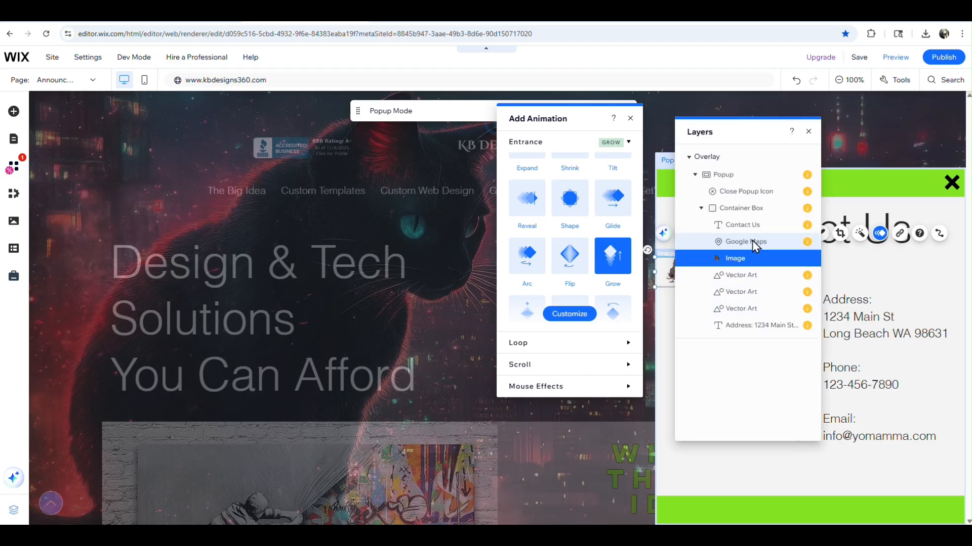
{"action": "left_click", "coordinate": [809, 132]}
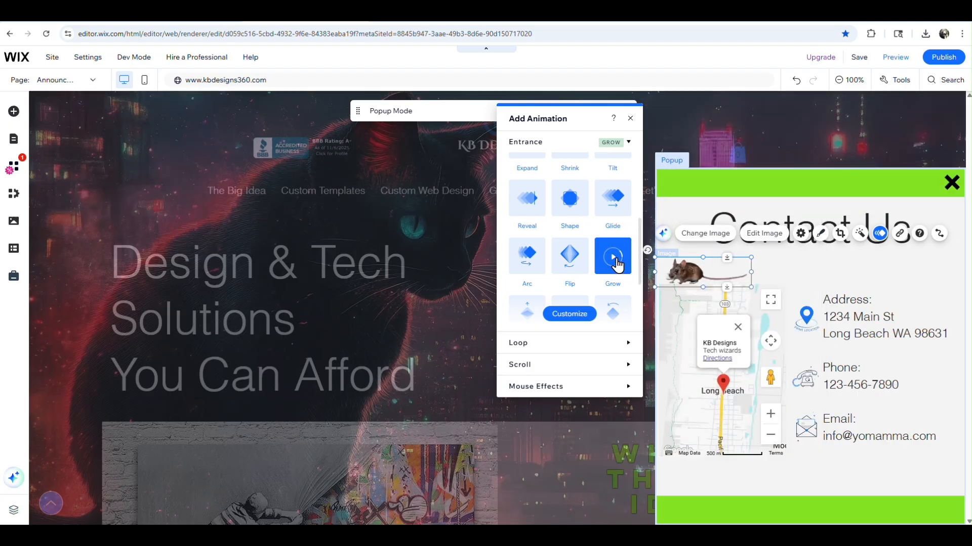
{"action": "left_click", "coordinate": [630, 119]}
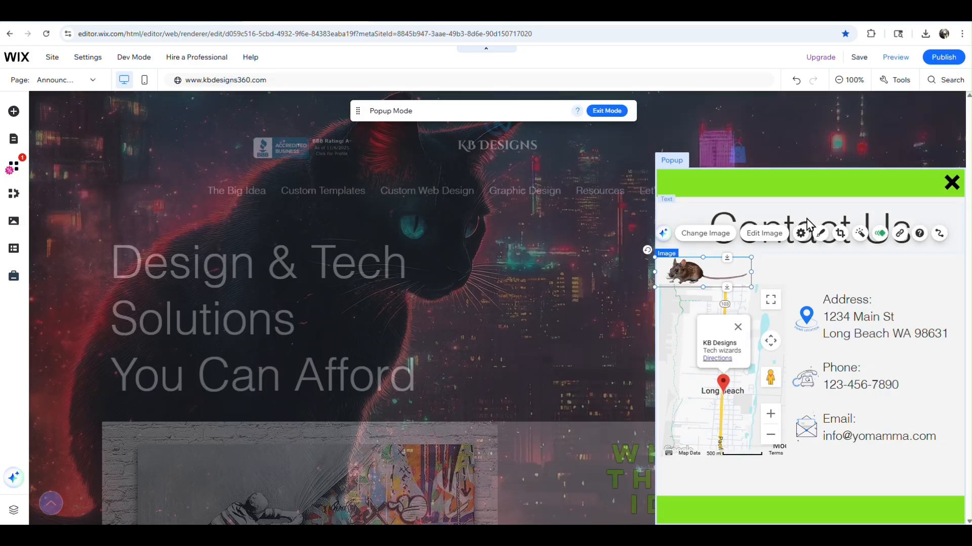
{"action": "left_click", "coordinate": [833, 218]}
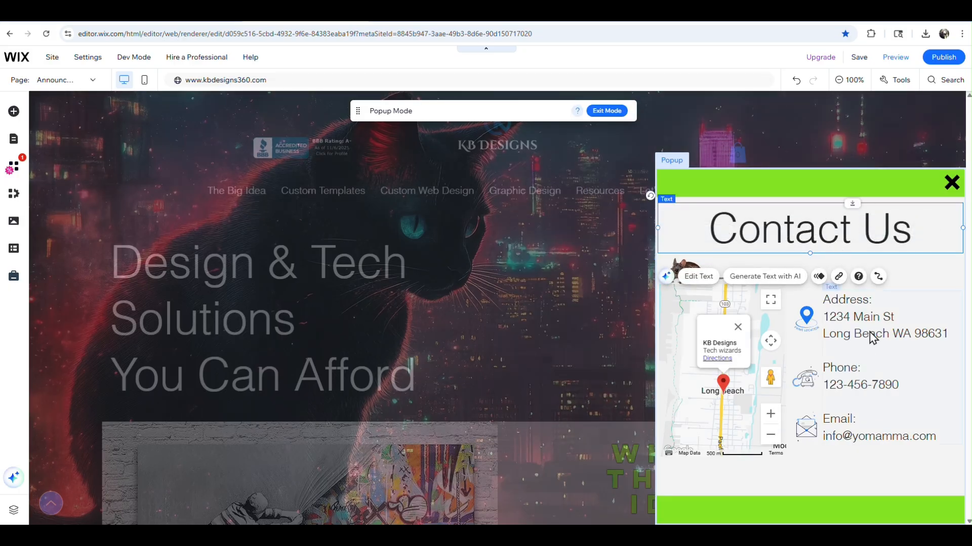
{"action": "left_click", "coordinate": [807, 316]}
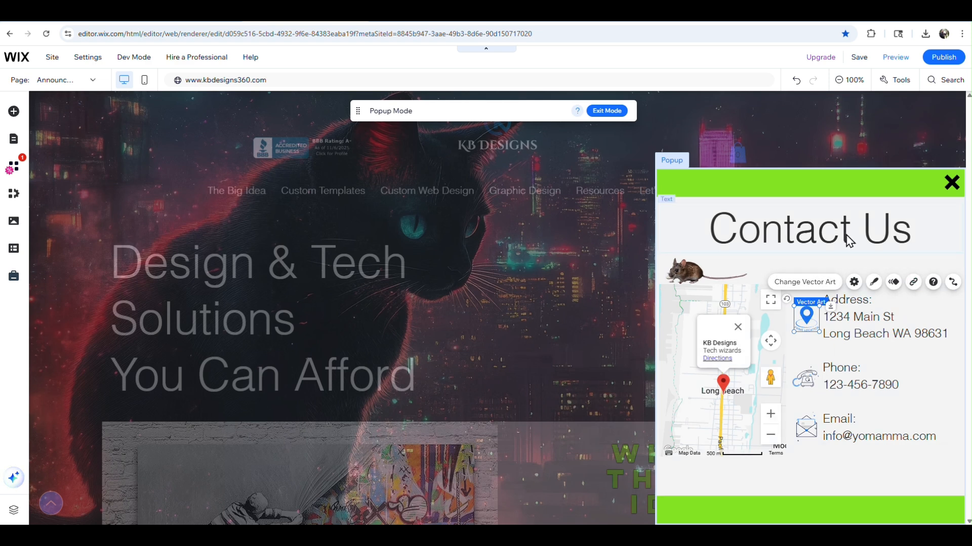
{"action": "left_click", "coordinate": [818, 226]}
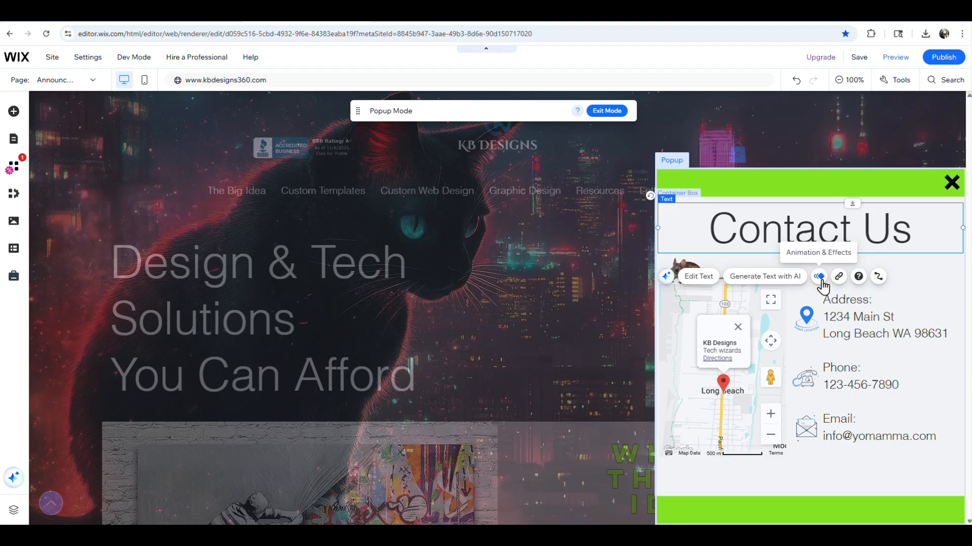
Apply the Bounce entrance animation to the address, phone and email icons together.
{"action": "left_click", "coordinate": [808, 326]}
{"action": "left_click", "coordinate": [805, 381], "text": "shift"}
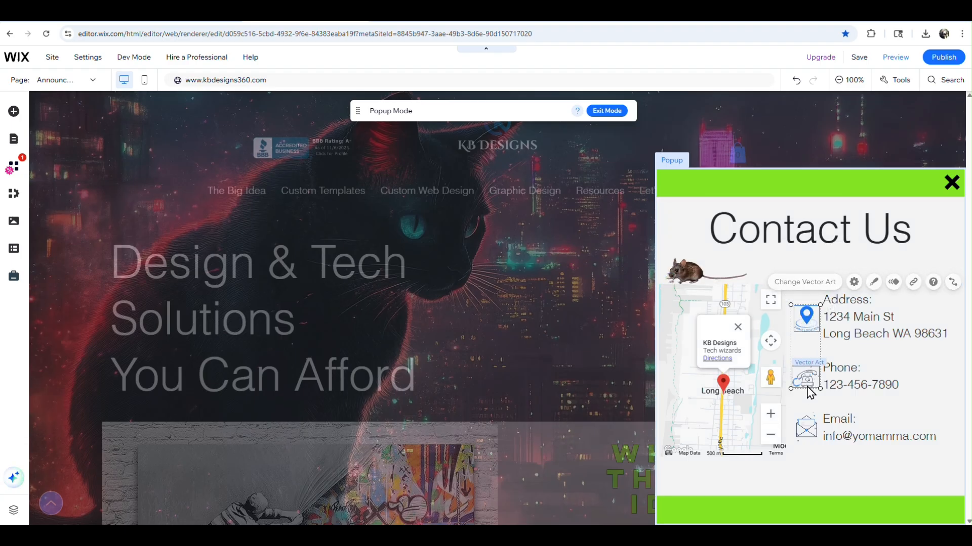
{"action": "left_click", "coordinate": [811, 429], "text": "shift"}
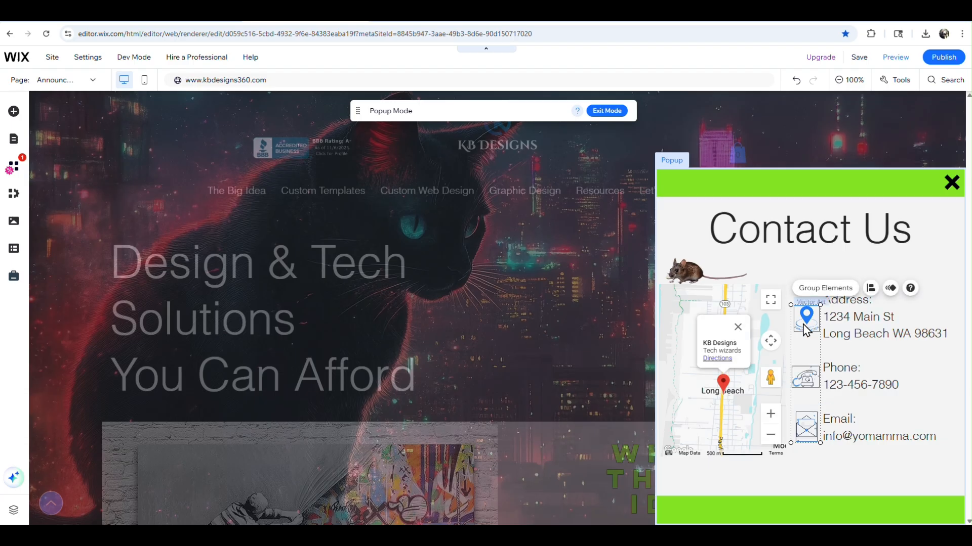
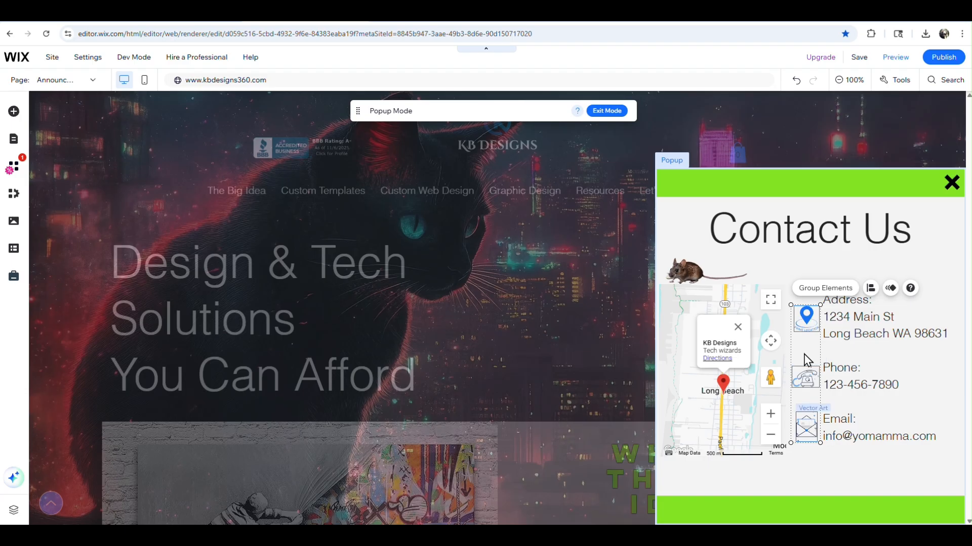
{"action": "left_click", "coordinate": [891, 290]}
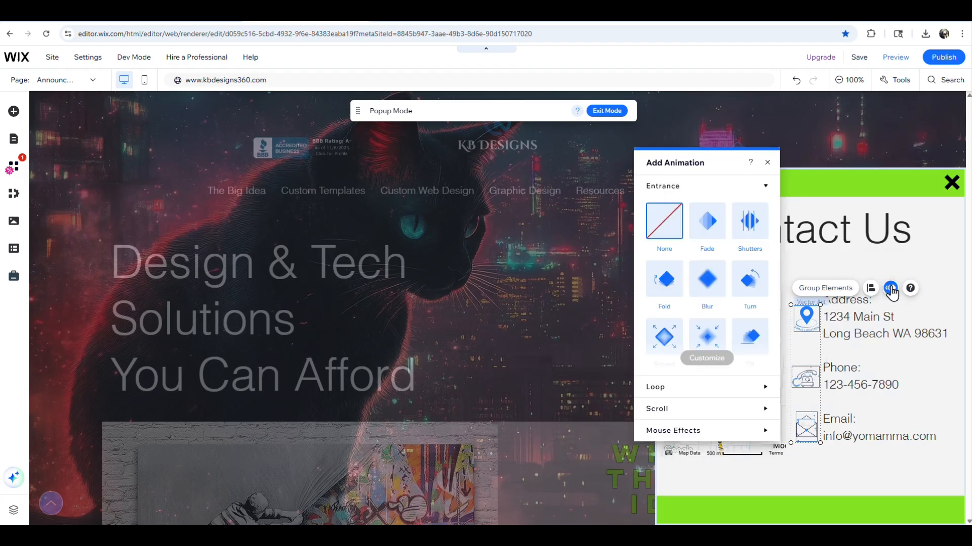
{"action": "scroll", "coordinate": [682, 313], "scroll_direction": "down", "scroll_amount": 3}
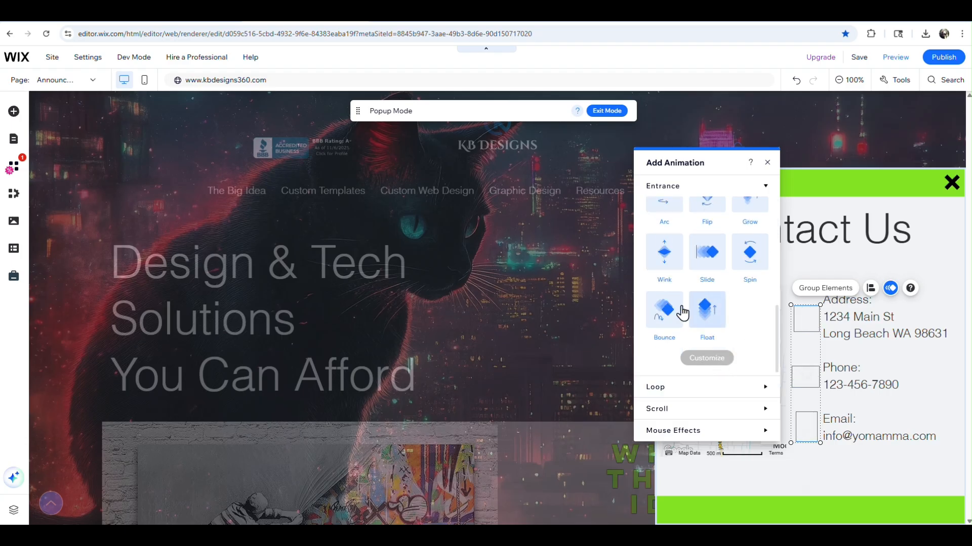
{"action": "left_click", "coordinate": [682, 312]}
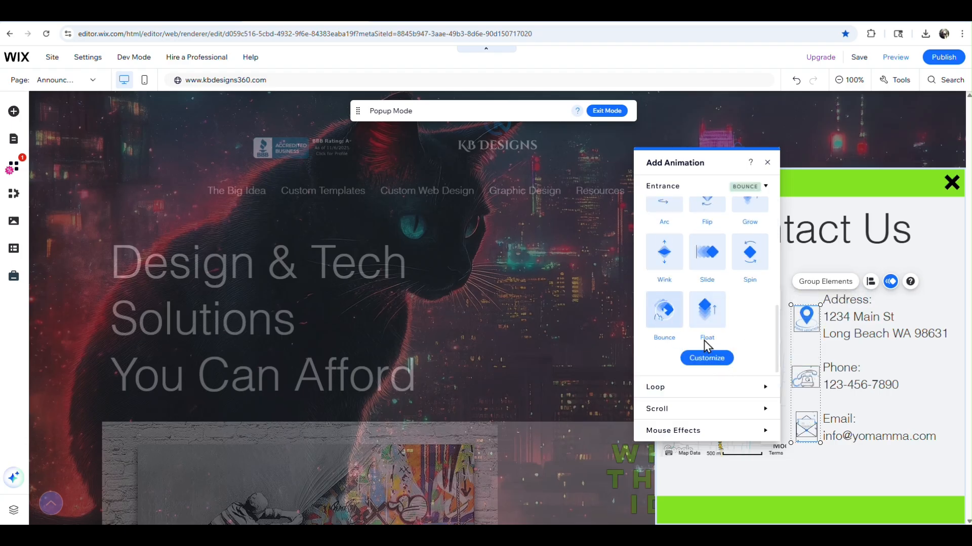
{"action": "left_click", "coordinate": [767, 163]}
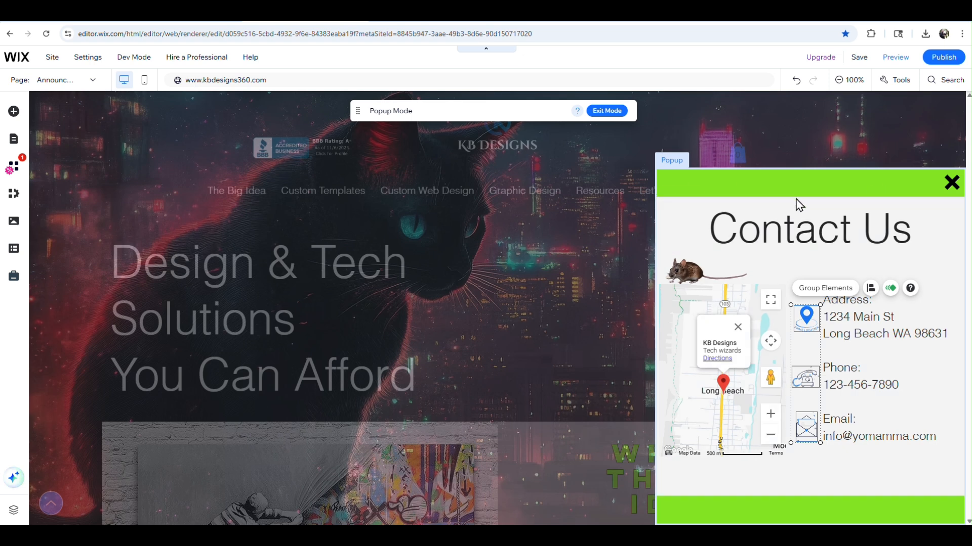
Rename the popup to "Contact Us" in its settings.
{"action": "left_click", "coordinate": [704, 182]}
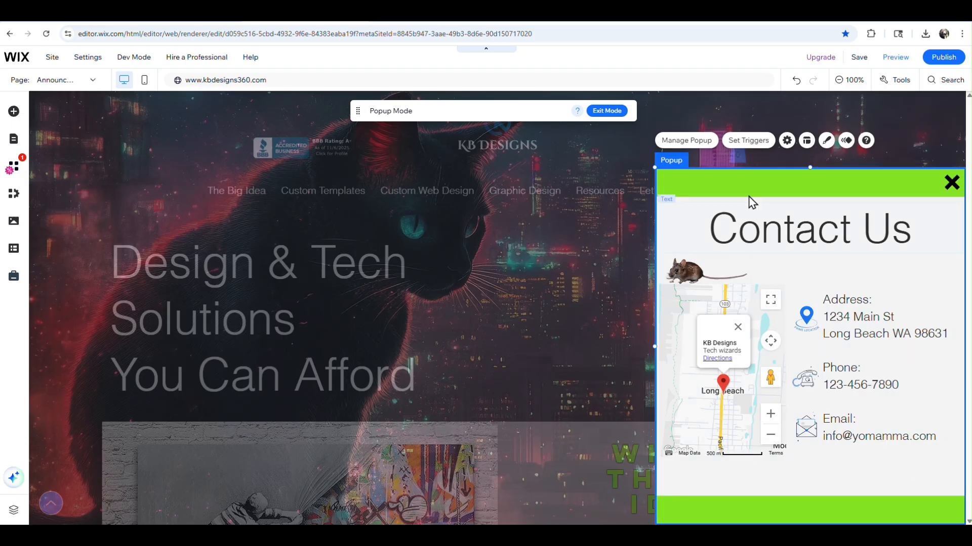
{"action": "left_click", "coordinate": [750, 142]}
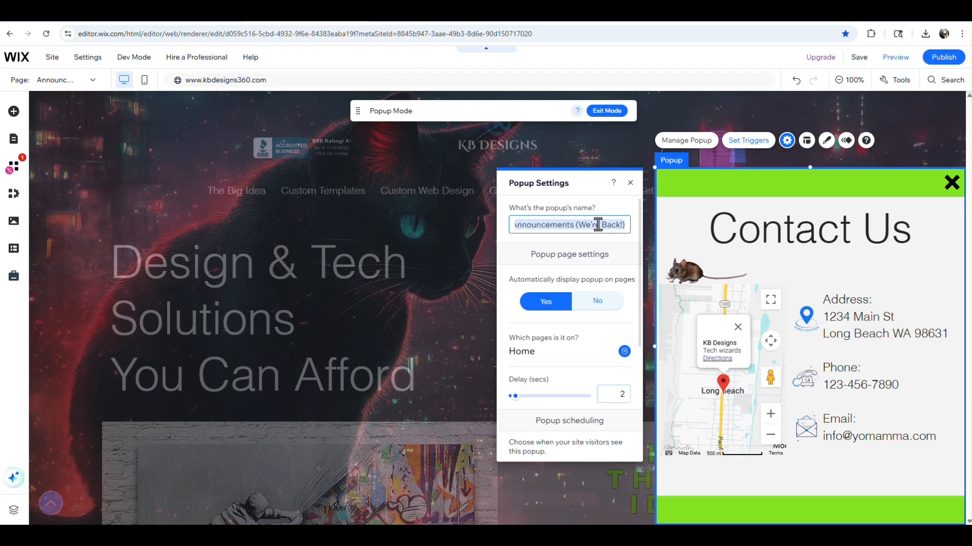
{"action": "type", "text": "Contact Us"}
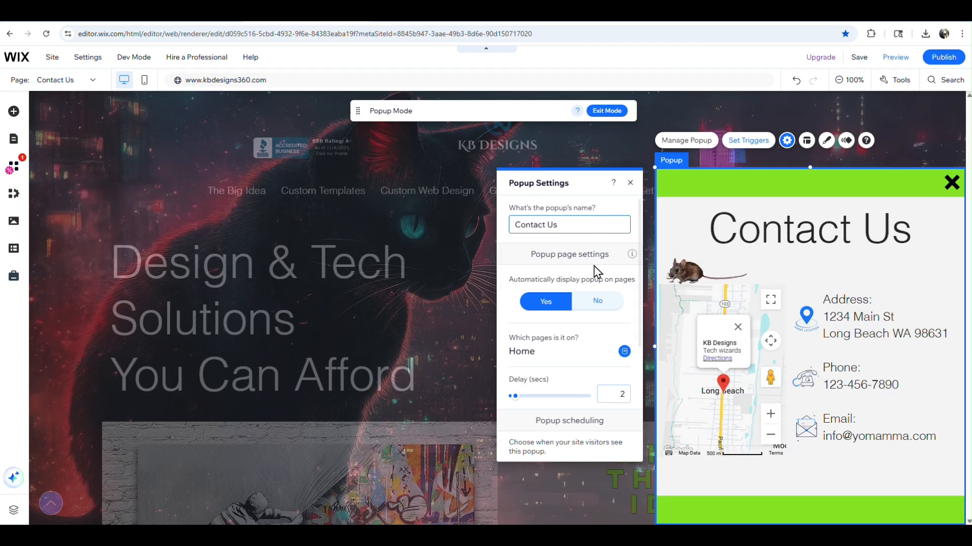
Compare the popup settings with automatic display on pages switched off and on, ending with Yes selected.
{"action": "left_click", "coordinate": [557, 306]}
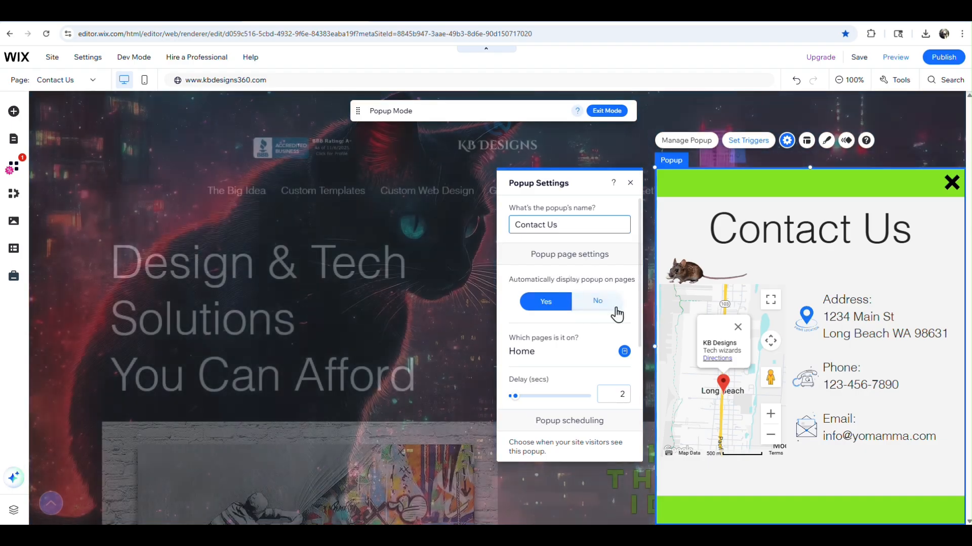
{"action": "left_click", "coordinate": [597, 303]}
{"action": "left_click", "coordinate": [563, 307]}
{"action": "left_click", "coordinate": [611, 304]}
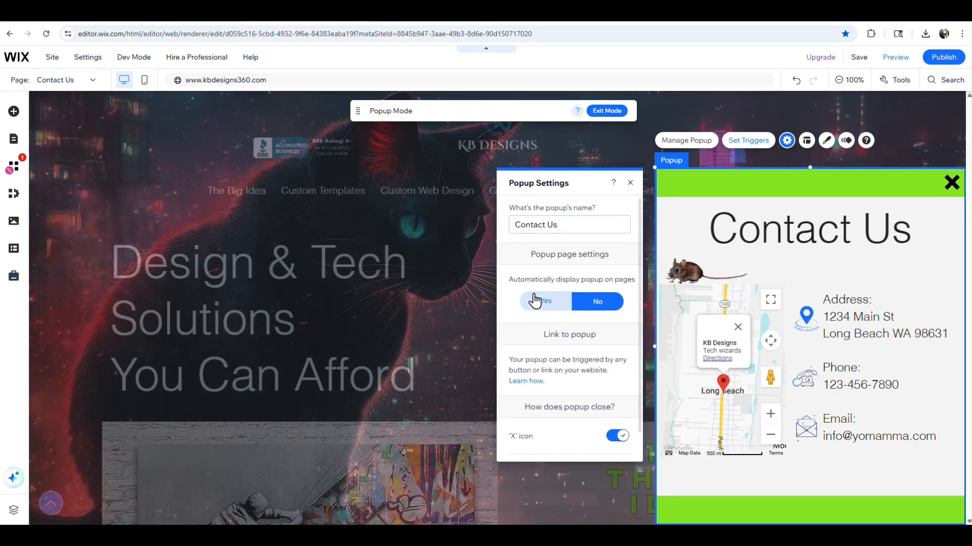
{"action": "left_click", "coordinate": [536, 302]}
{"action": "left_click", "coordinate": [600, 304]}
{"action": "left_click", "coordinate": [589, 302]}
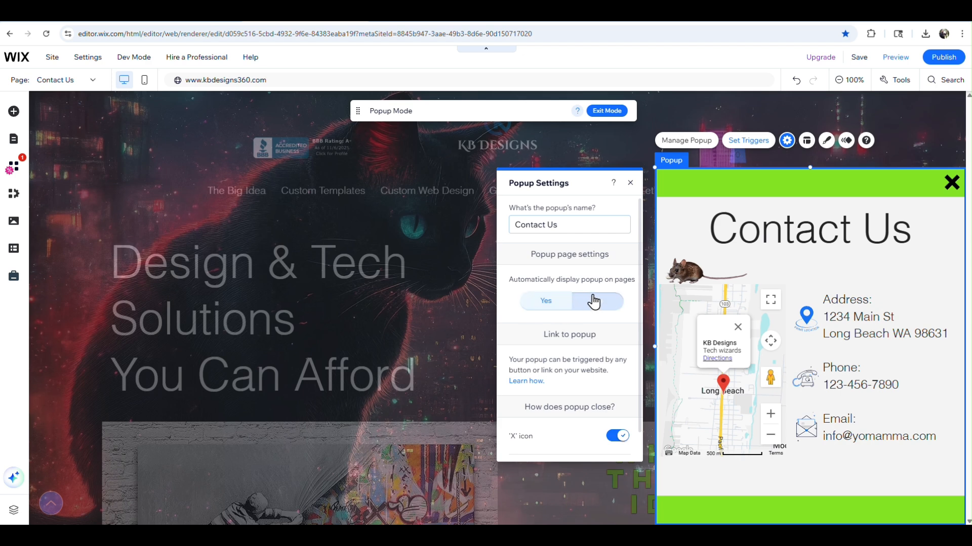
{"action": "scroll", "coordinate": [591, 299], "scroll_direction": "down", "scroll_amount": 1}
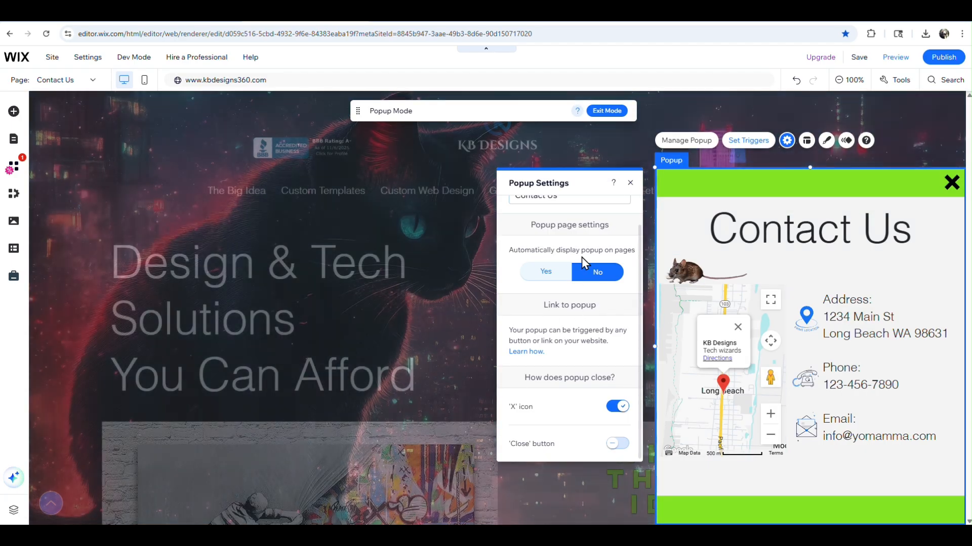
{"action": "scroll", "coordinate": [593, 347], "scroll_direction": "up", "scroll_amount": 1}
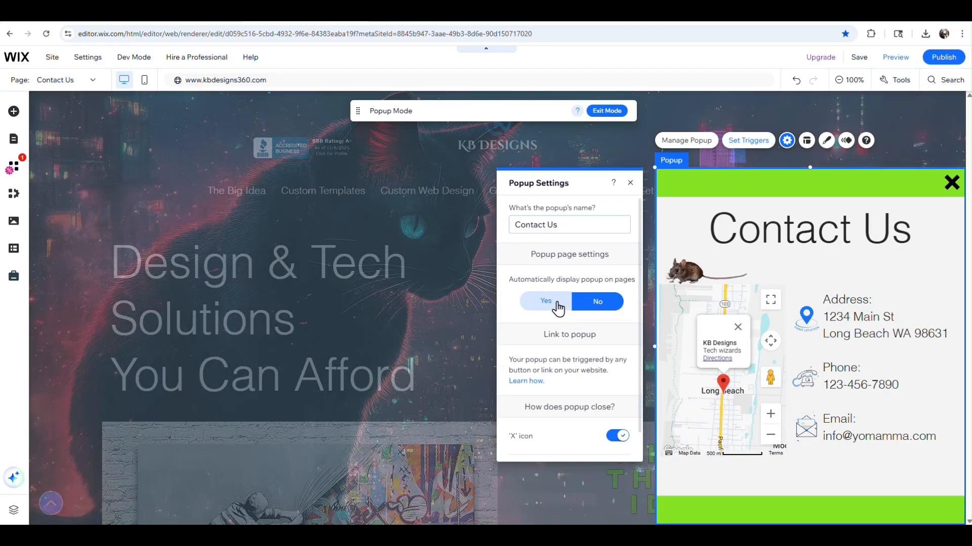
{"action": "left_click", "coordinate": [558, 307]}
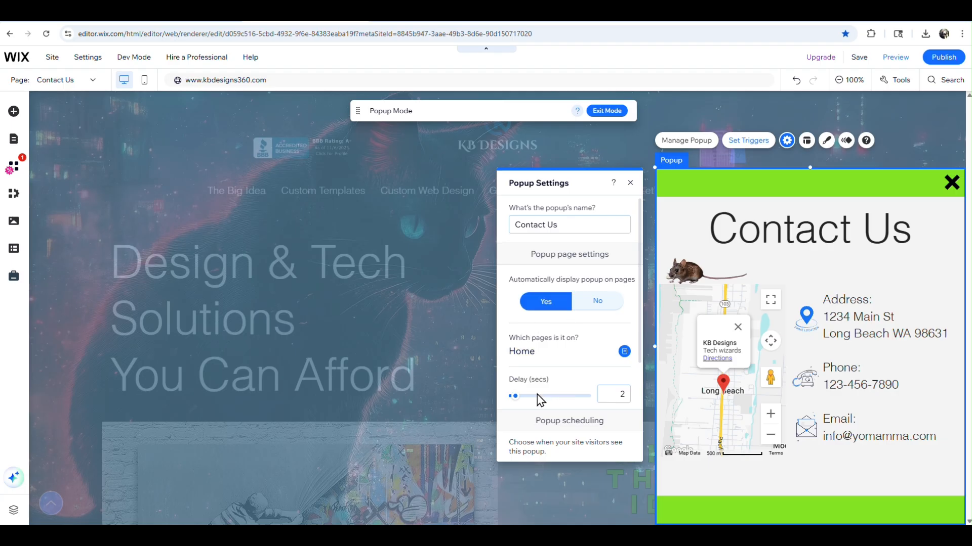
Examine the popup's display delay and scheduling settings.
{"action": "scroll", "coordinate": [536, 395], "scroll_direction": "down", "scroll_amount": 2}
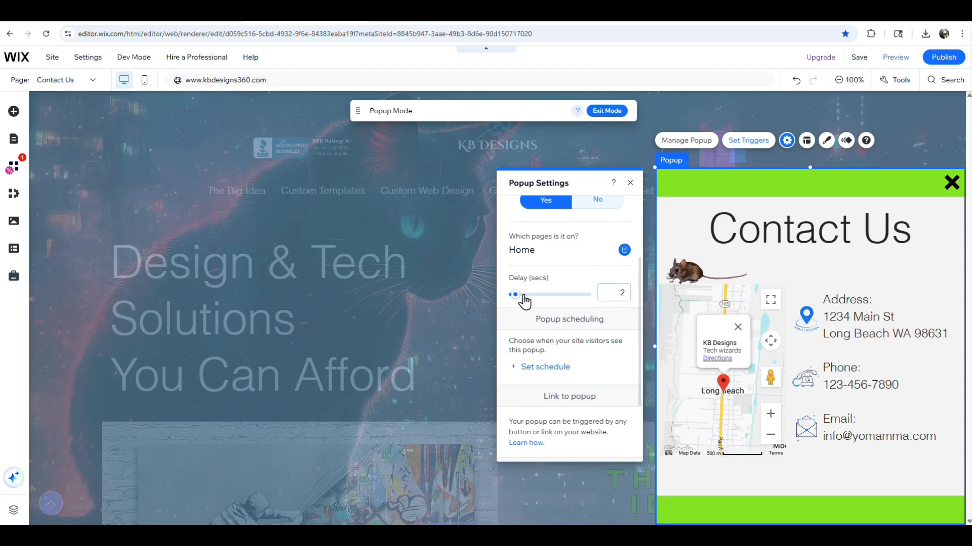
{"action": "mouse_move", "coordinate": [521, 295]}
{"action": "left_mouse_down"}
{"action": "mouse_move", "coordinate": [590, 299]}
{"action": "mouse_move", "coordinate": [512, 300]}
{"action": "left_mouse_up"}
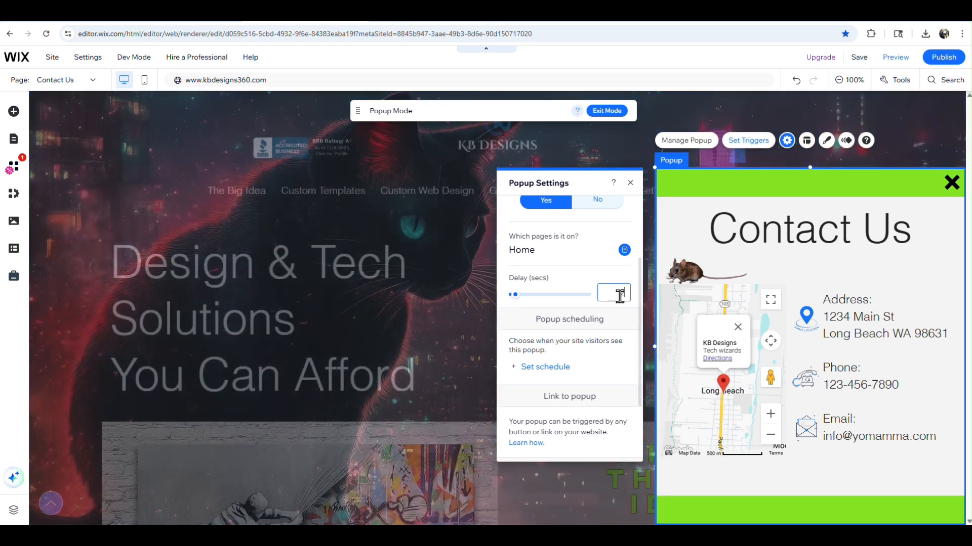
{"action": "scroll", "coordinate": [633, 322], "scroll_direction": "up", "scroll_amount": 2}
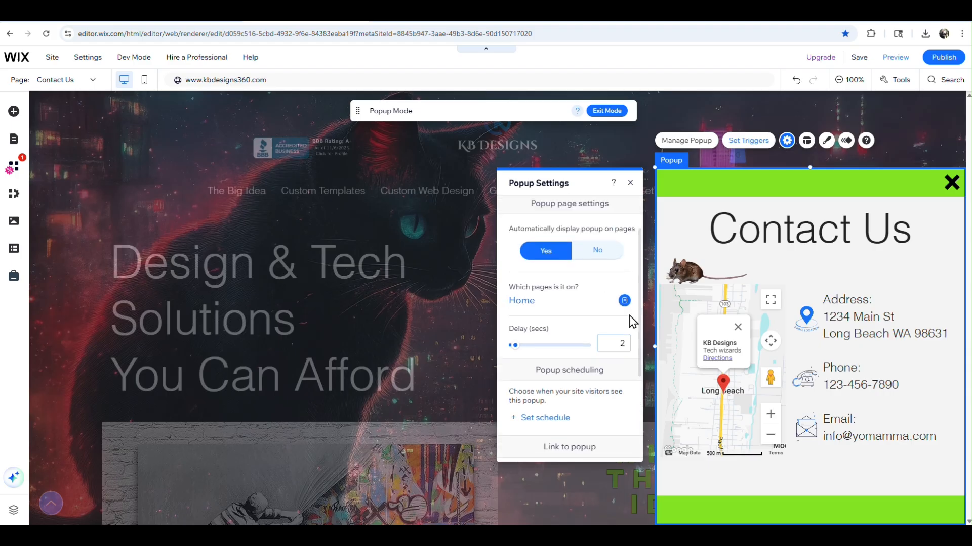
Try showing the popup on every site page, look through the page list, and restrict the popup to Home again.
{"action": "left_click", "coordinate": [624, 300]}
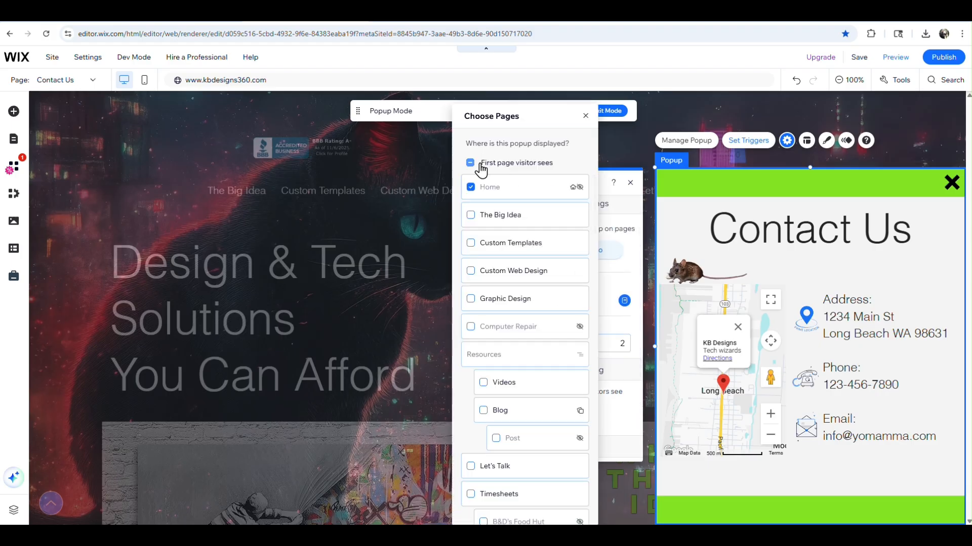
{"action": "left_click", "coordinate": [471, 163]}
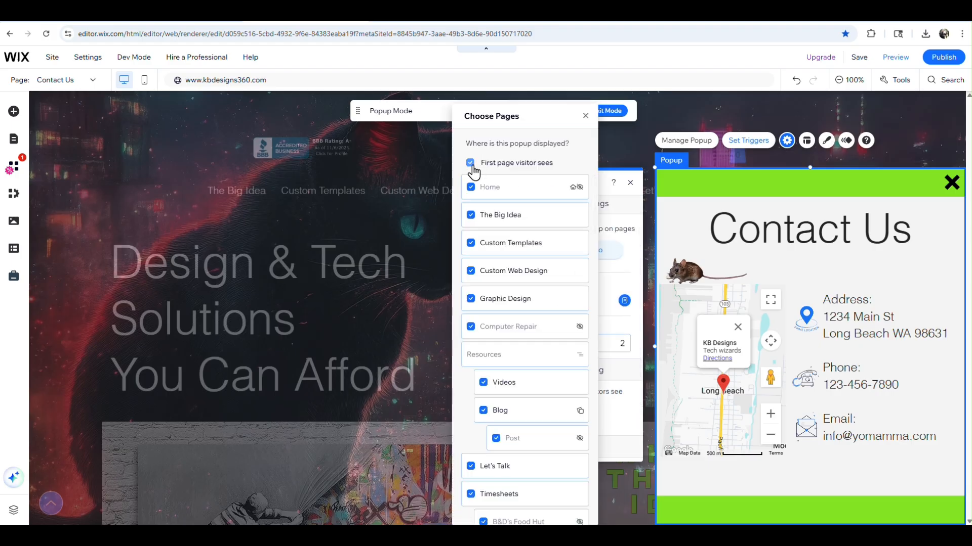
{"action": "left_click", "coordinate": [471, 163]}
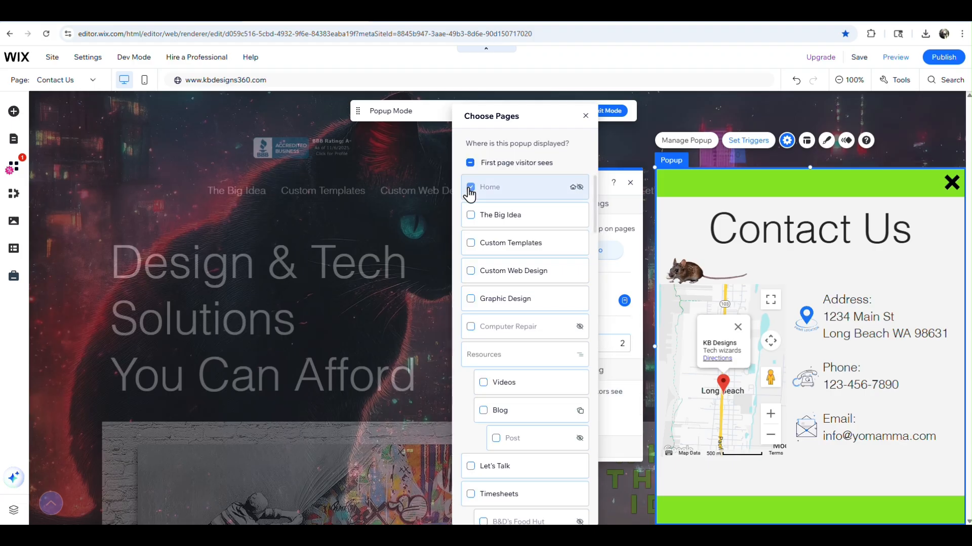
{"action": "left_click", "coordinate": [470, 187]}
{"action": "scroll", "coordinate": [503, 279], "scroll_direction": "down", "scroll_amount": 8}
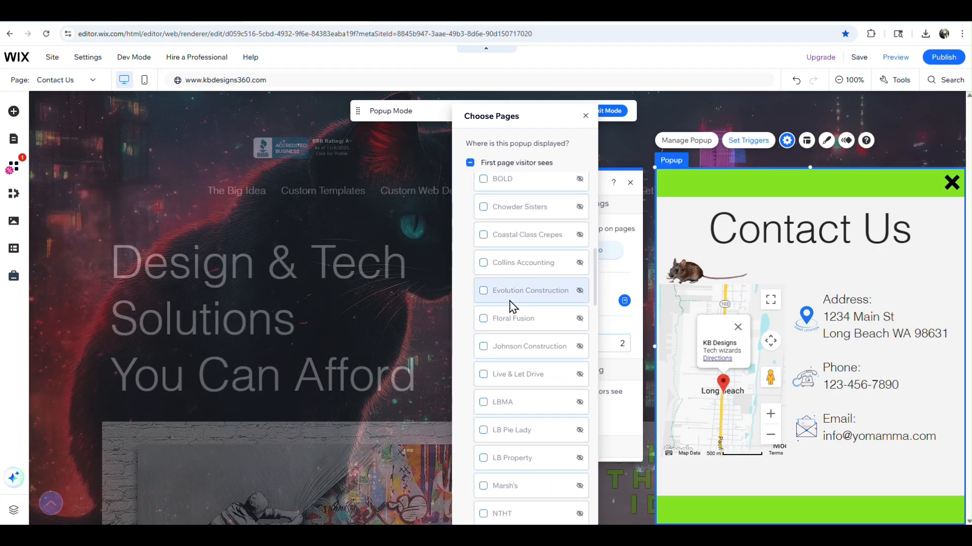
{"action": "scroll", "coordinate": [509, 304], "scroll_direction": "up", "scroll_amount": 8}
{"action": "left_click", "coordinate": [585, 116]}
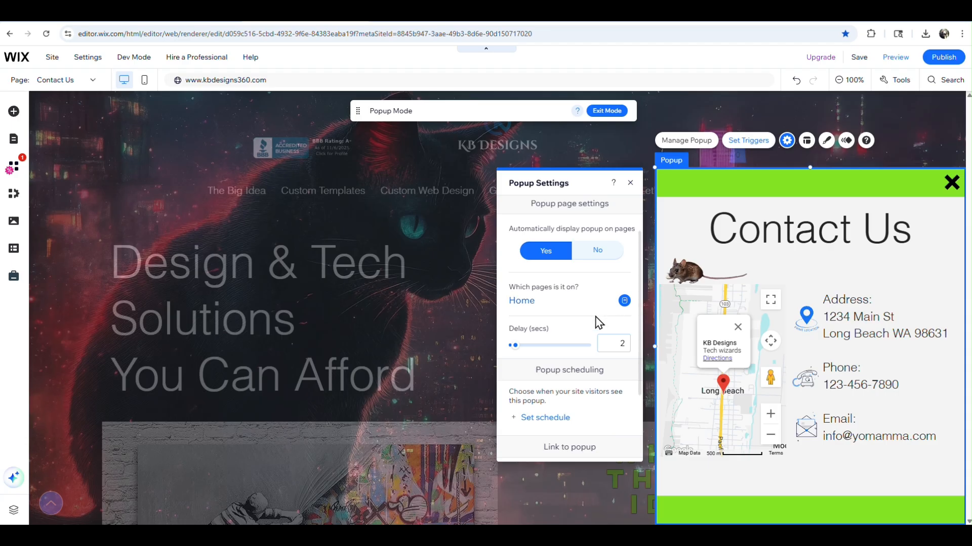
Try adding a display schedule to the popup, then clear the scheduling and close the popup settings.
{"action": "scroll", "coordinate": [598, 322], "scroll_direction": "down", "scroll_amount": 2}
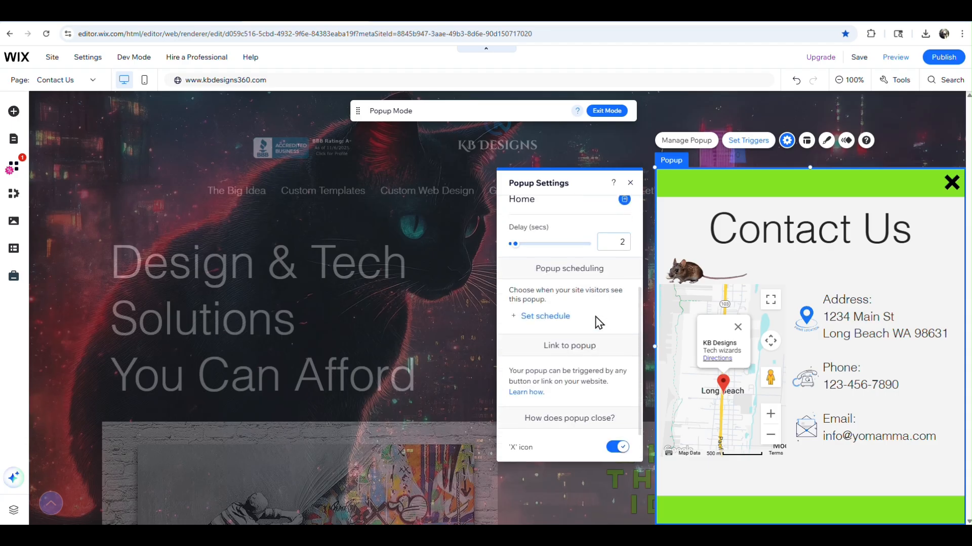
{"action": "scroll", "coordinate": [599, 322], "scroll_direction": "down", "scroll_amount": 1}
{"action": "left_click", "coordinate": [544, 275]}
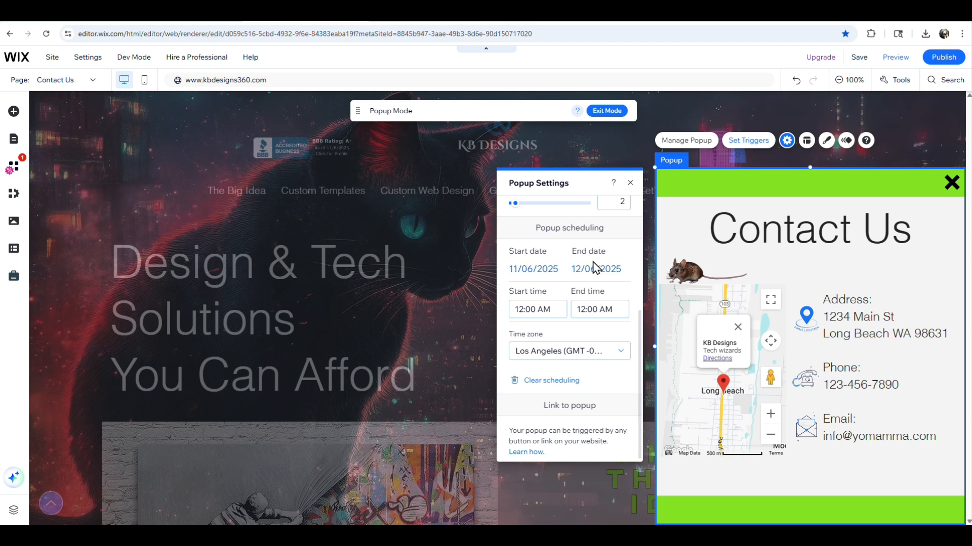
{"action": "left_click", "coordinate": [550, 385]}
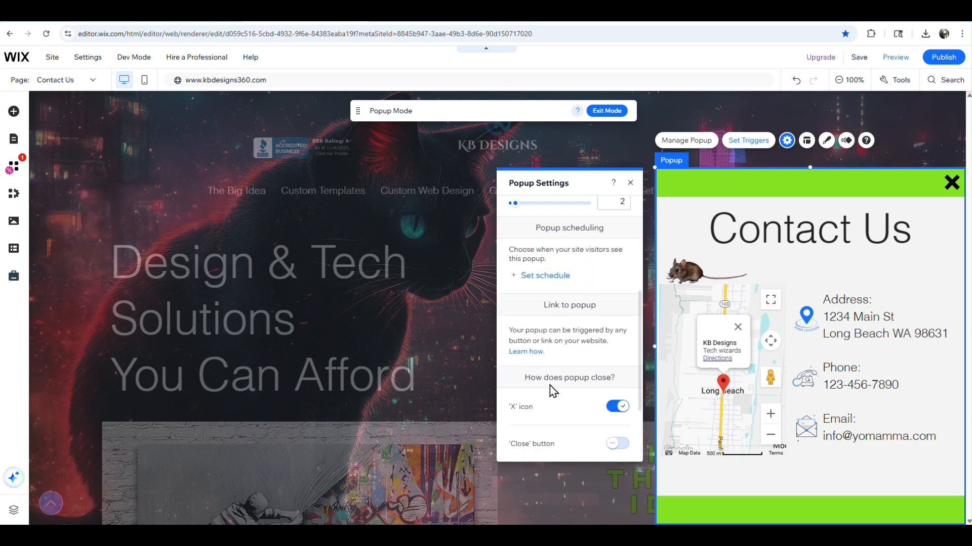
{"action": "scroll", "coordinate": [569, 341], "scroll_direction": "up", "scroll_amount": 4}
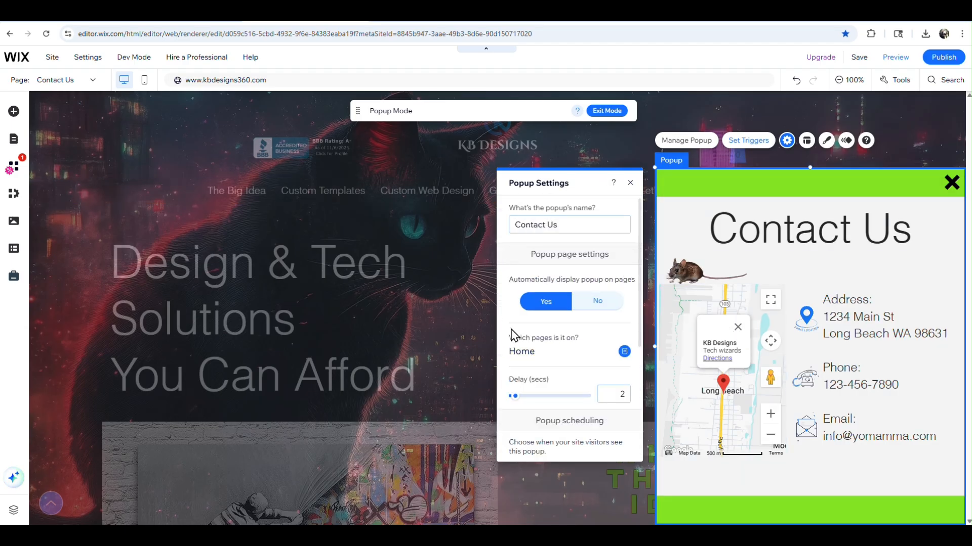
{"action": "left_click", "coordinate": [630, 183]}
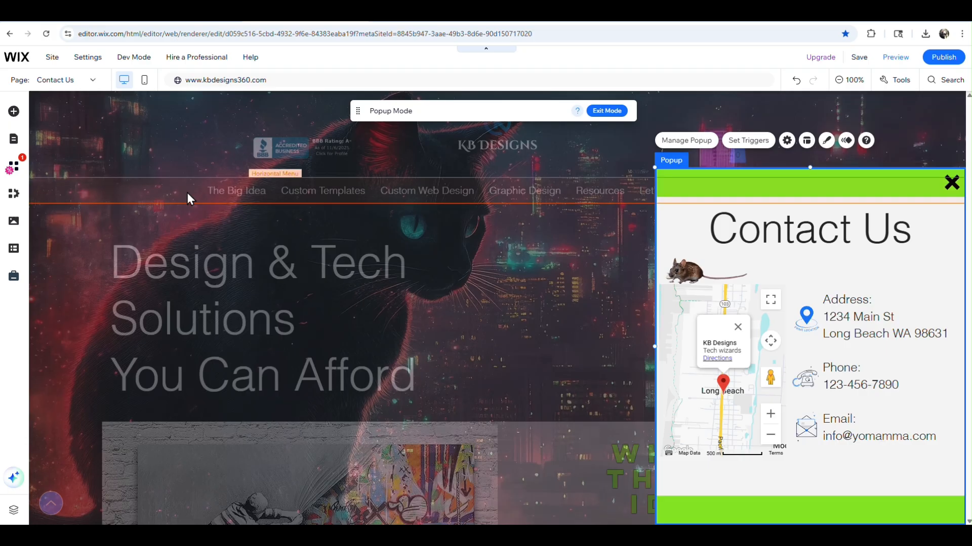
Check the list of popups among the site pages and close it again.
{"action": "left_click", "coordinate": [14, 140]}
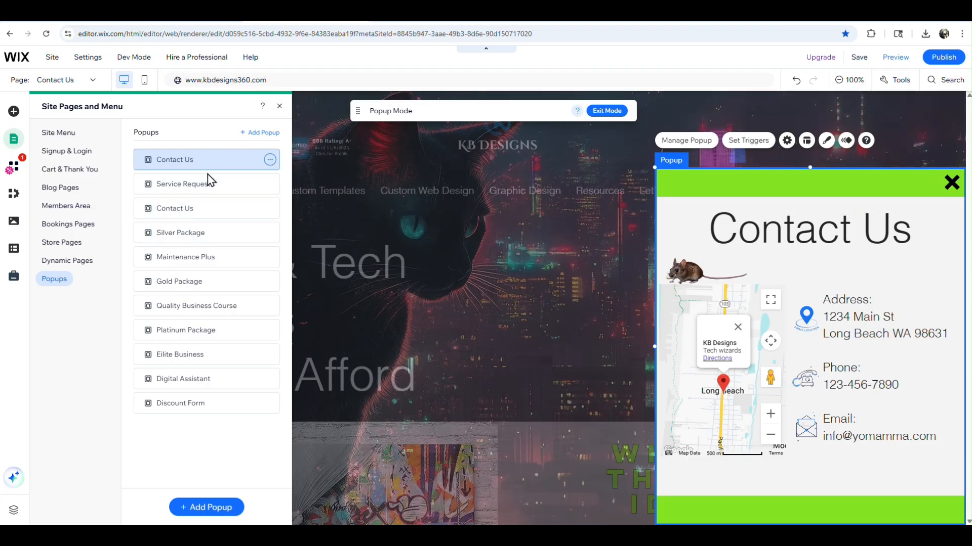
{"action": "left_click", "coordinate": [279, 106]}
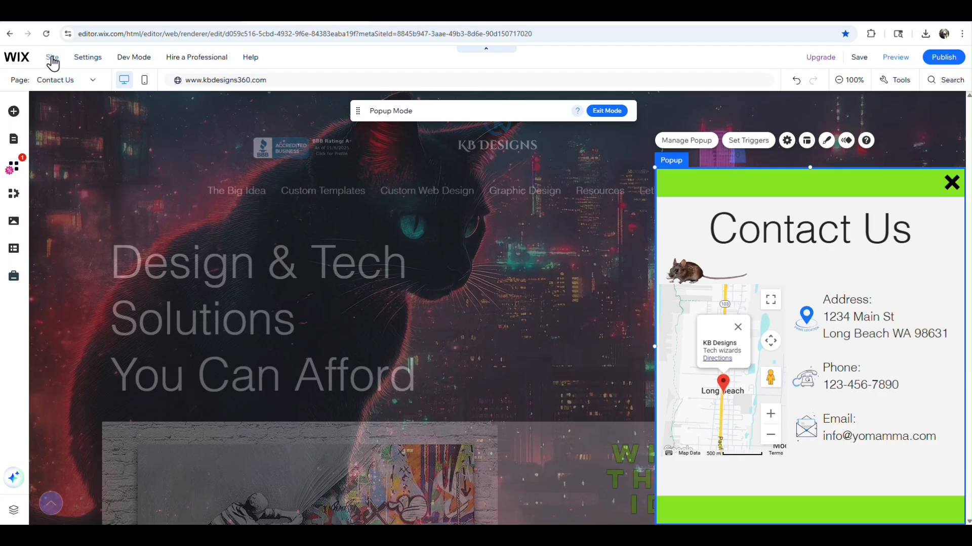
Deploy a test version of the site and highlight the domain part of the test page's address.
{"action": "mouse_move", "coordinate": [53, 59]}
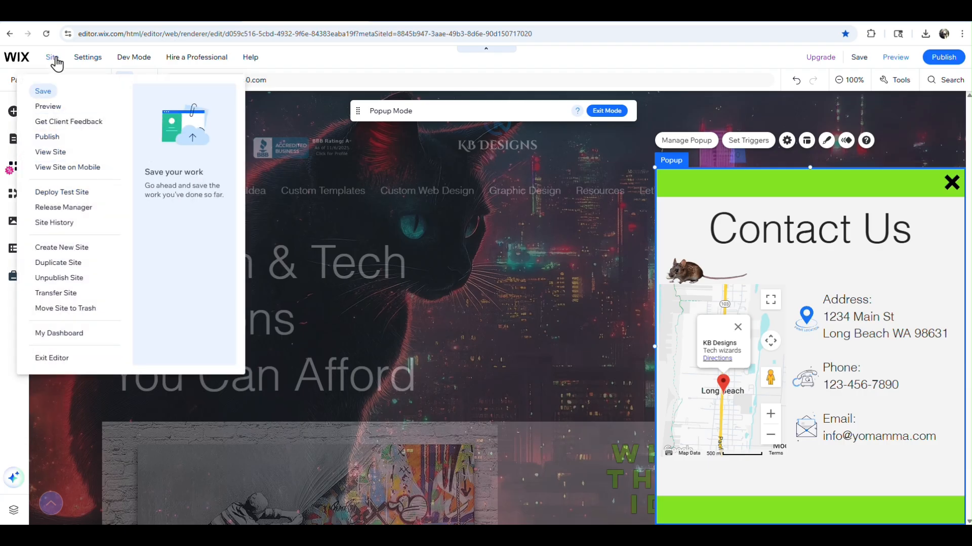
{"action": "left_click", "coordinate": [60, 193]}
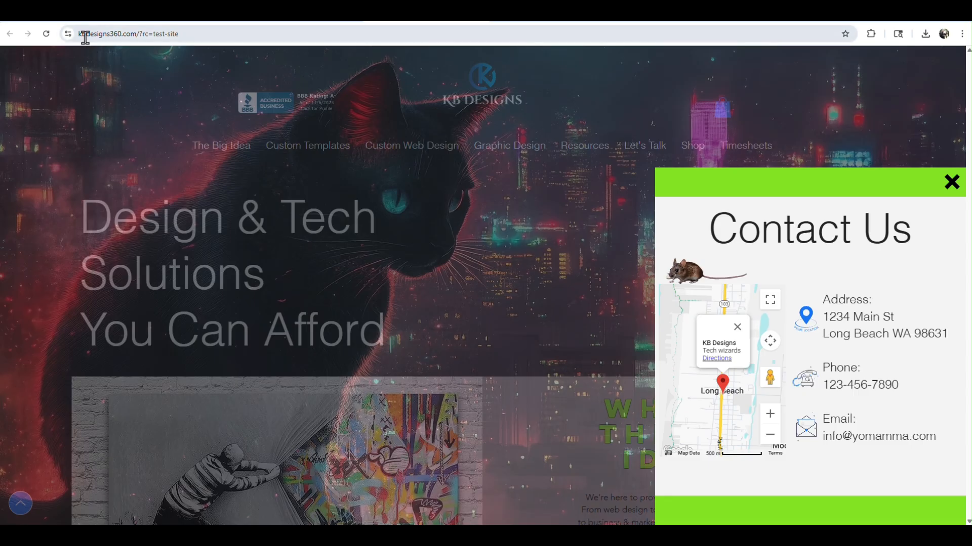
{"action": "left_click_drag", "start_coordinate": [135, 35], "coordinate": [76, 34]}
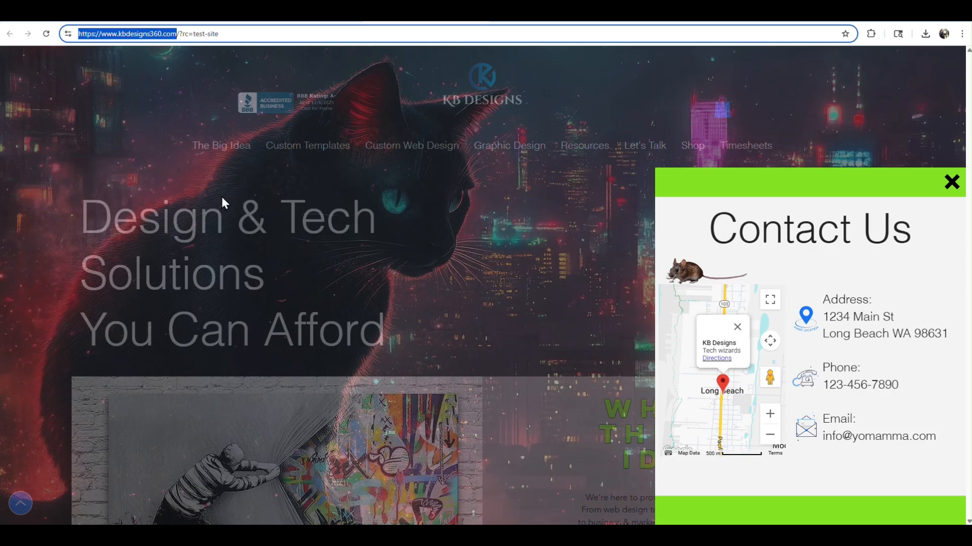